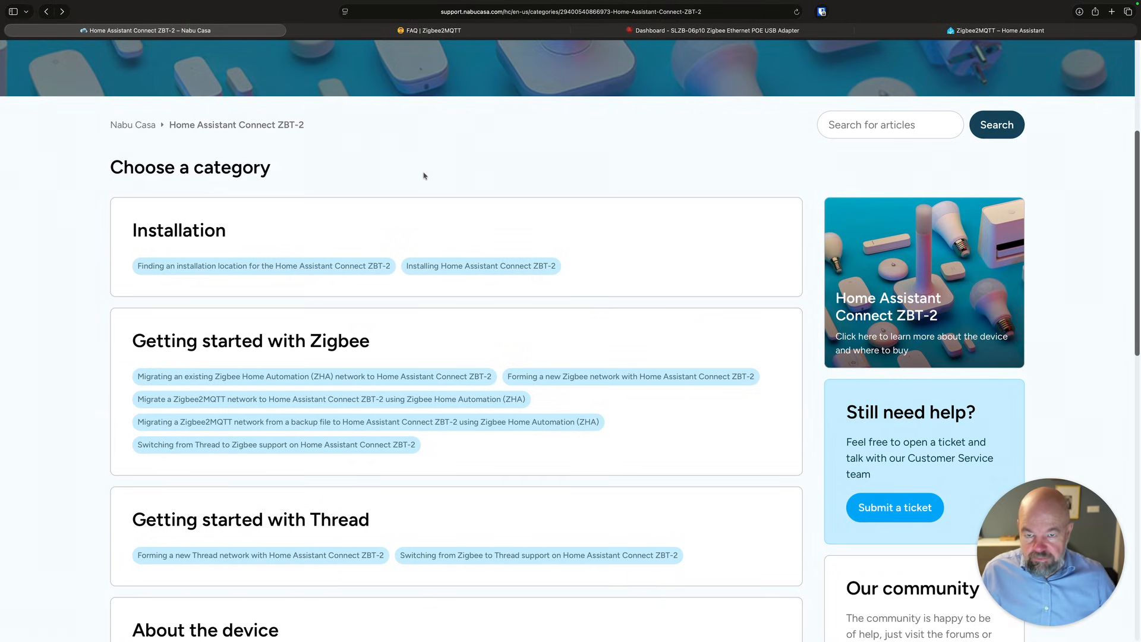
Read the Zigbee2MQTT FAQ section on migrating from one adapter to another.
click(395, 33)
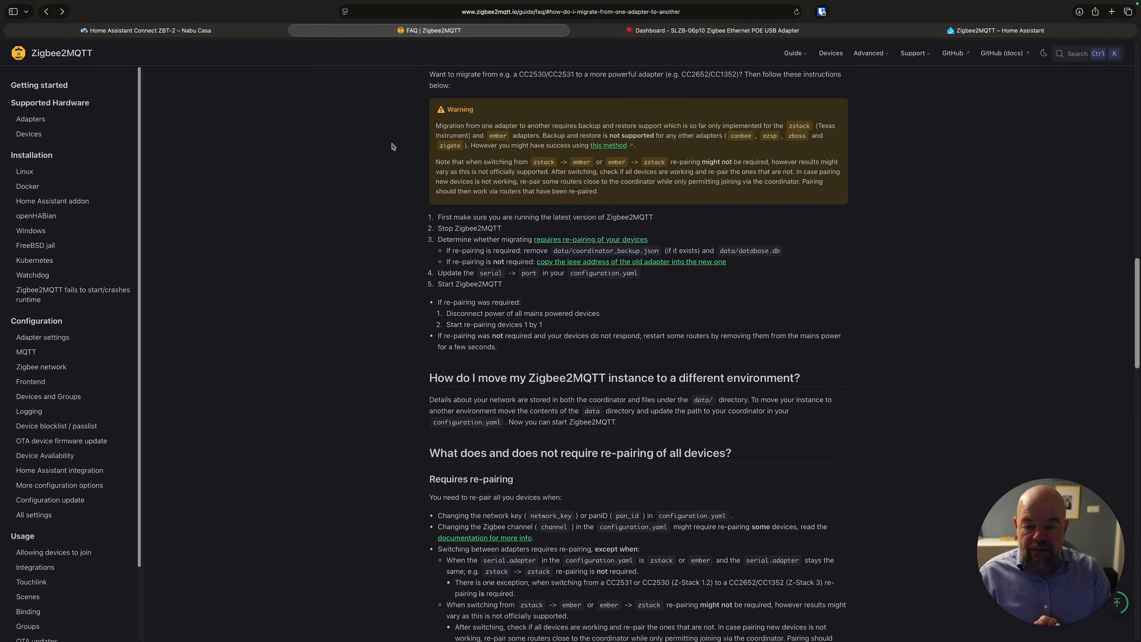
scroll(417, 185, up, 3)
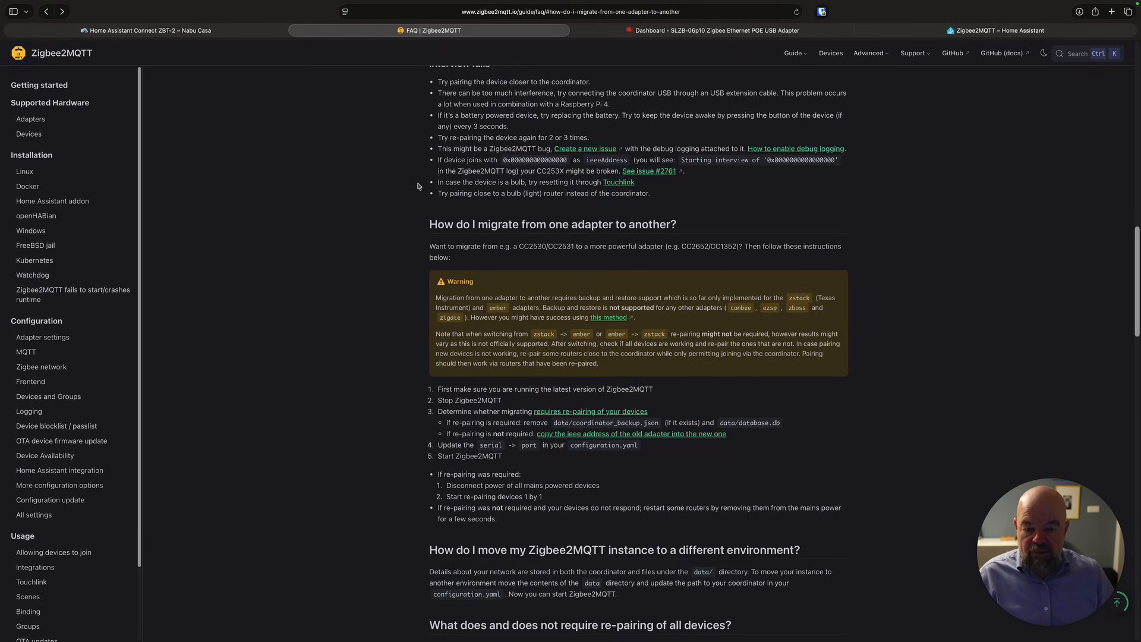
scroll(544, 229, down, 1)
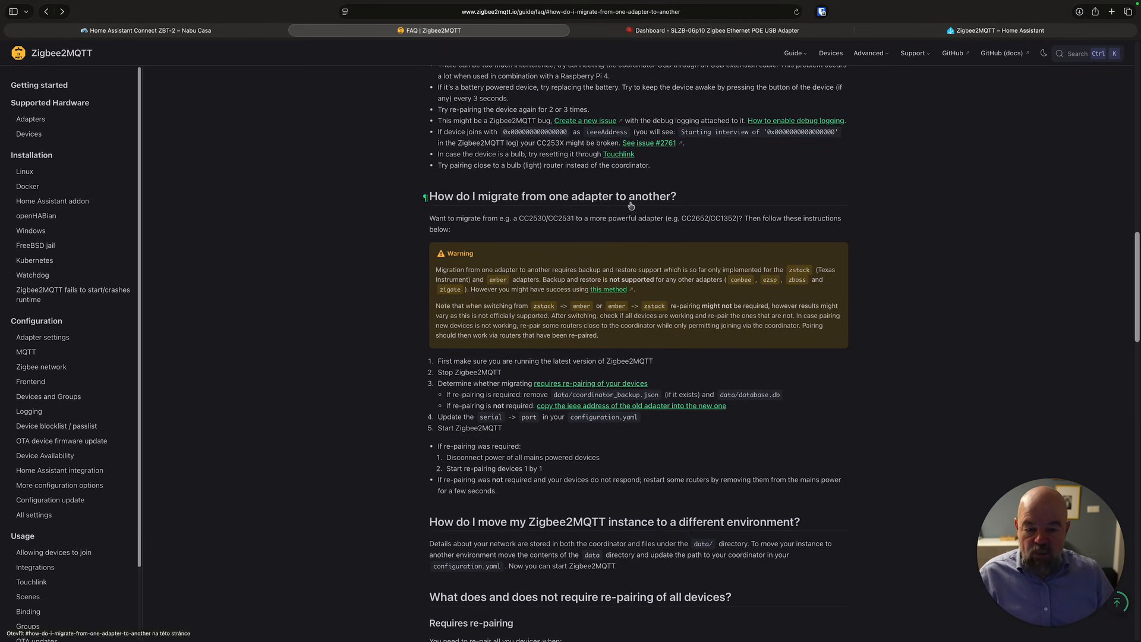
scroll(637, 204, down, 2)
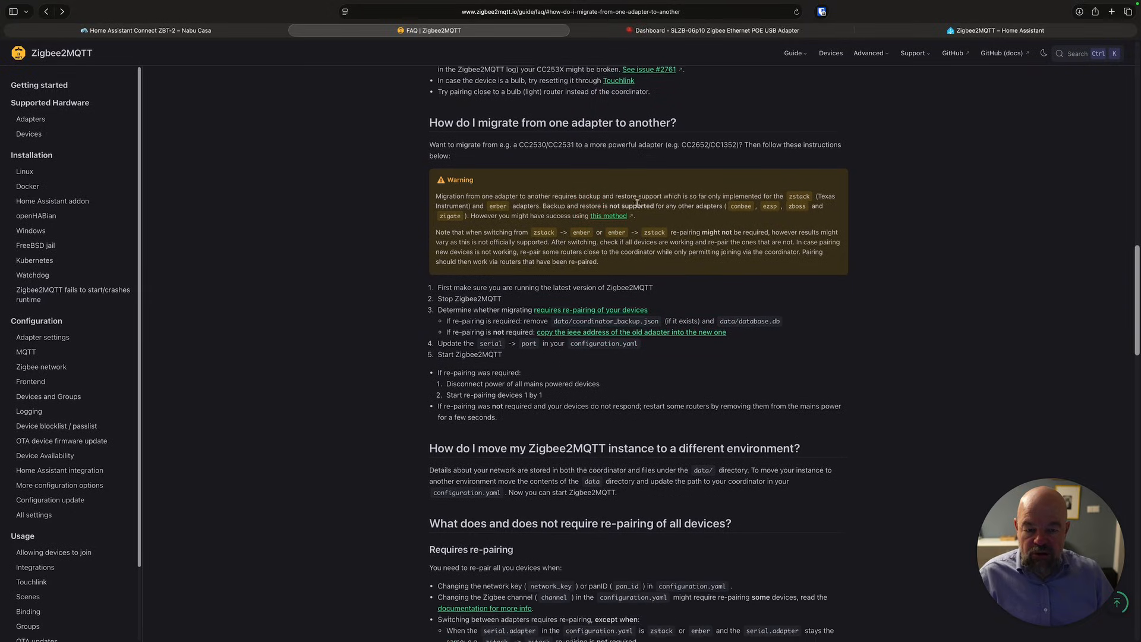
scroll(637, 204, down, 2)
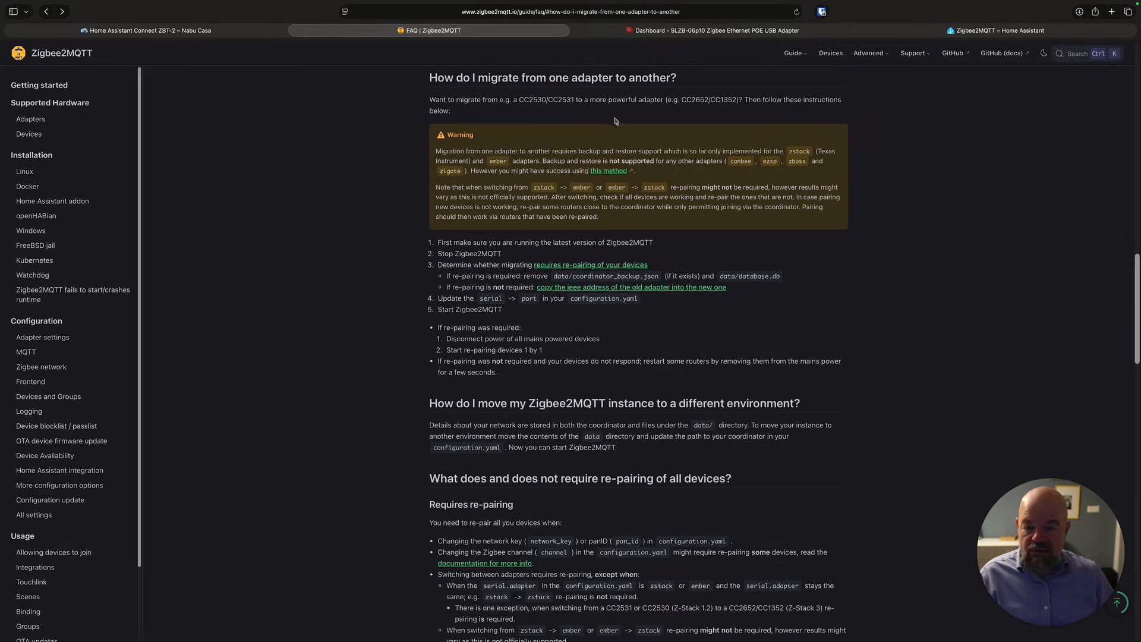
Open the SLZB-06P10 control panel's Z2M and ZHA page and select the adapter type in the generated Zigbee2MQTT config.
click(665, 33)
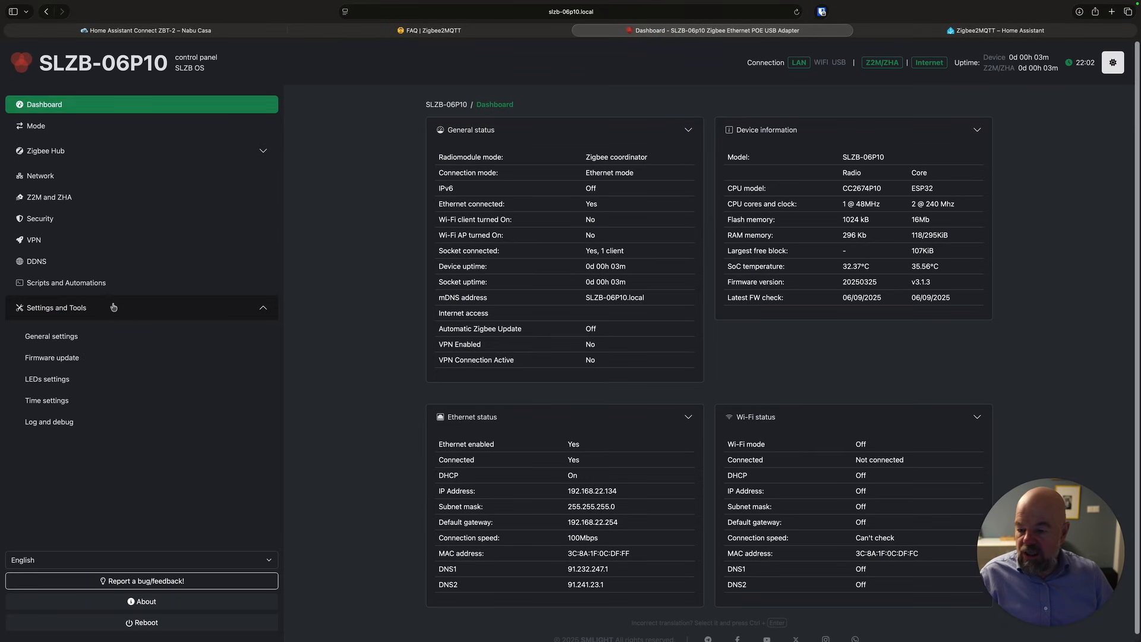
click(62, 201)
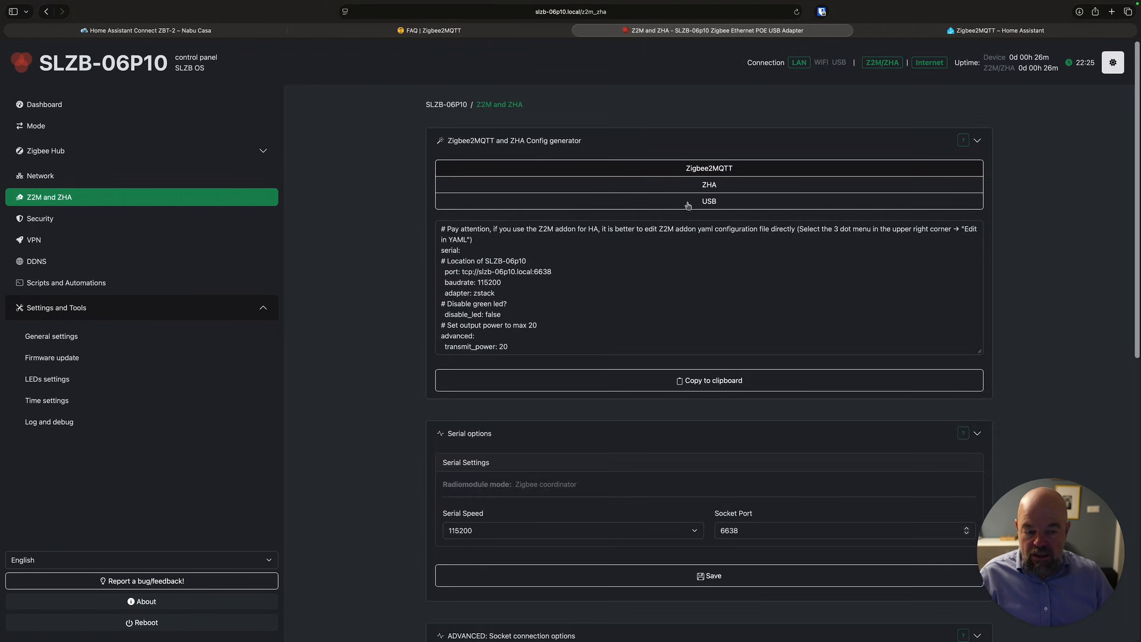
drag(473, 292, 507, 295)
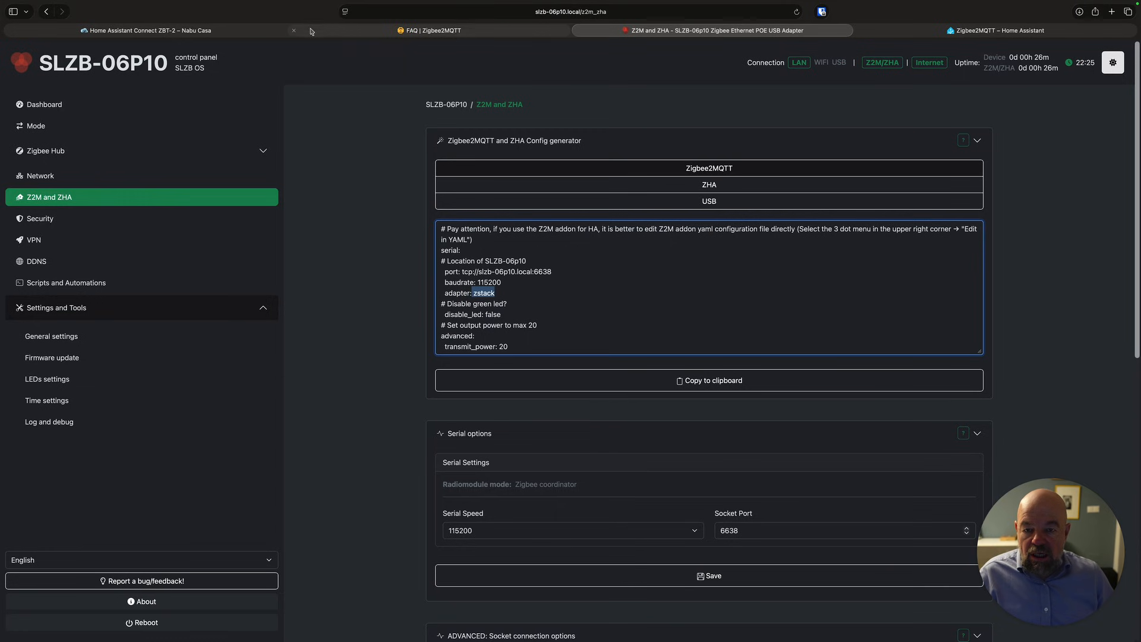
mouse_move(214, 31)
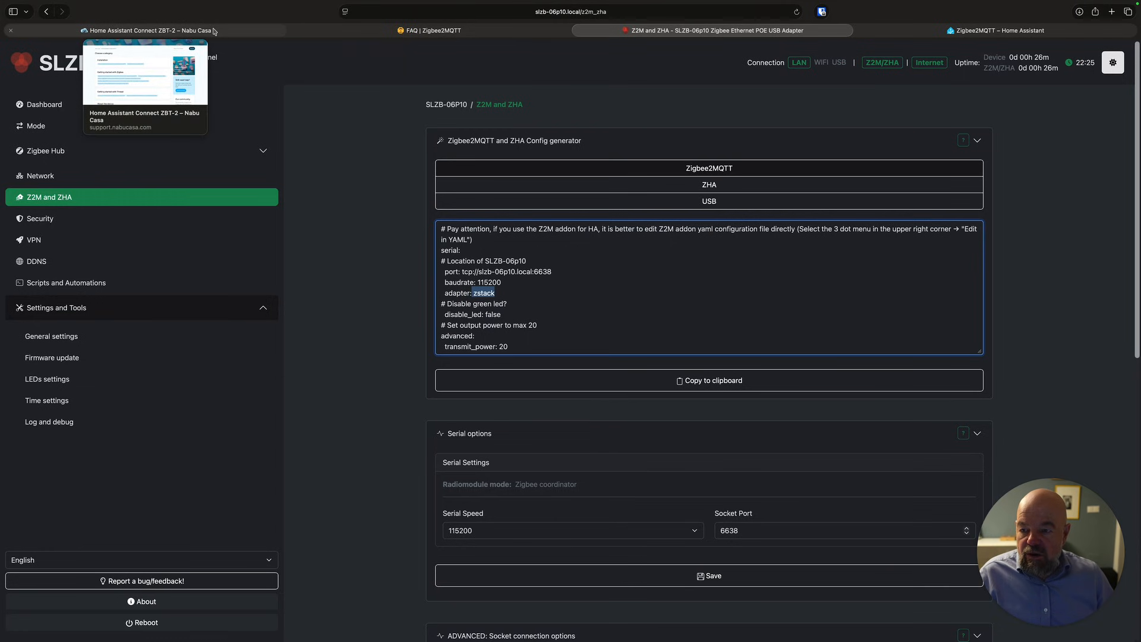
Open the Nabu Casa guide on migrating a Zigbee2MQTT network to Connect ZBT-2 using ZHA and read its first steps.
click(430, 30)
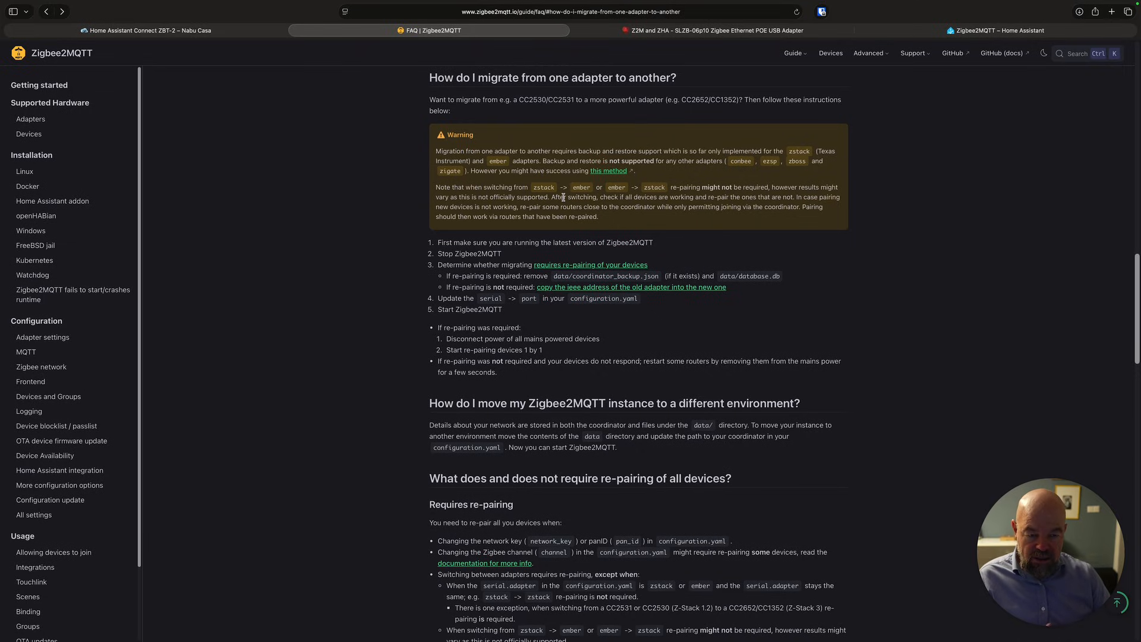
click(172, 30)
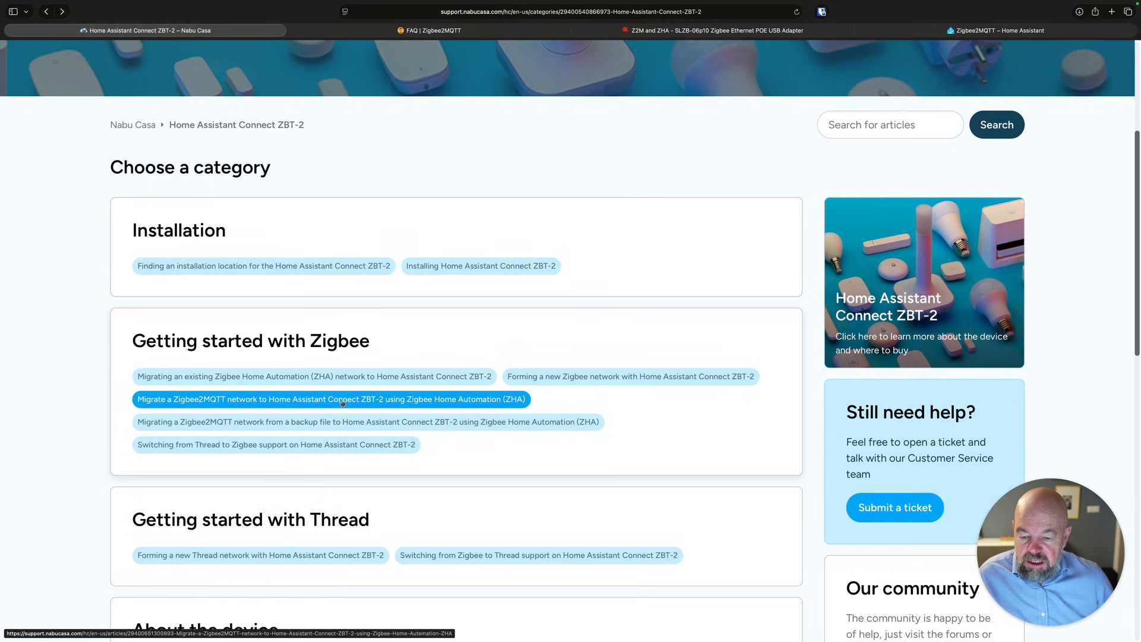
click(438, 401)
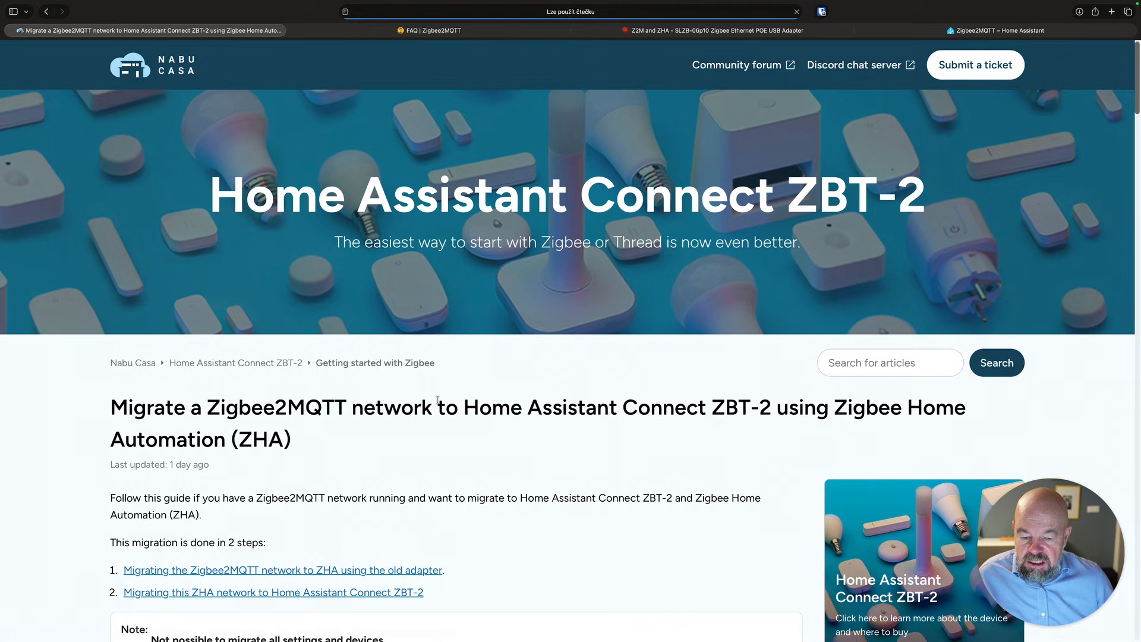
scroll(301, 317, down, 5)
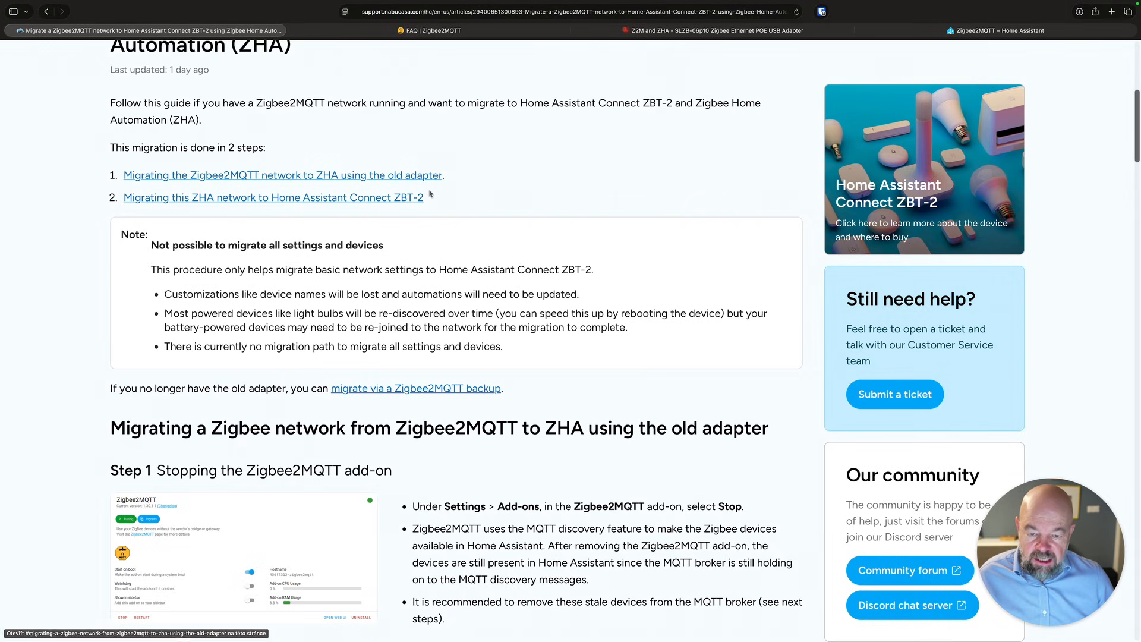
scroll(436, 211, down, 3)
scroll(425, 226, down, 4)
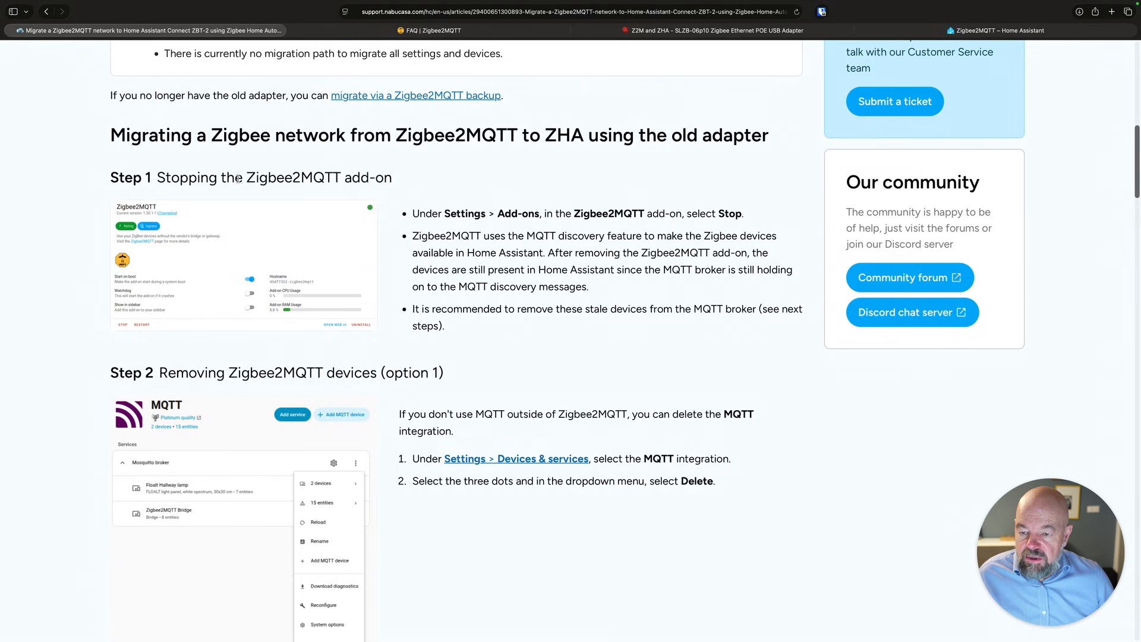
scroll(270, 184, down, 1)
scroll(270, 183, down, 1)
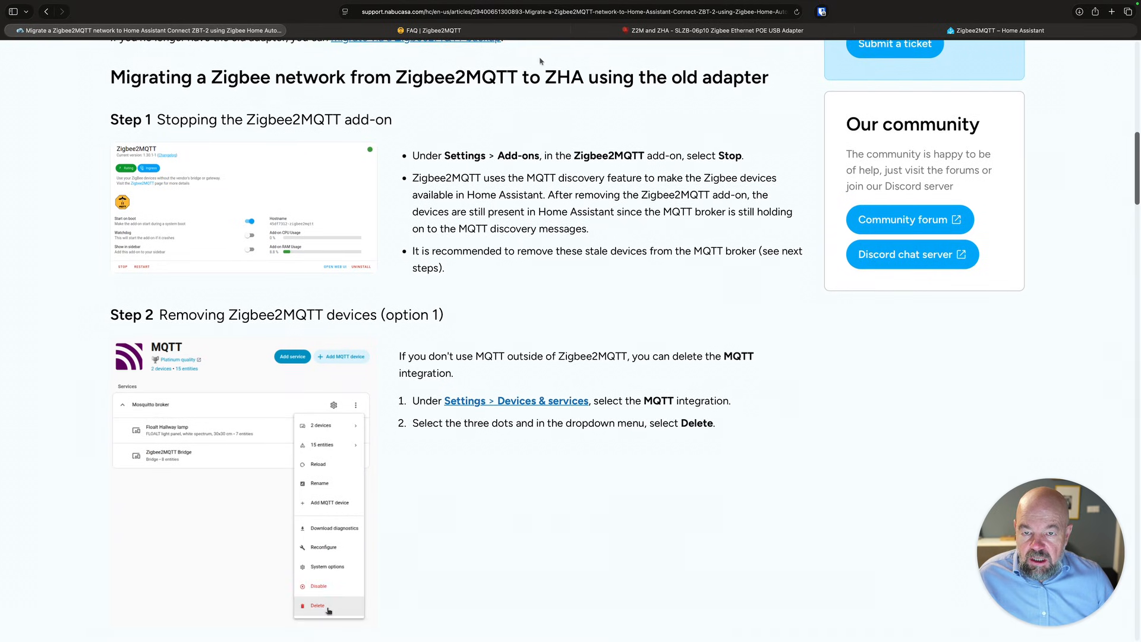
Disable Start on boot and Watchdog for the Zigbee2MQTT add-on and stop the add-on, checking its log.
click(999, 30)
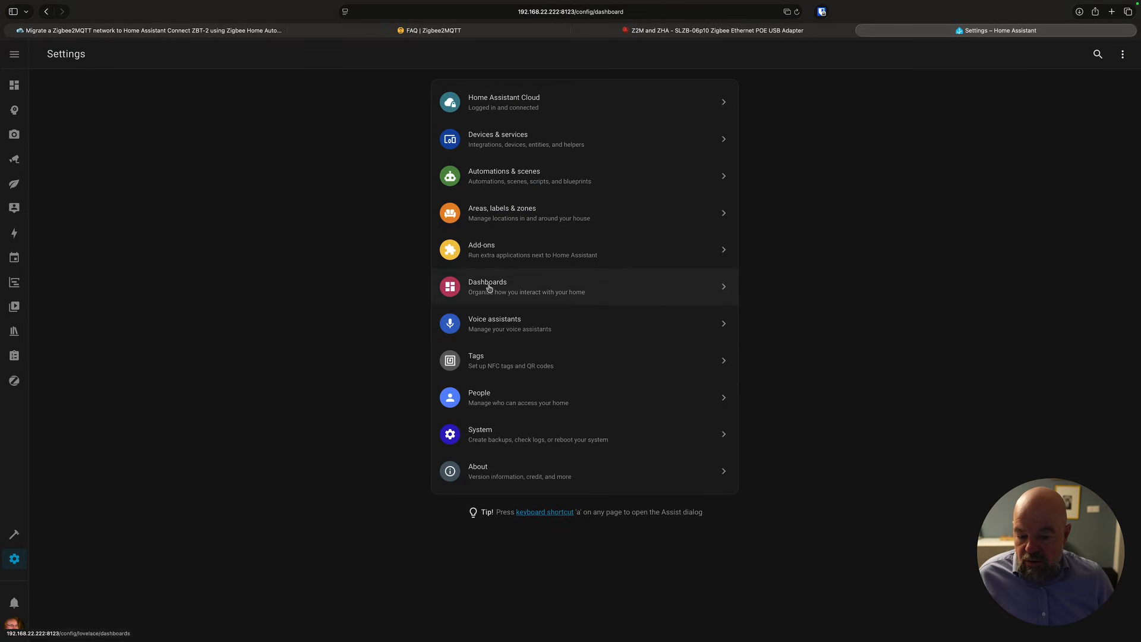
click(483, 254)
click(1028, 325)
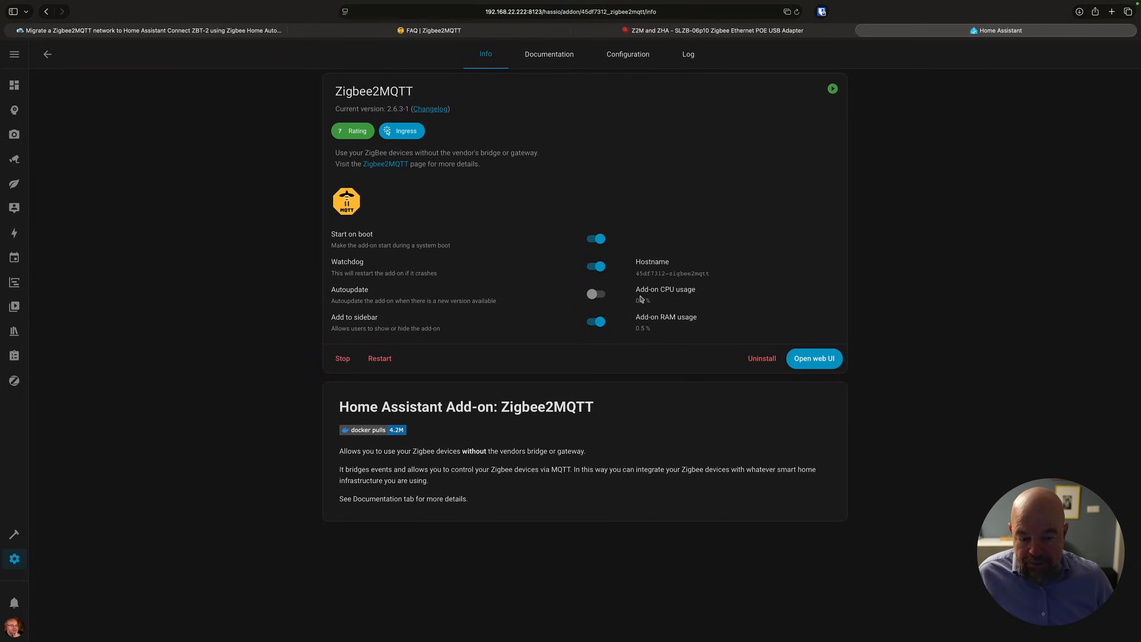
click(596, 240)
click(595, 276)
click(338, 359)
click(689, 56)
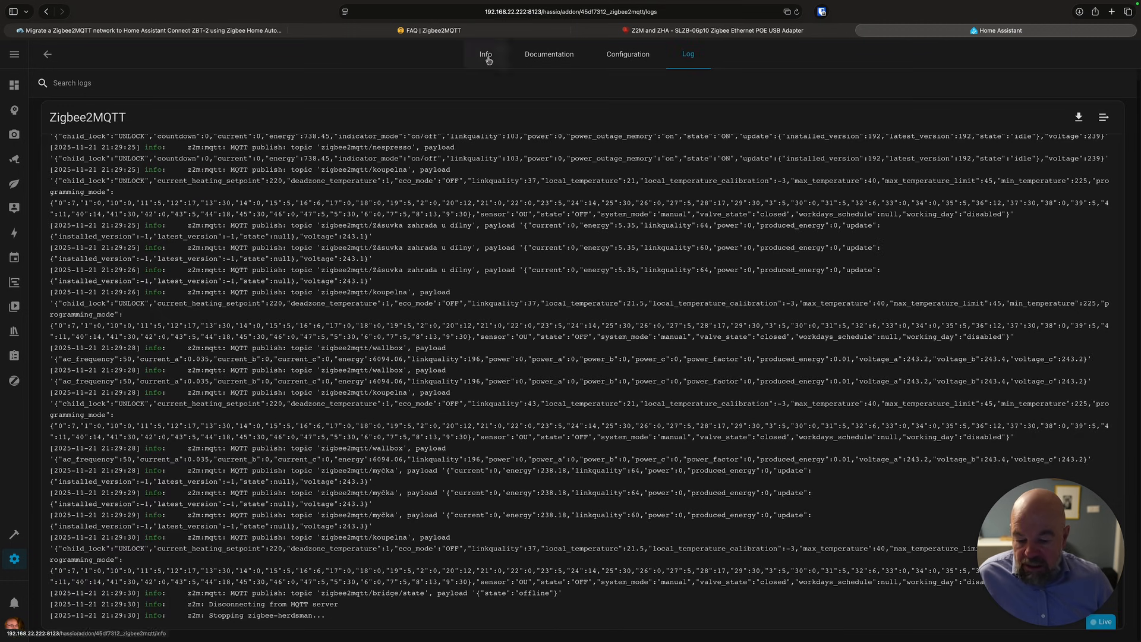
Read the guide's steps for removing Zigbee2MQTT devices and adding the ZHA integration.
click(232, 32)
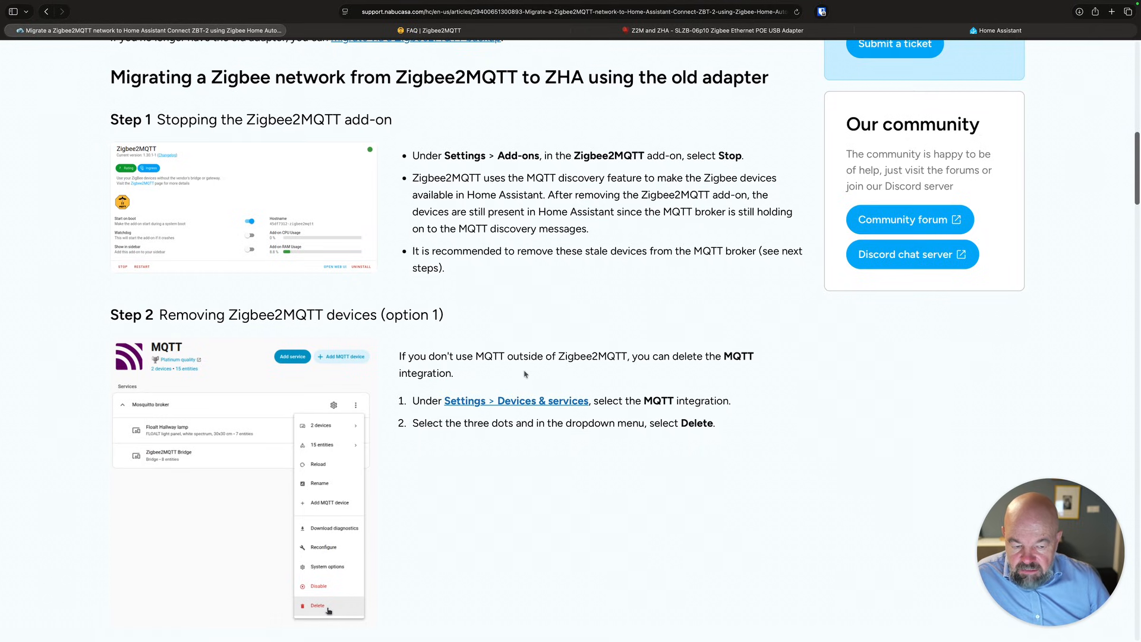
scroll(525, 374, down, 1)
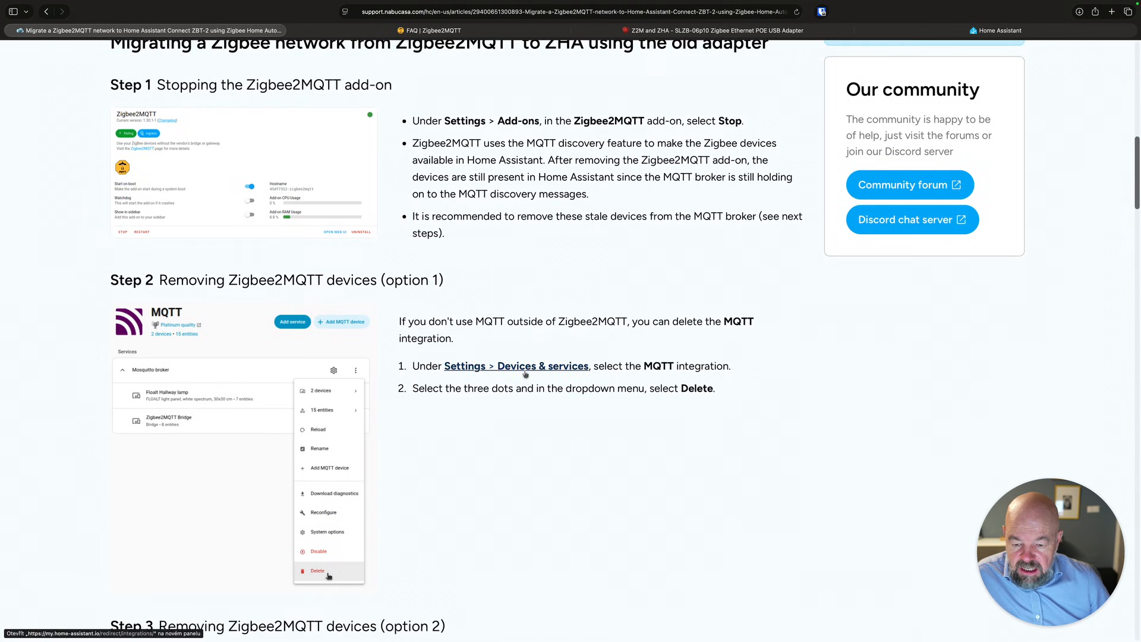
scroll(525, 374, down, 5)
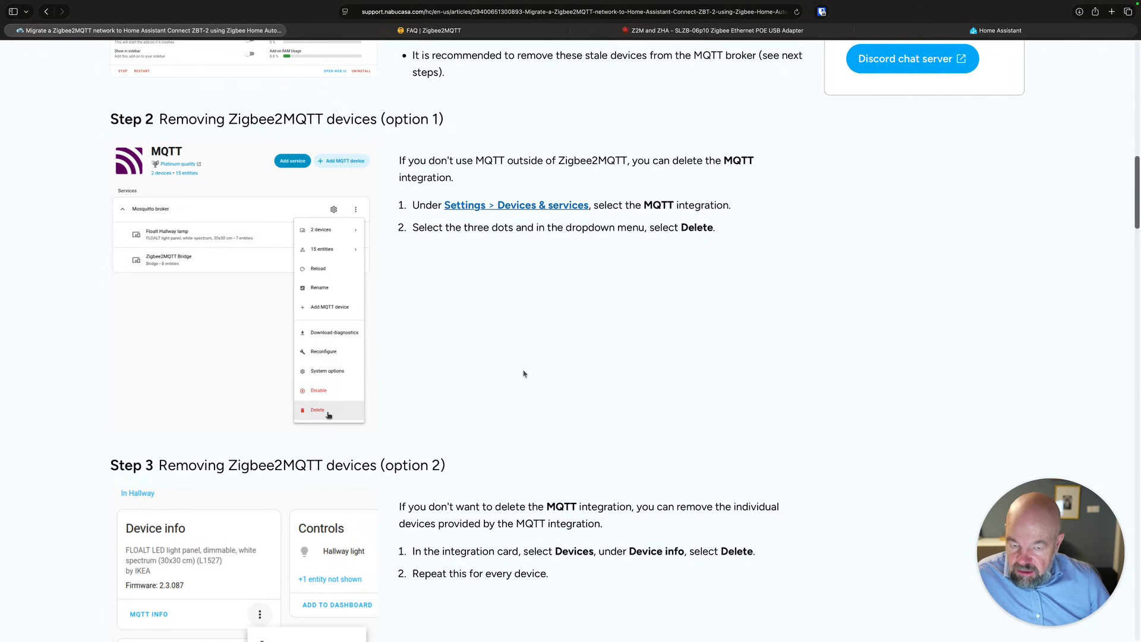
scroll(523, 373, down, 10)
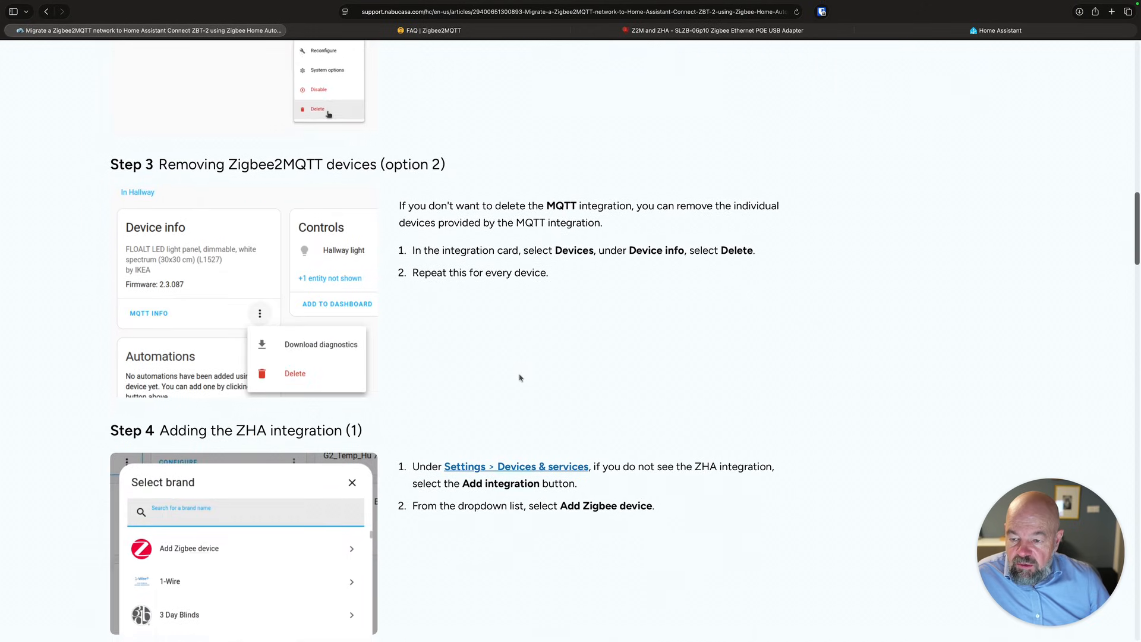
scroll(521, 378, down, 2)
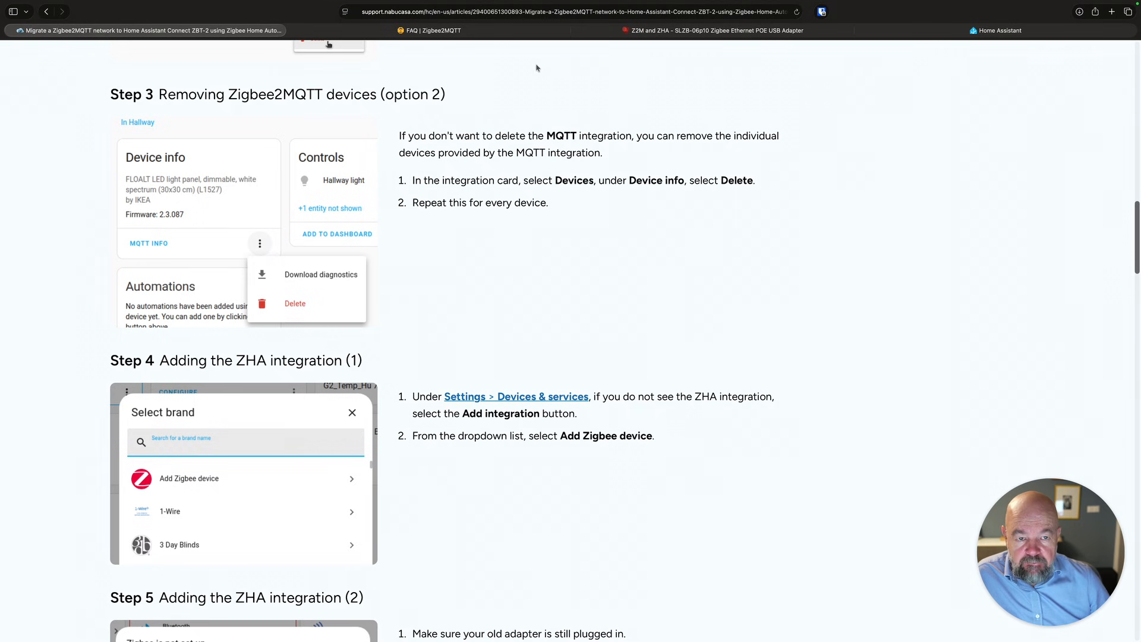
Search the configured integrations for MQTT and open the MQTT integration to view its devices.
click(972, 35)
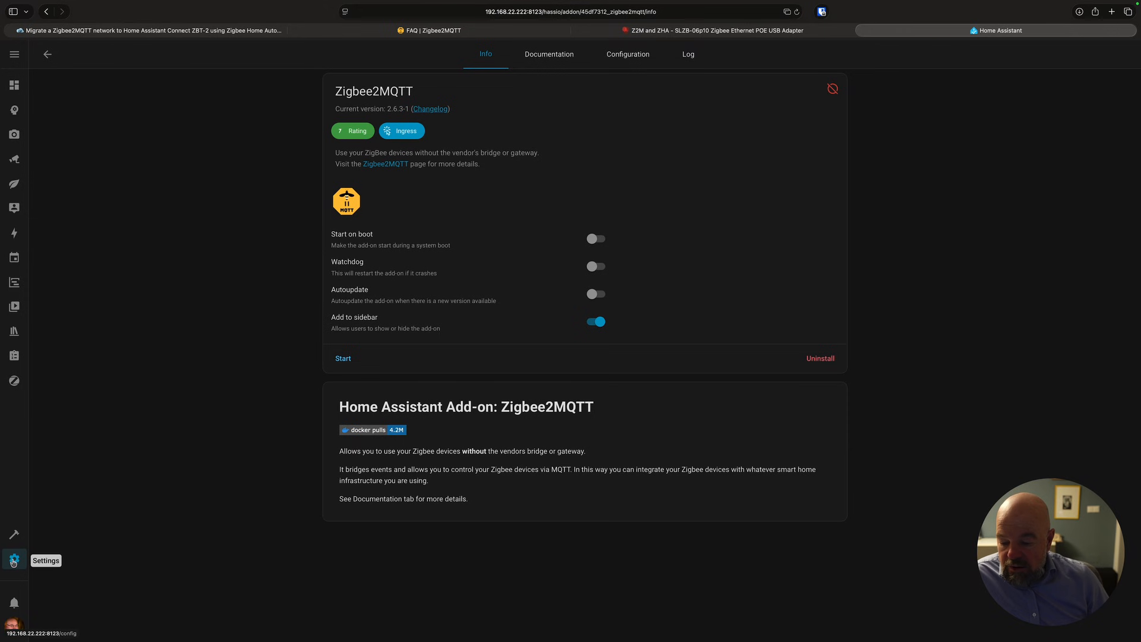
click(13, 561)
click(494, 151)
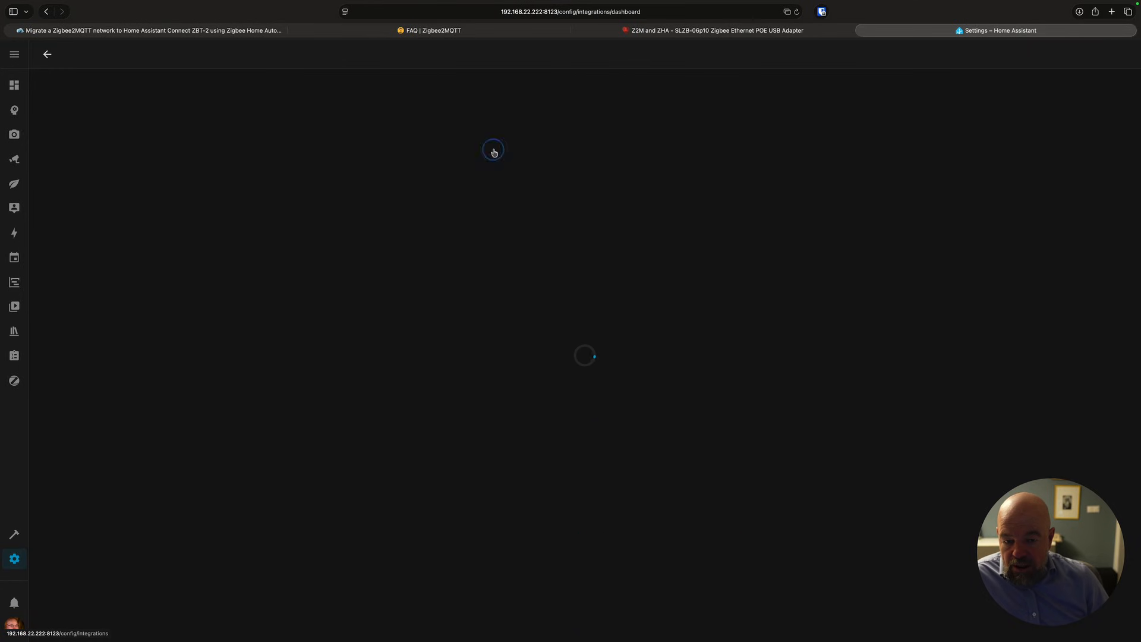
click(356, 82)
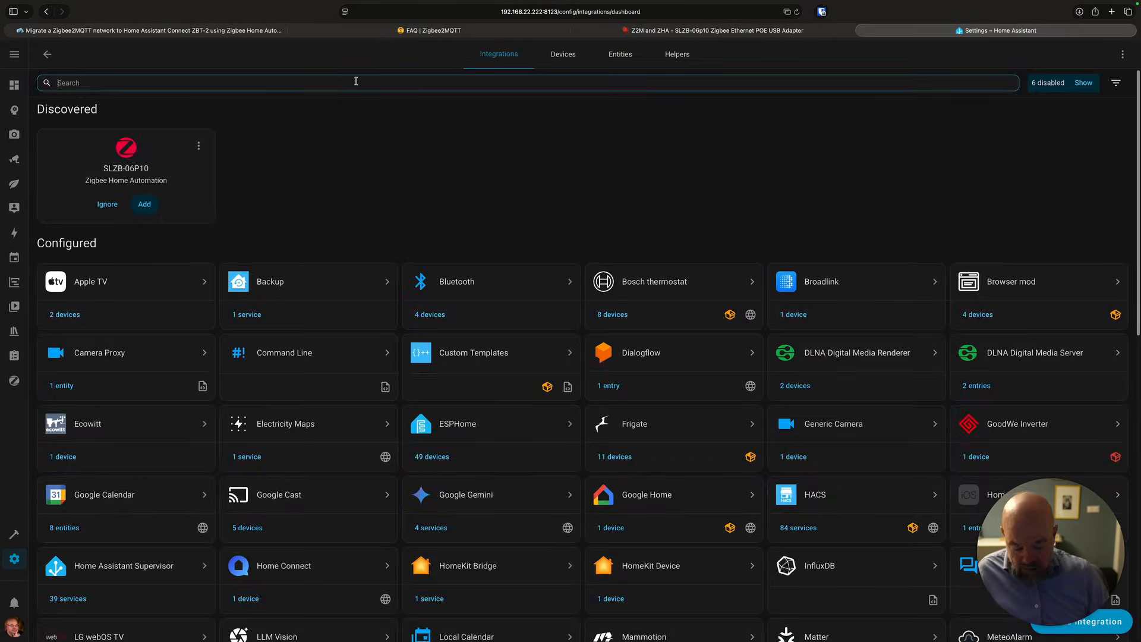
text(mqtt)
click(178, 118)
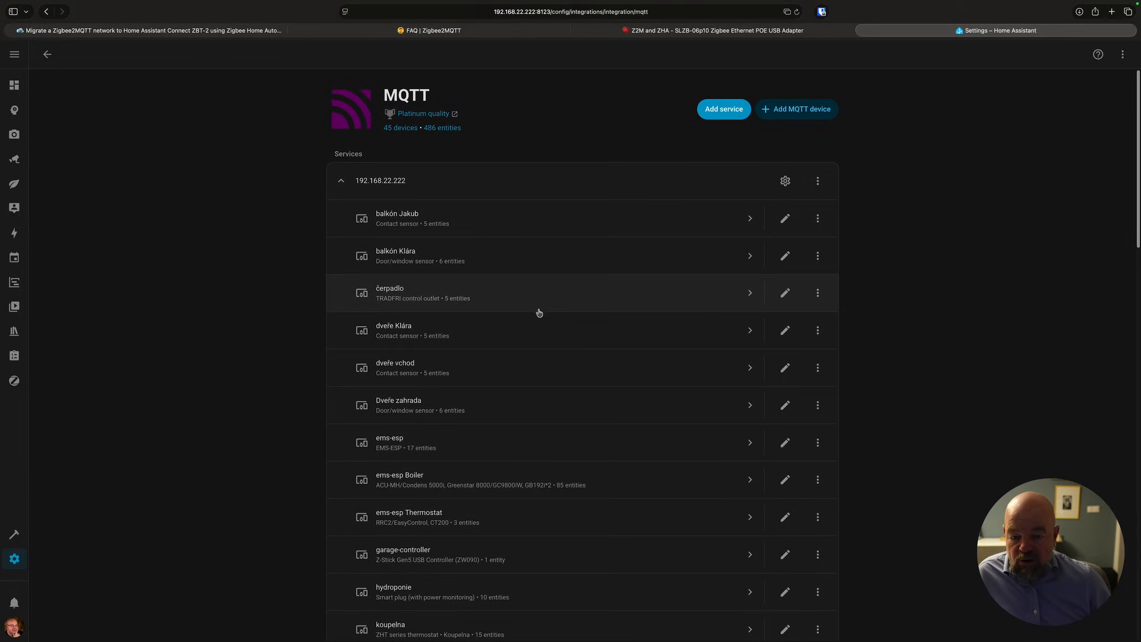
click(47, 54)
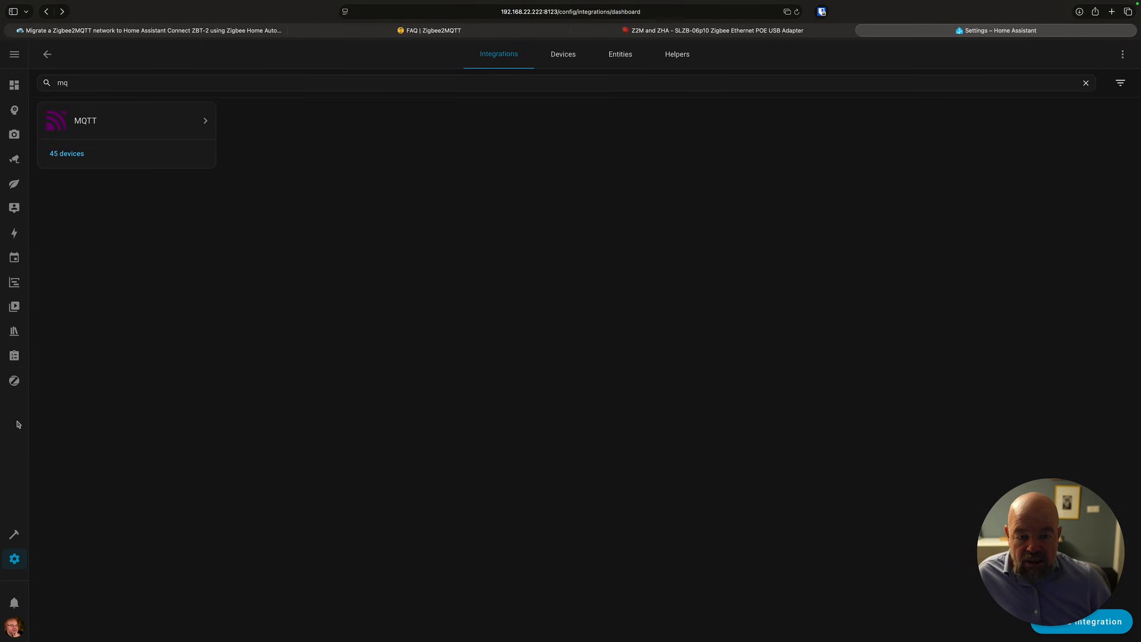
Filter the device list to show only devices from the MQTT integration.
click(569, 56)
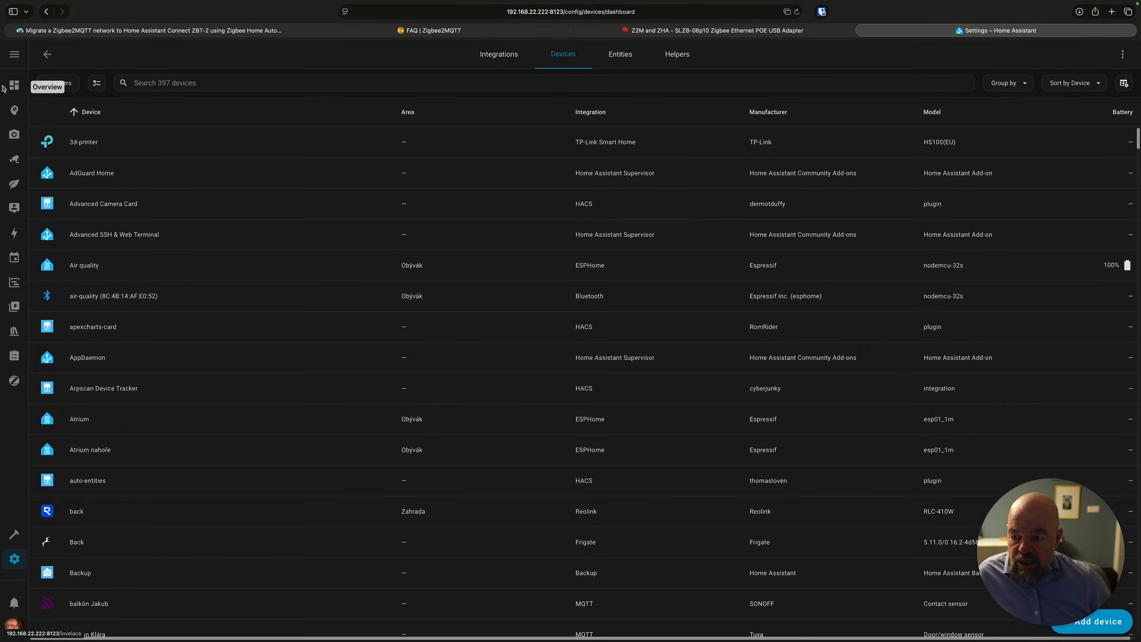
click(69, 85)
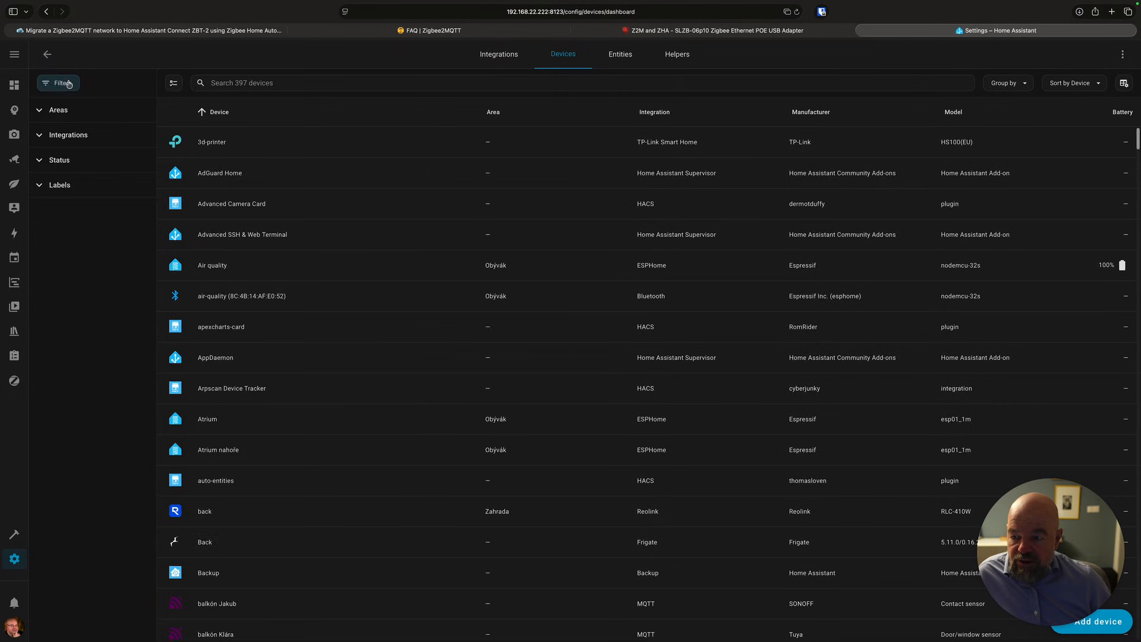
click(68, 137)
click(65, 156)
text(mq)
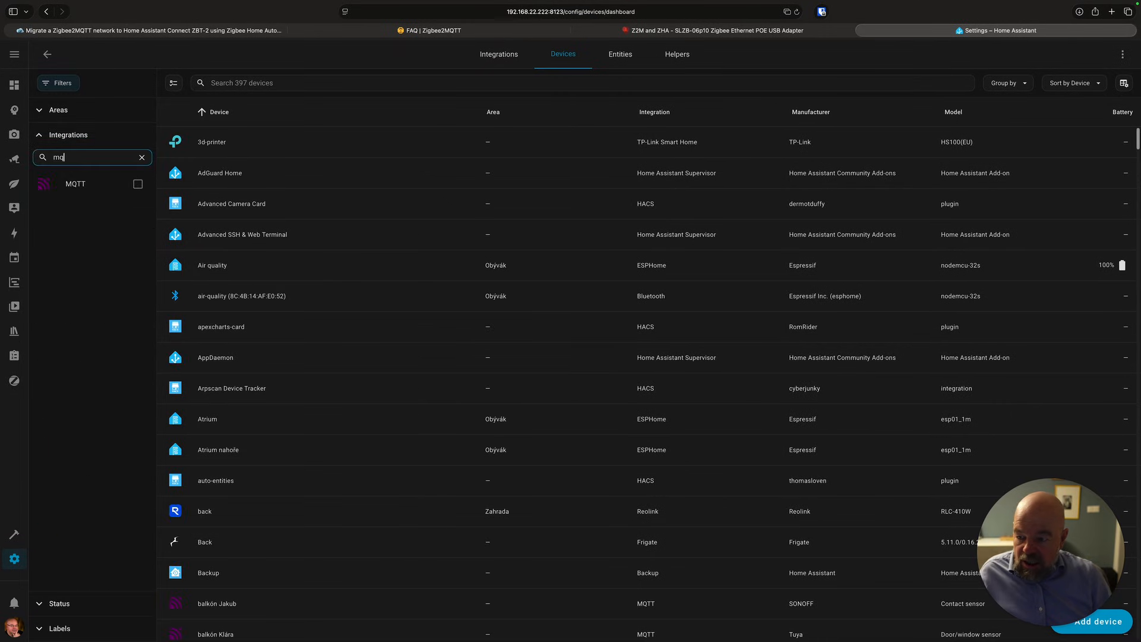
click(94, 186)
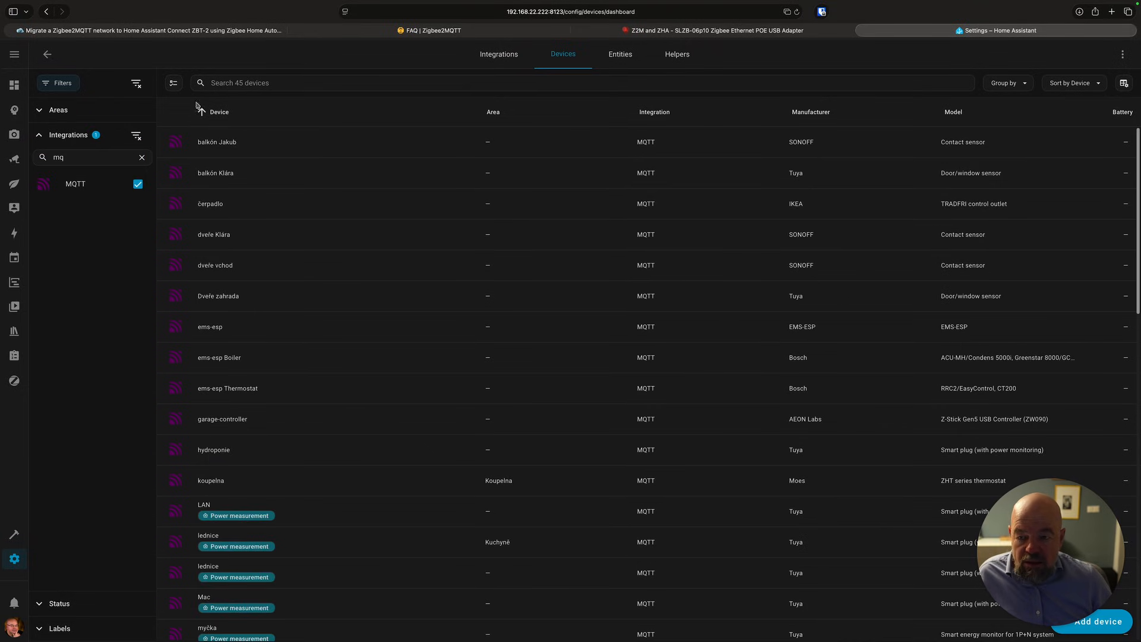
Enter selection mode, select all MQTT devices and sort the list by device name.
click(173, 83)
click(177, 112)
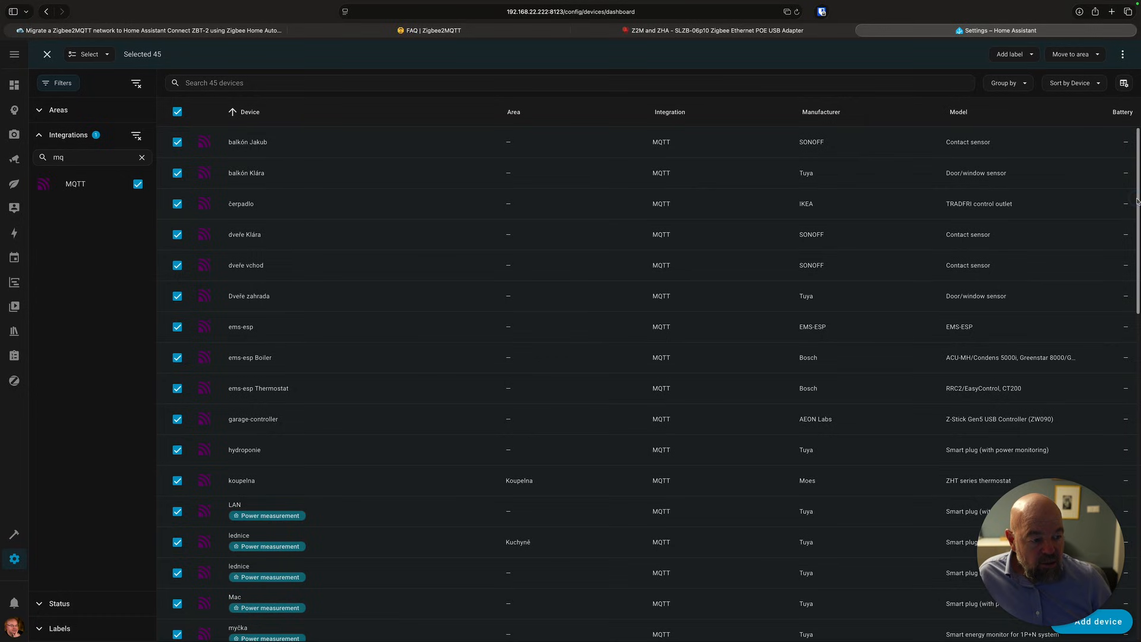
click(1123, 54)
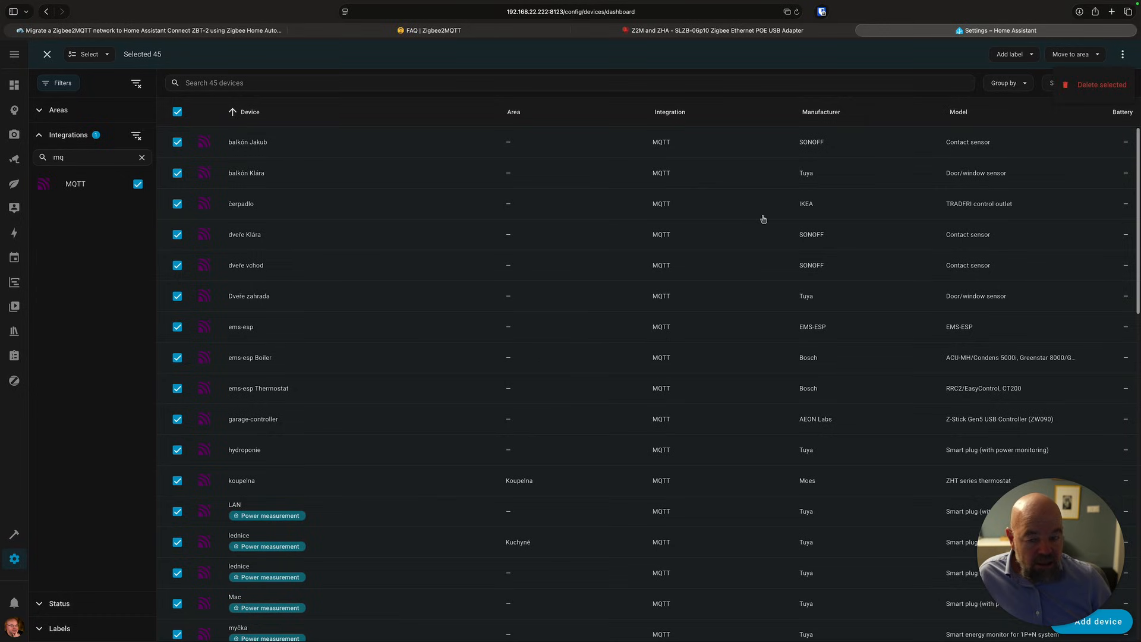
click(354, 111)
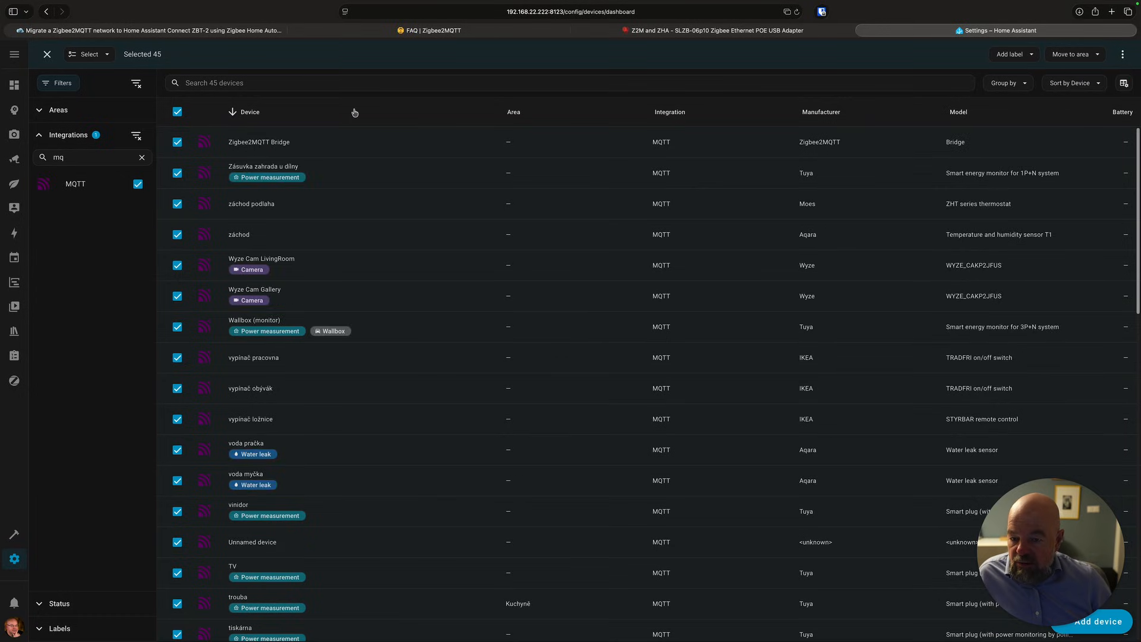
click(354, 110)
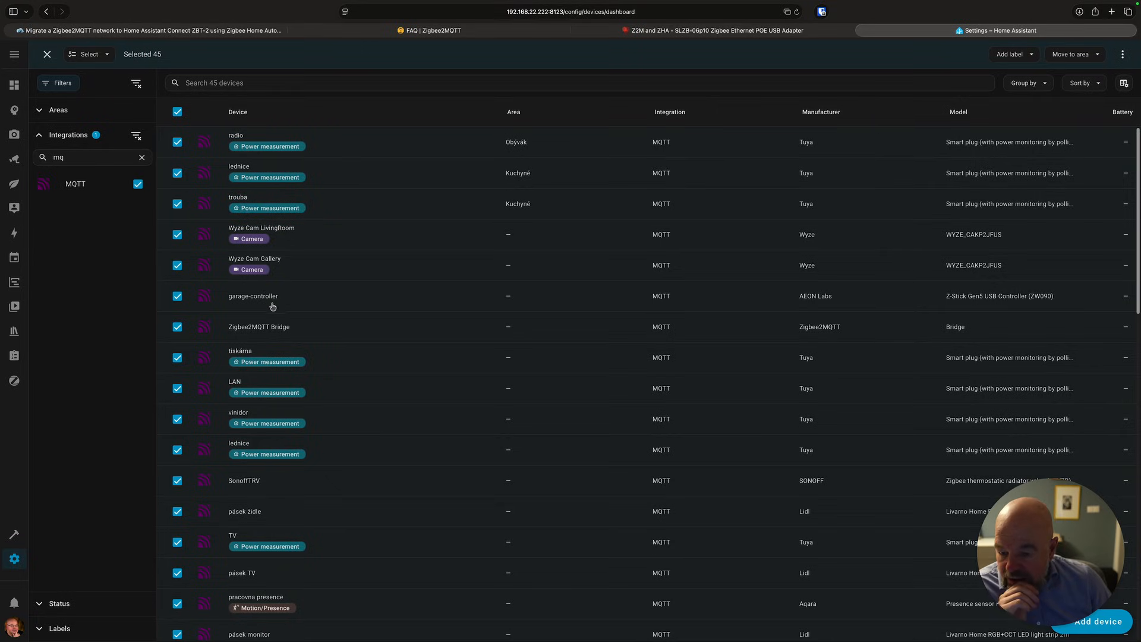
Deselect the two Wyze Cam devices and the three ems-esp devices so they are kept.
click(178, 266)
click(176, 238)
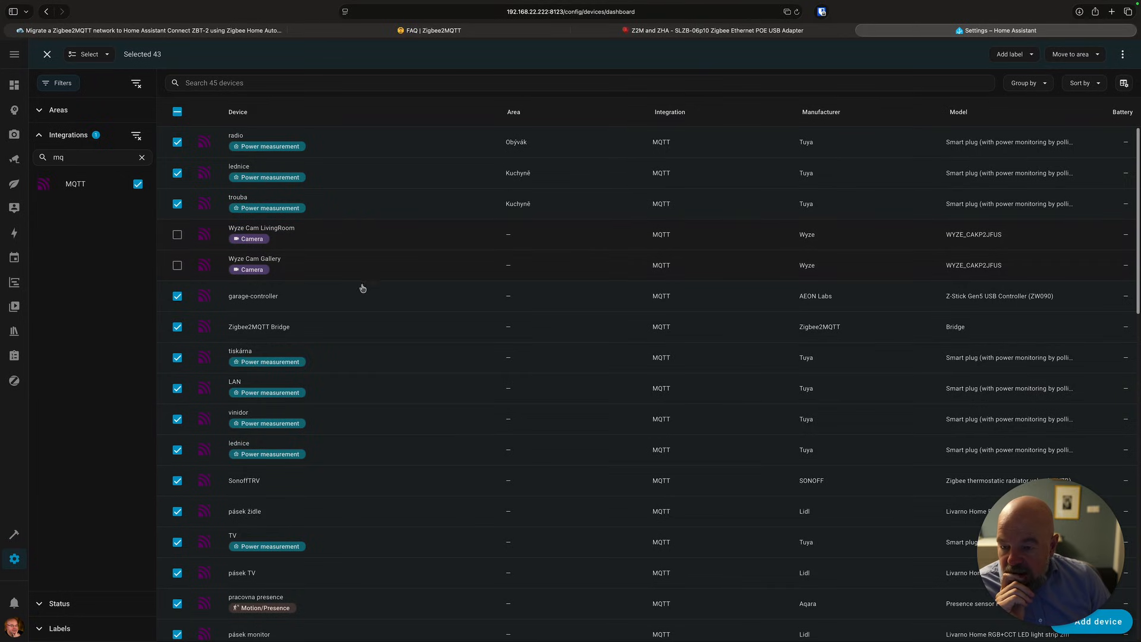
scroll(334, 403, down, 5)
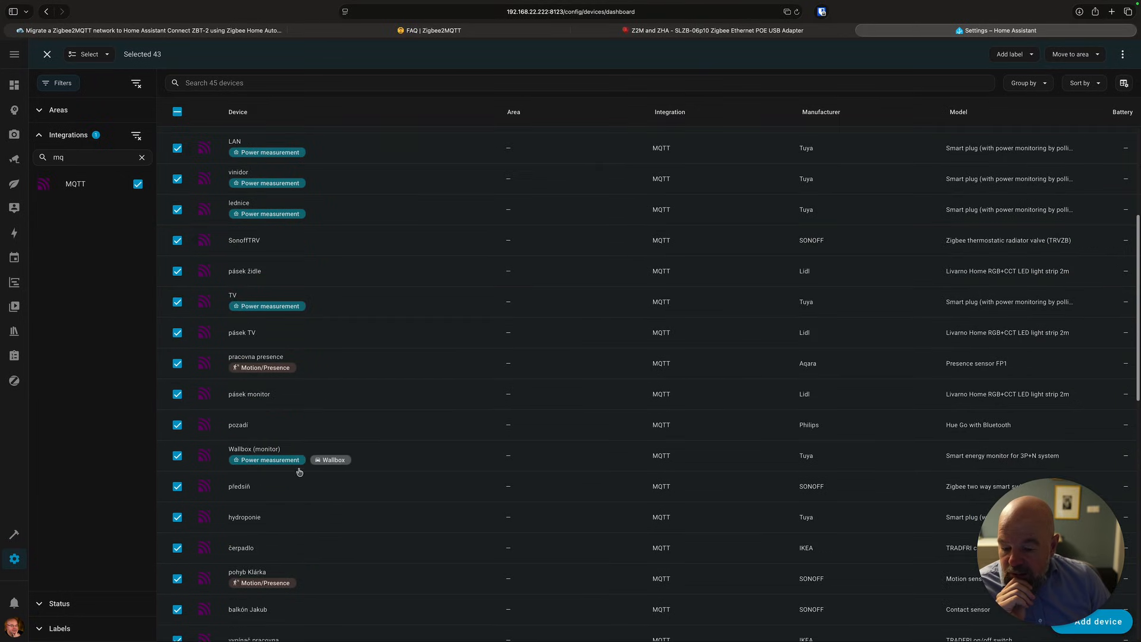
scroll(300, 471, down, 5)
click(177, 441)
click(177, 410)
click(178, 380)
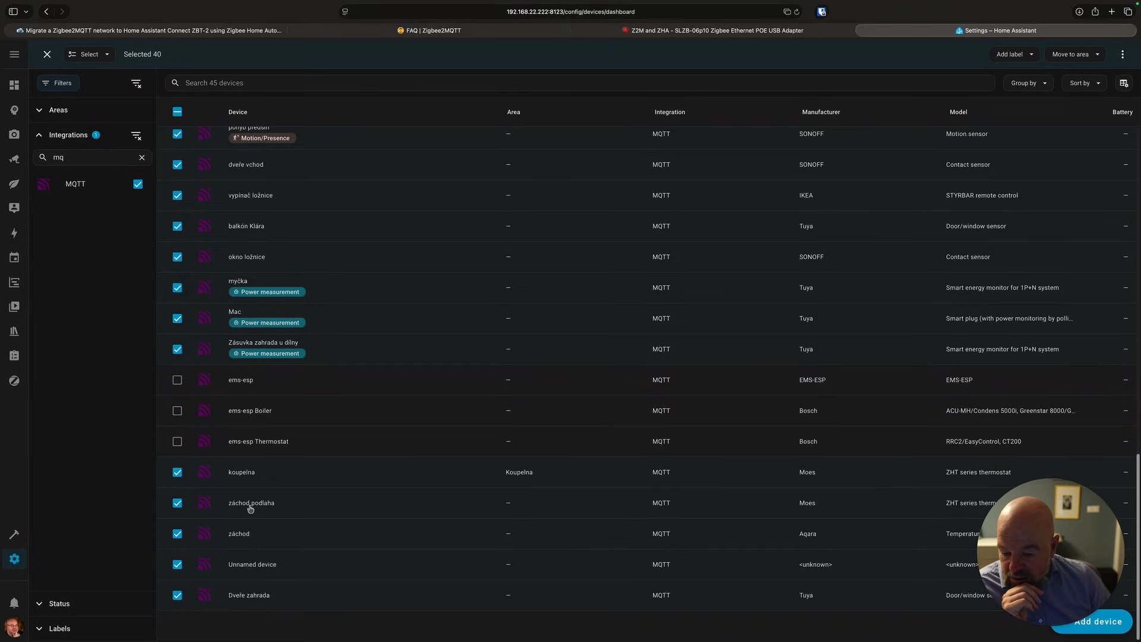
Scroll through the list to review which MQTT devices are selected.
scroll(344, 350, up, 2)
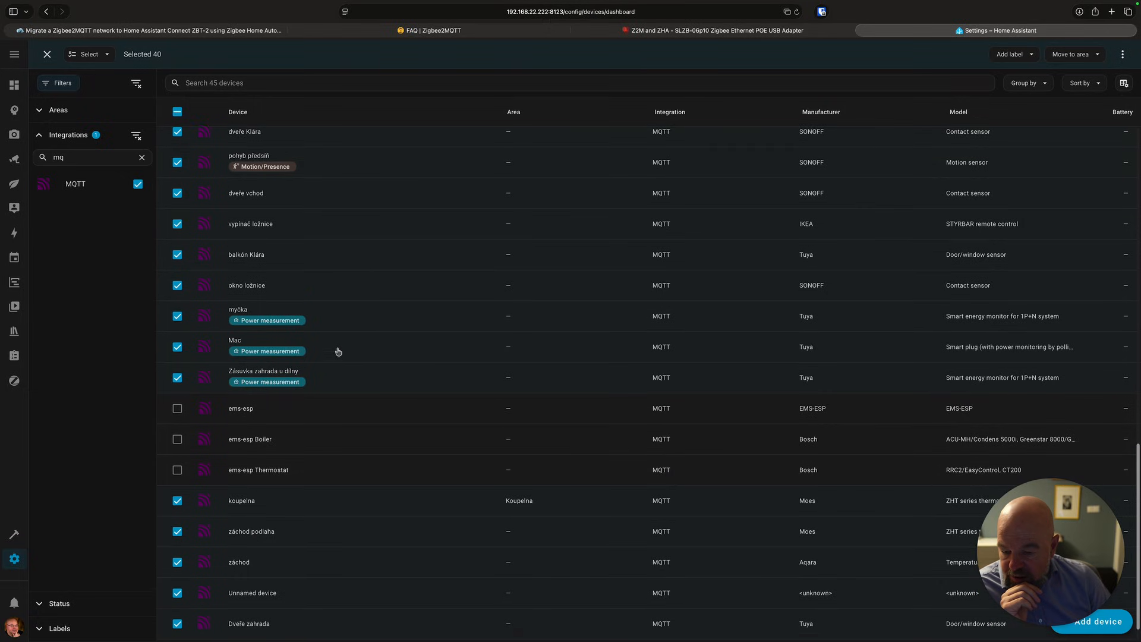
scroll(336, 354, up, 10)
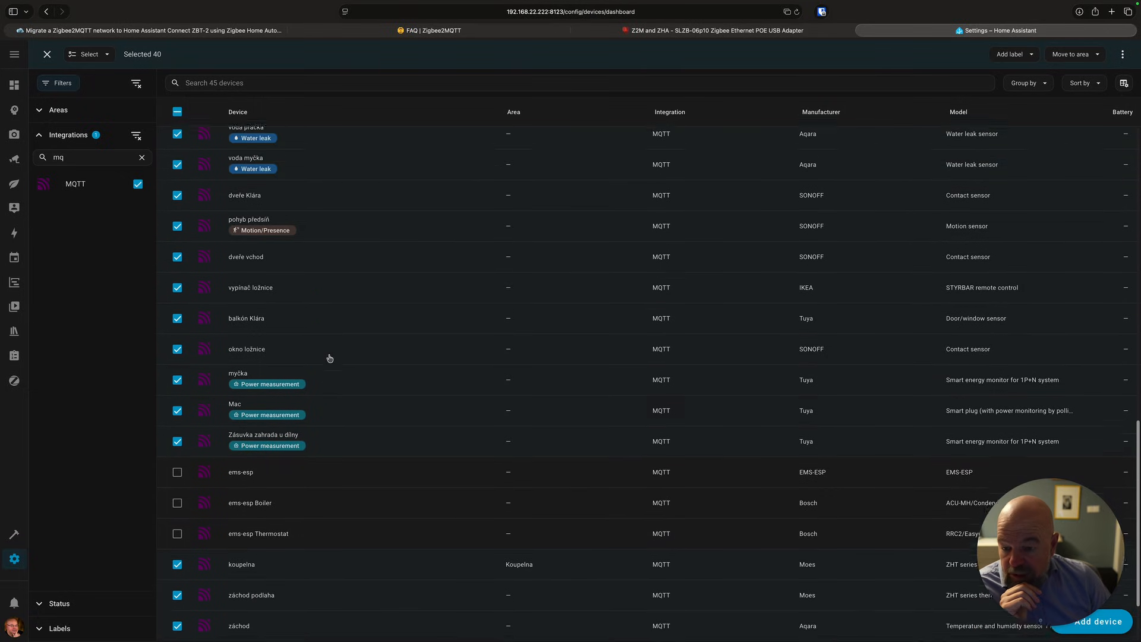
scroll(329, 358, up, 2)
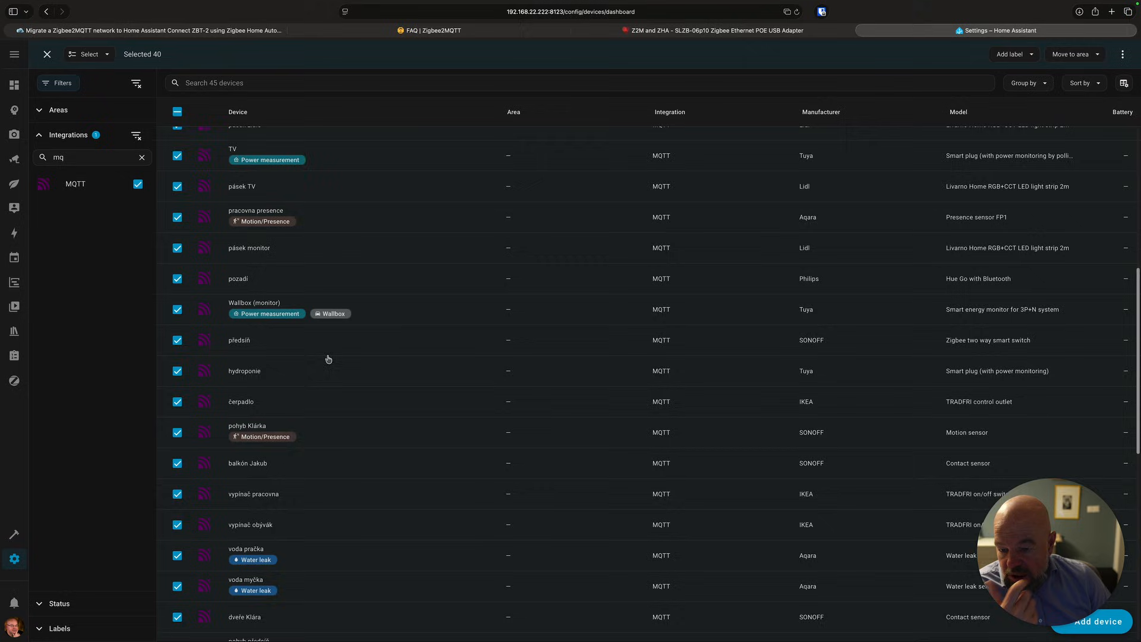
scroll(328, 358, up, 1)
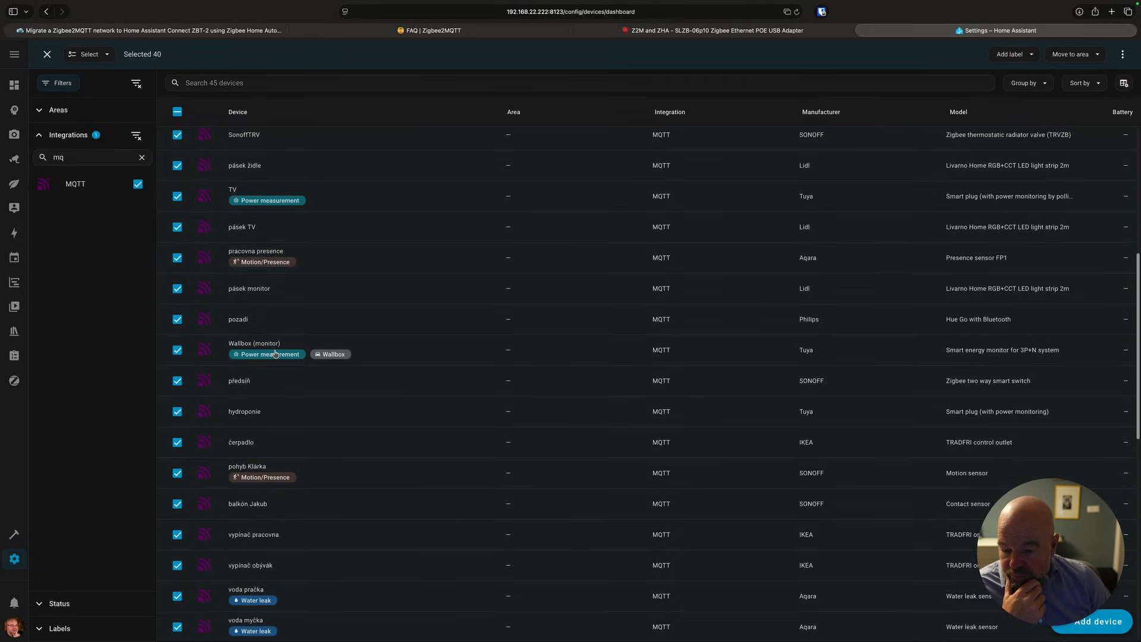
scroll(273, 355, up, 10)
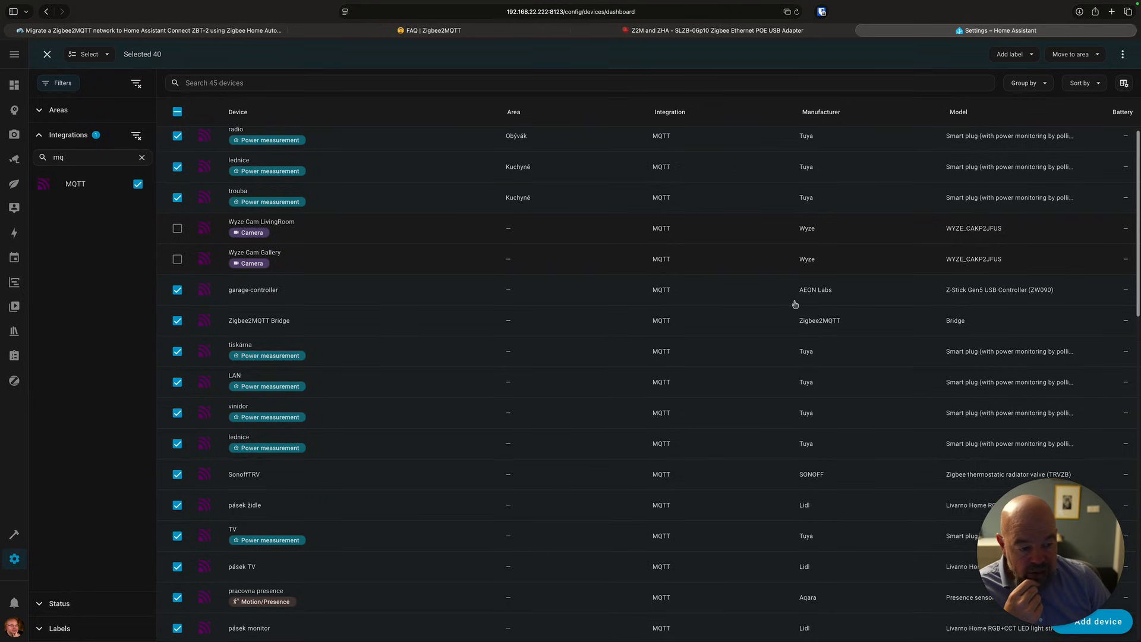
scroll(793, 305, up, 1)
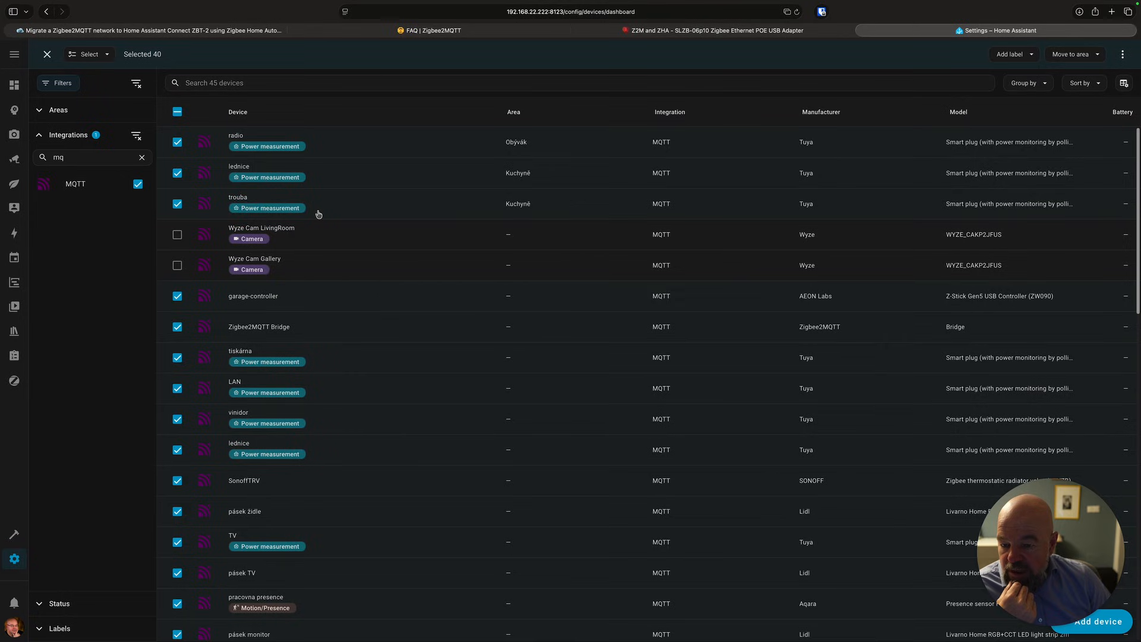
scroll(505, 390, down, 12)
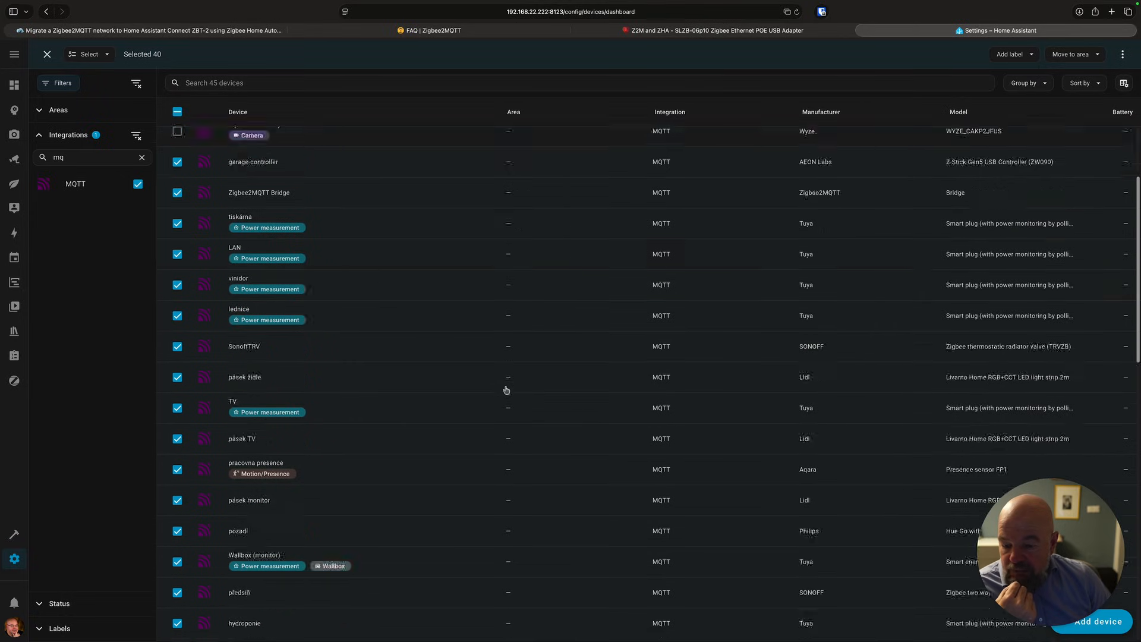
scroll(505, 390, up, 12)
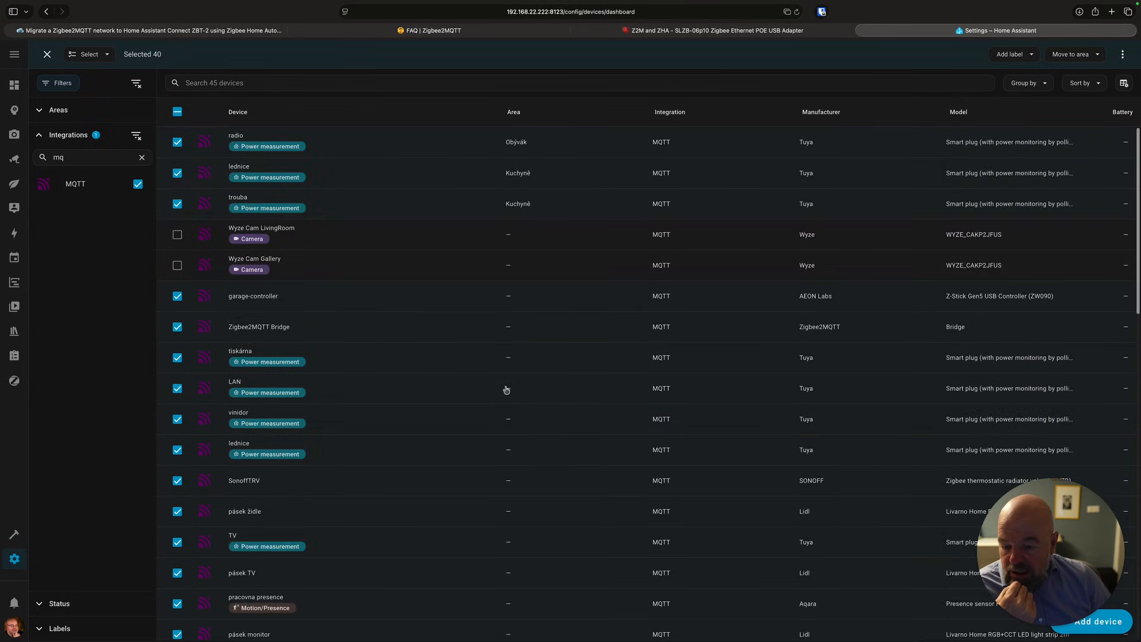
Delete the selected devices and return to the Devices & services integrations page.
click(1122, 54)
click(1111, 85)
click(624, 373)
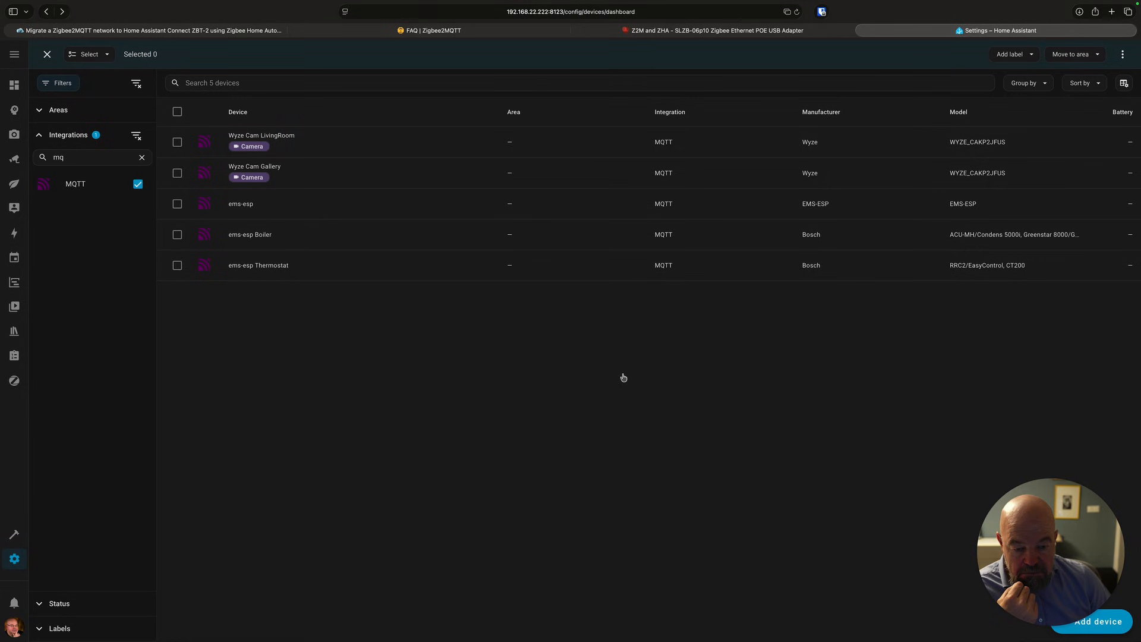
click(15, 559)
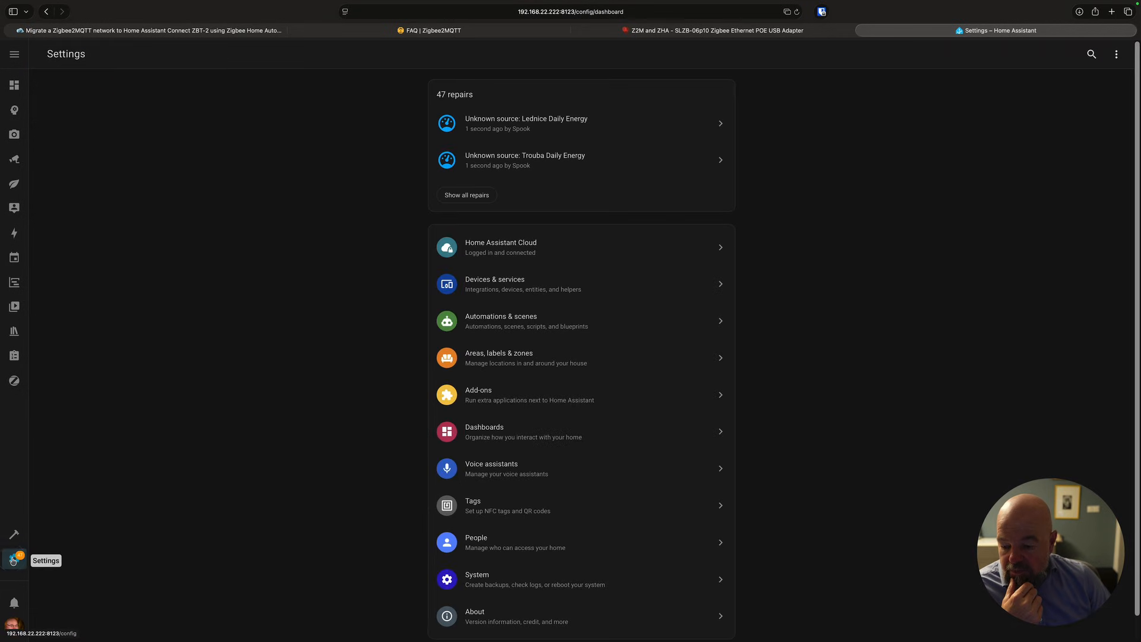
click(494, 295)
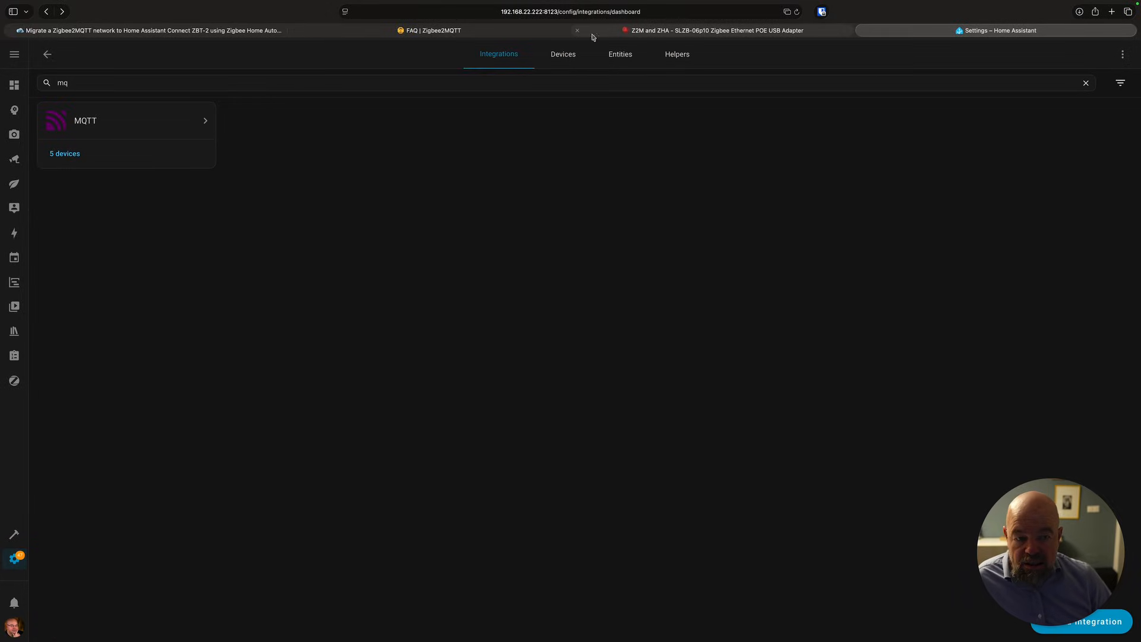
Read the guide's steps for adding the ZHA integration and choosing the Zigbee setup.
click(238, 30)
scroll(597, 398, down, 5)
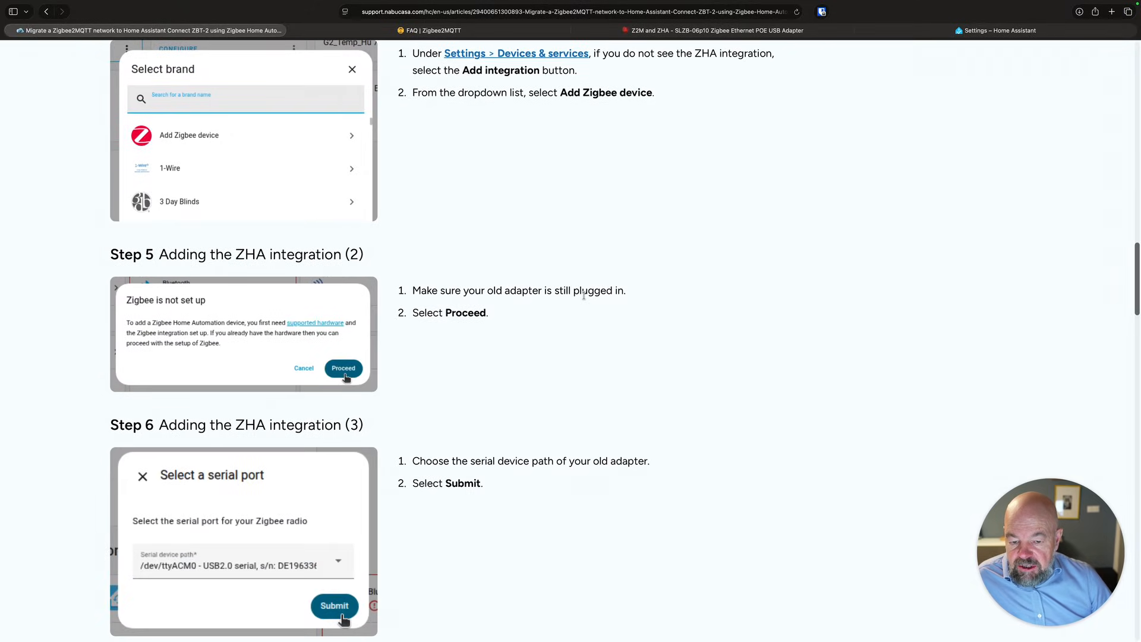
scroll(584, 297, down, 3)
scroll(581, 309, down, 5)
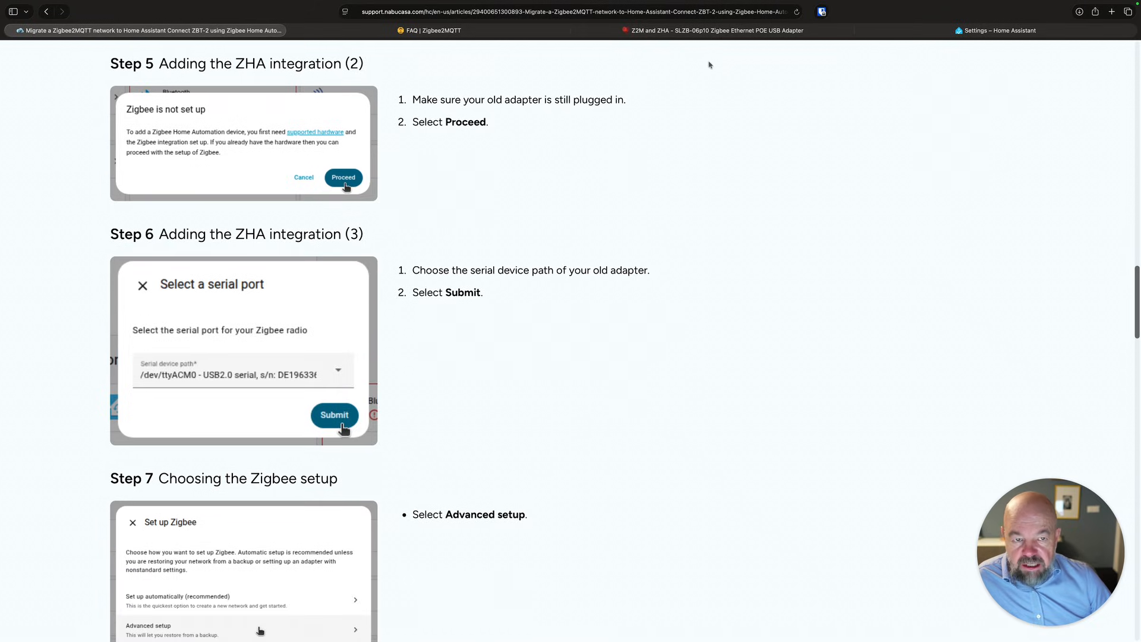
Add the discovered SLZB-06P10 as a Zigbee Home Automation integration and confirm its setup.
click(1008, 31)
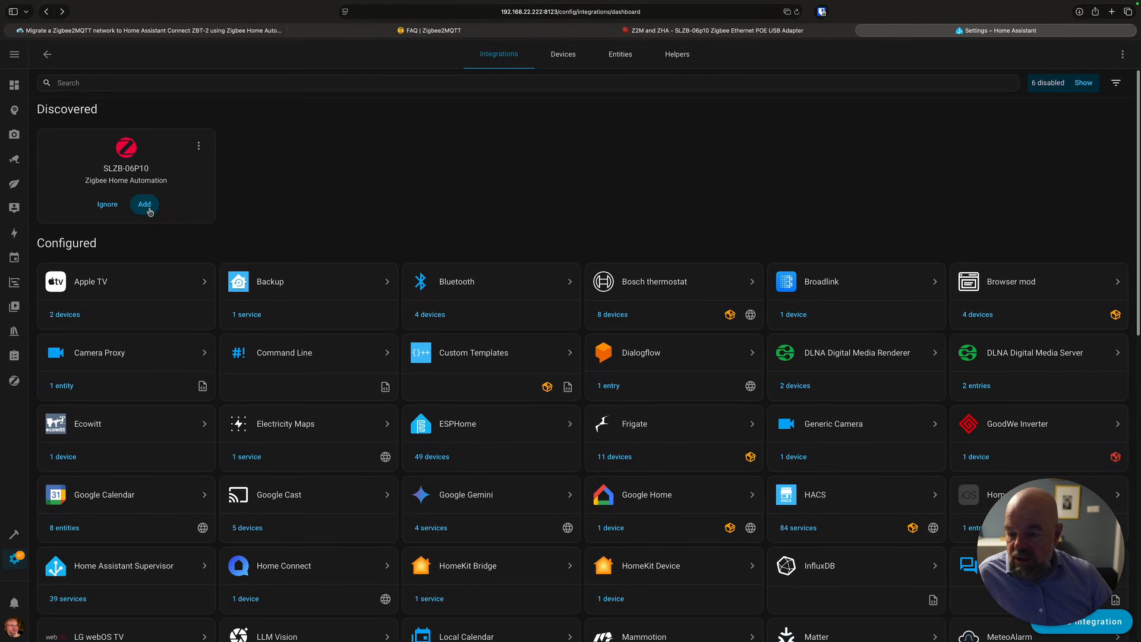
click(145, 205)
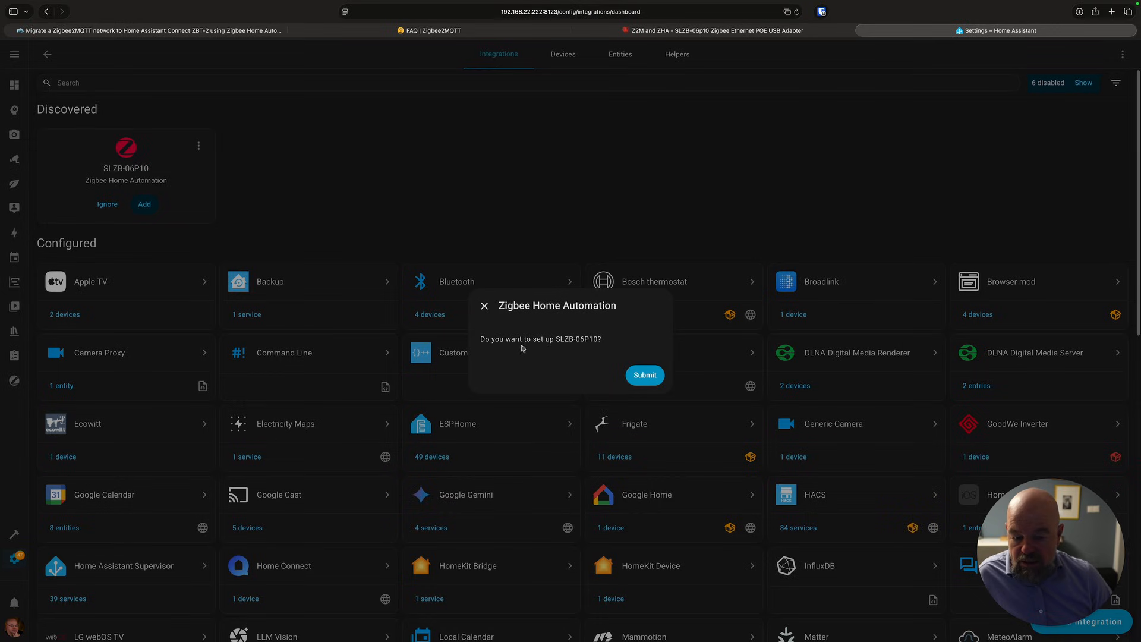
click(645, 375)
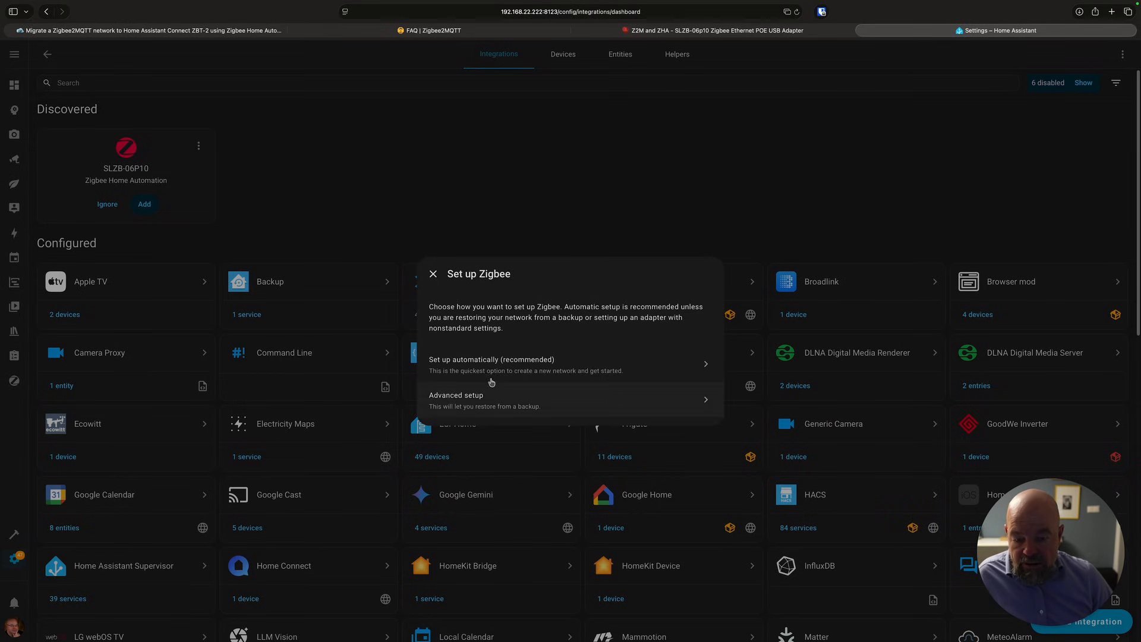
Read the guide's steps on choosing Advanced setup and the adapter network settings.
click(178, 30)
scroll(552, 322, down, 3)
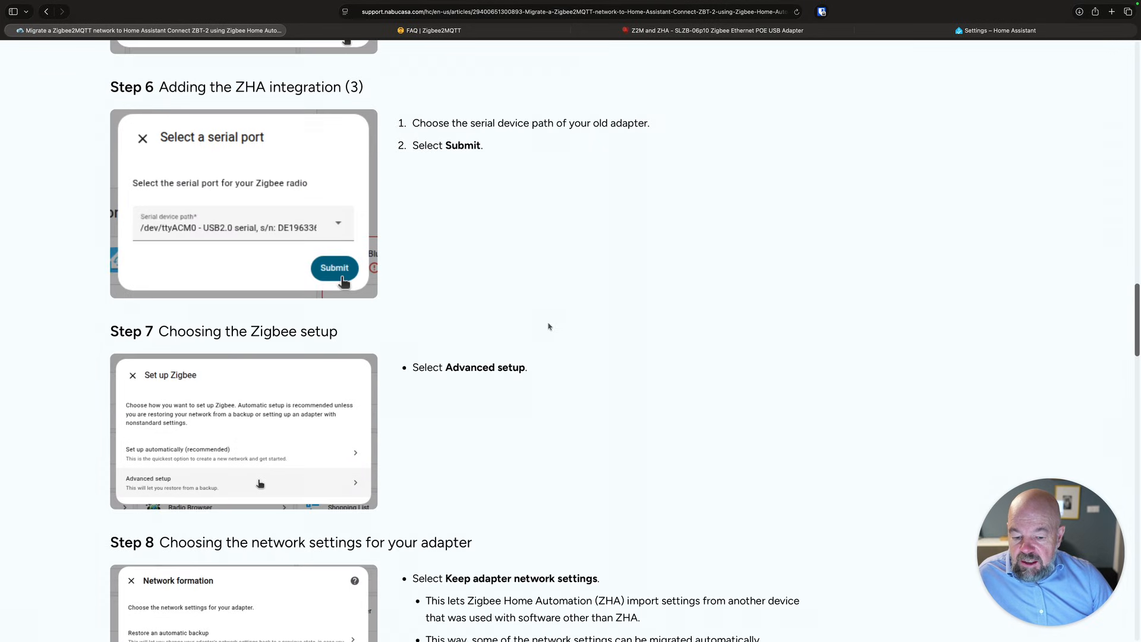
scroll(501, 367, down, 4)
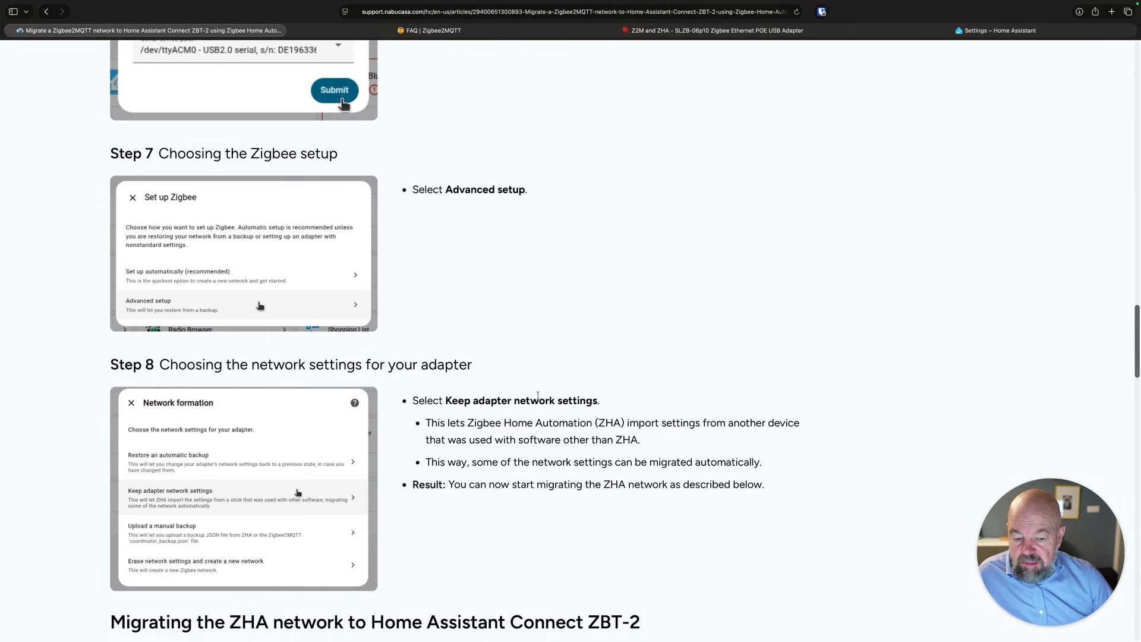
scroll(598, 399, down, 1)
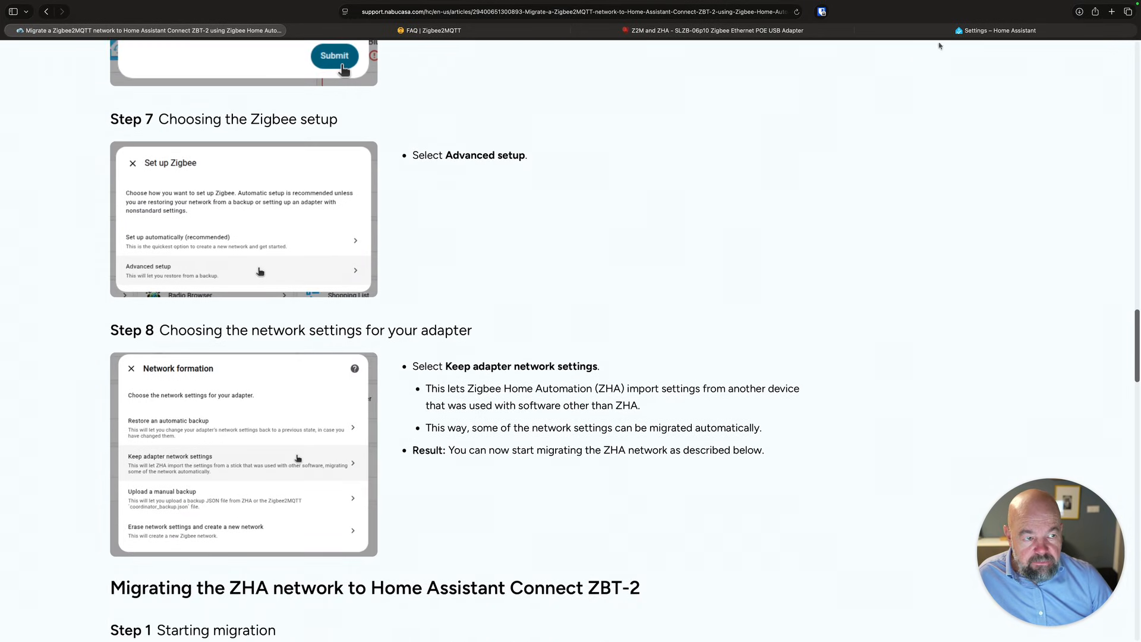
Choose Advanced setup, then Keep adapter network settings, and finish the ZHA configuration.
click(1001, 30)
click(461, 395)
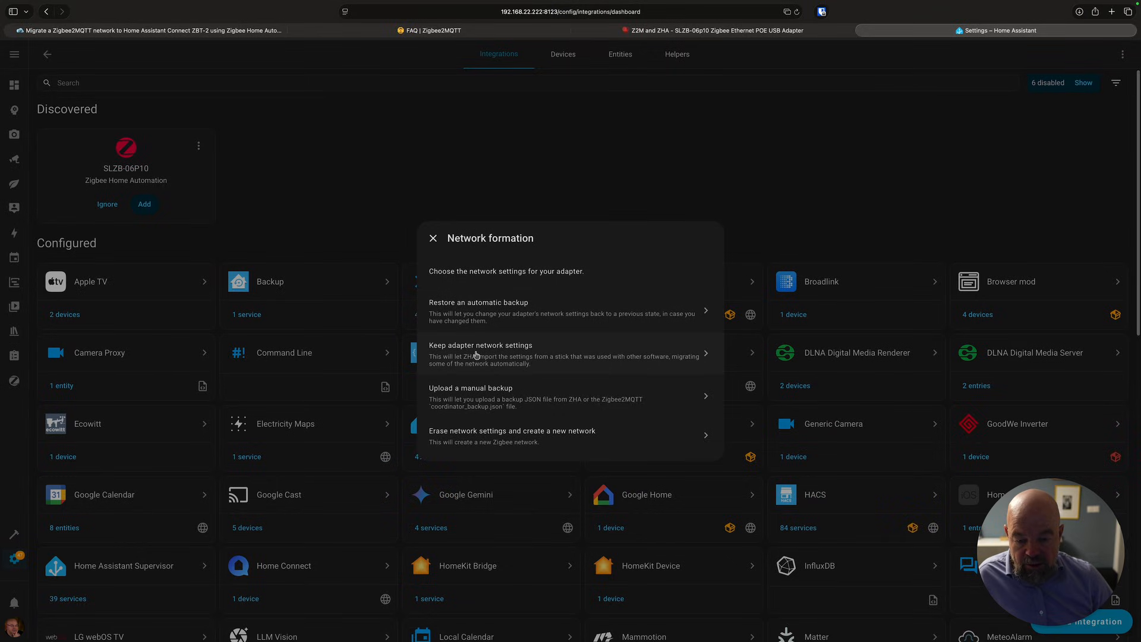
click(495, 356)
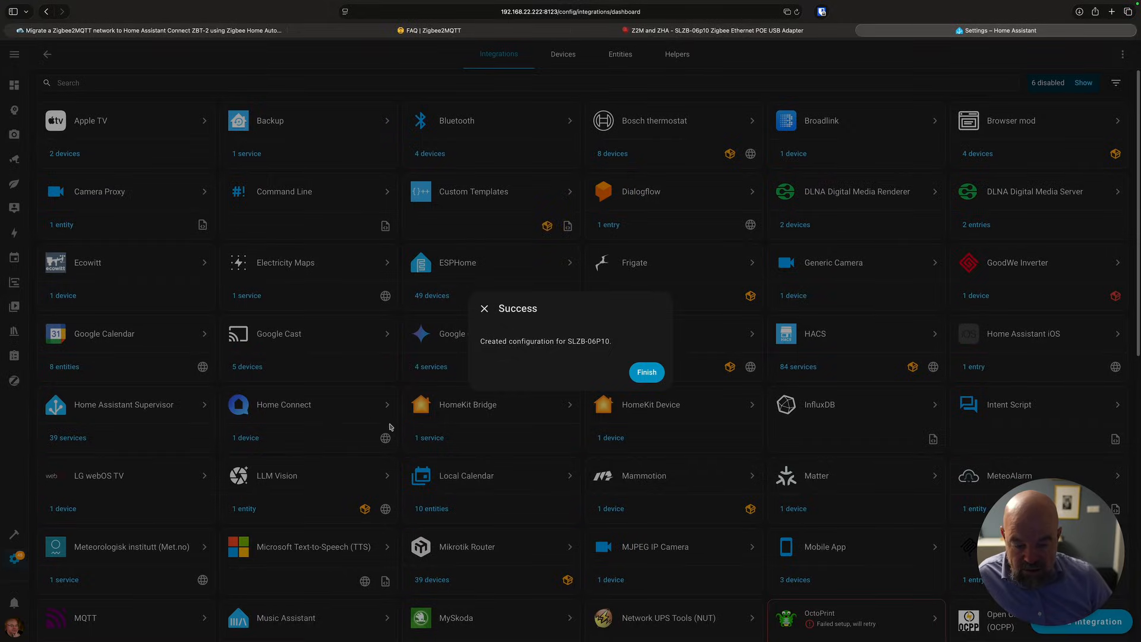
click(647, 372)
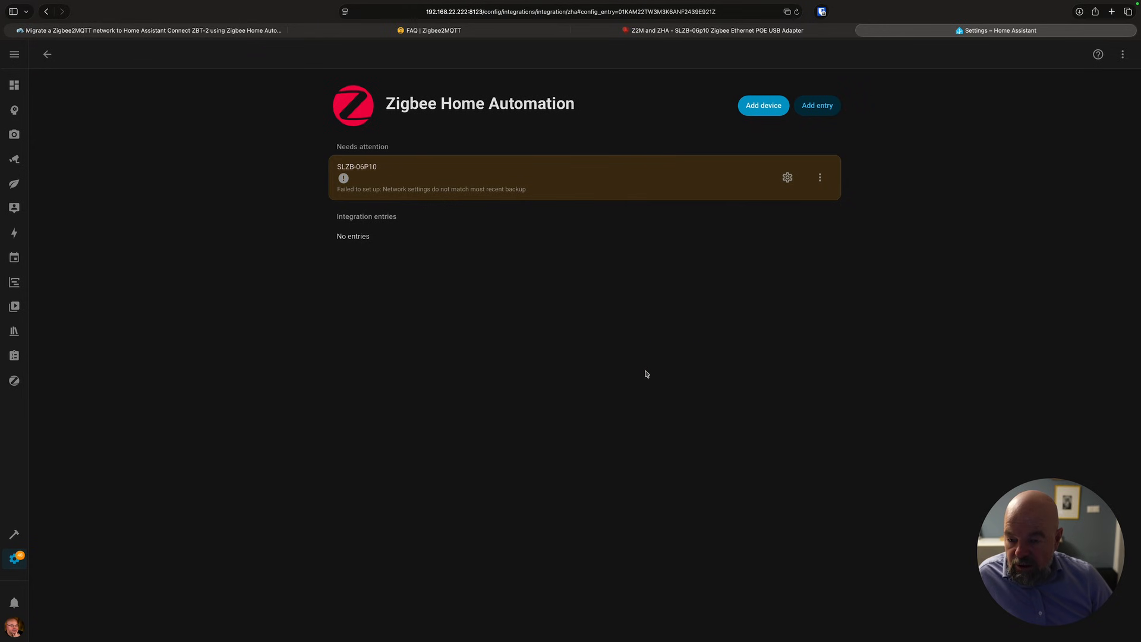
Reopen the Zigbee Home Automation integration and reload the failed SLZB-06P10 entry.
click(47, 55)
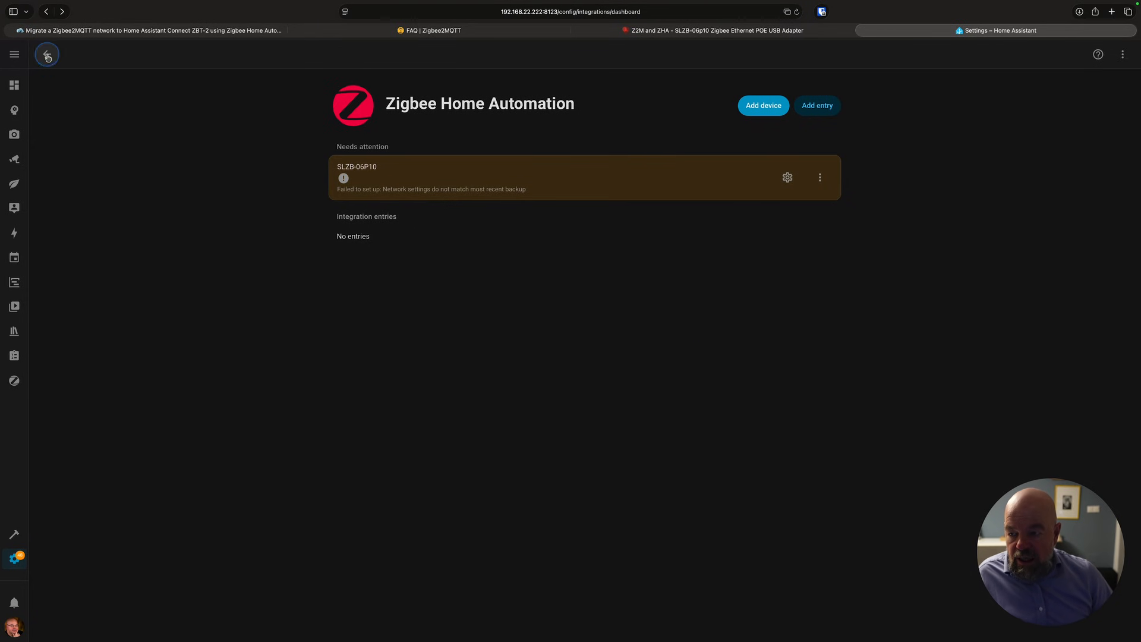
click(103, 82)
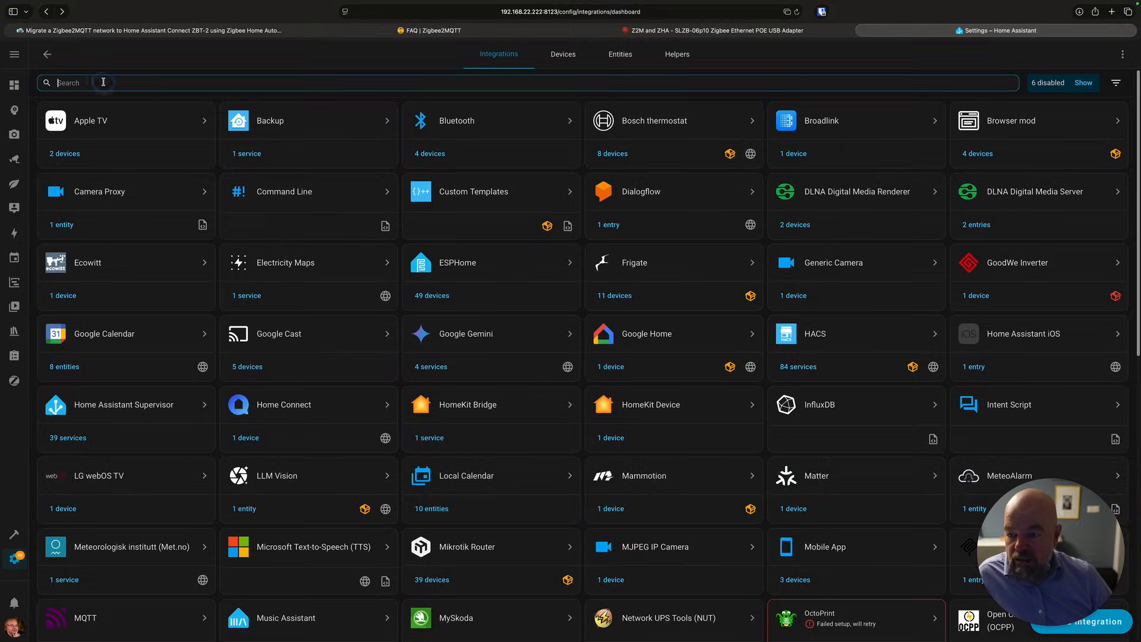
text(z)
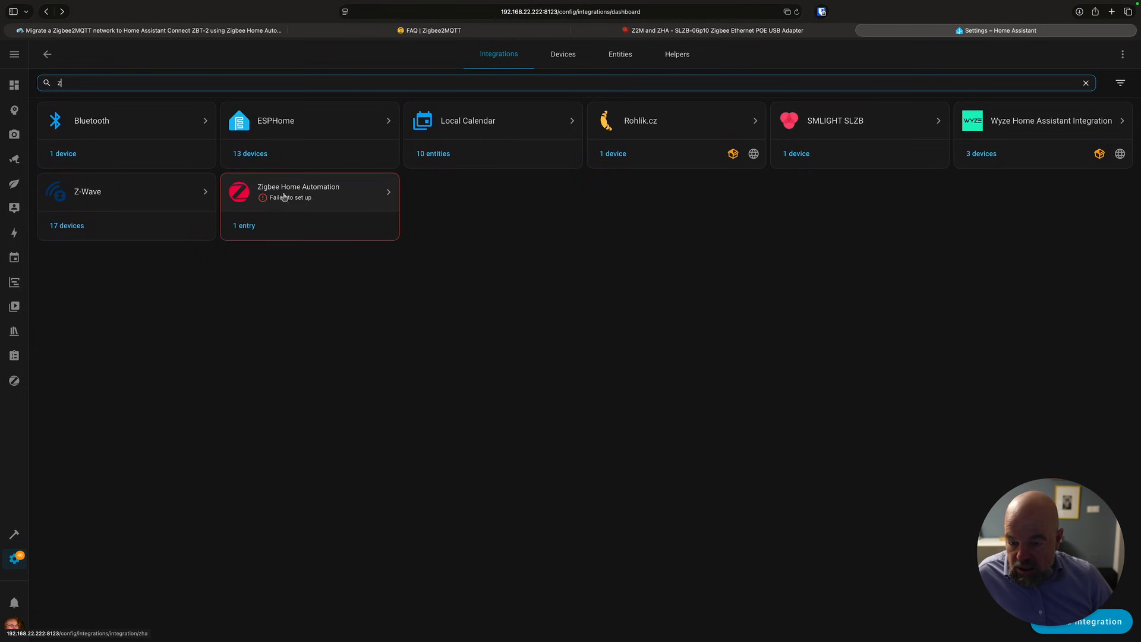
click(323, 200)
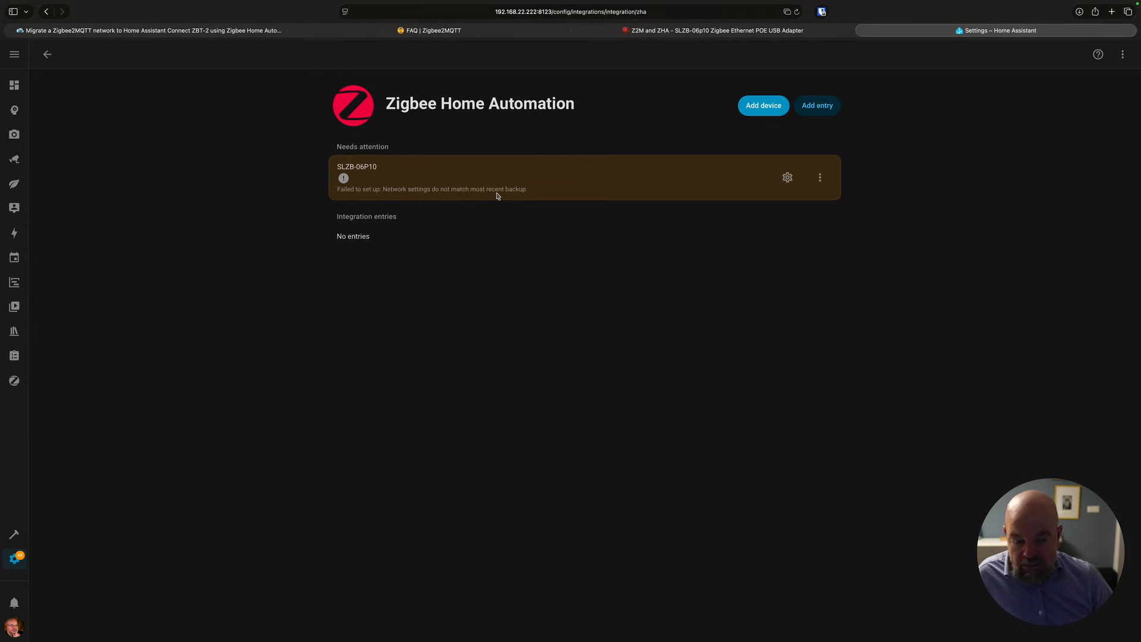
click(820, 179)
click(565, 316)
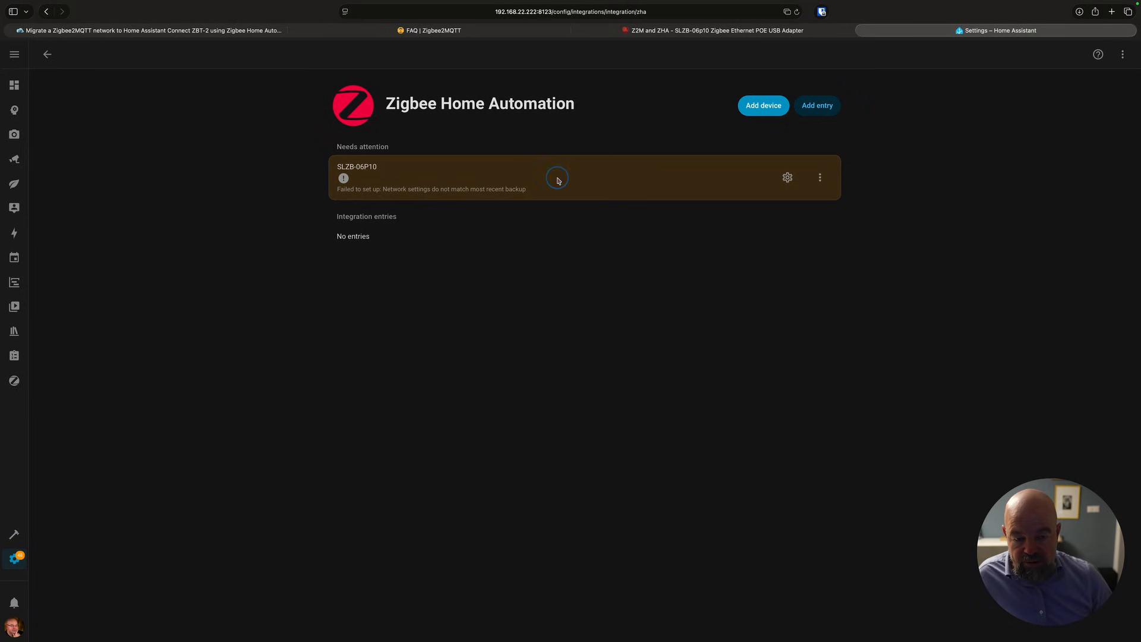
Reconfigure the SLZB-06P10 entry by uploading the Zigbee2MQTT coordinator backup file as a manual backup.
click(788, 177)
click(683, 375)
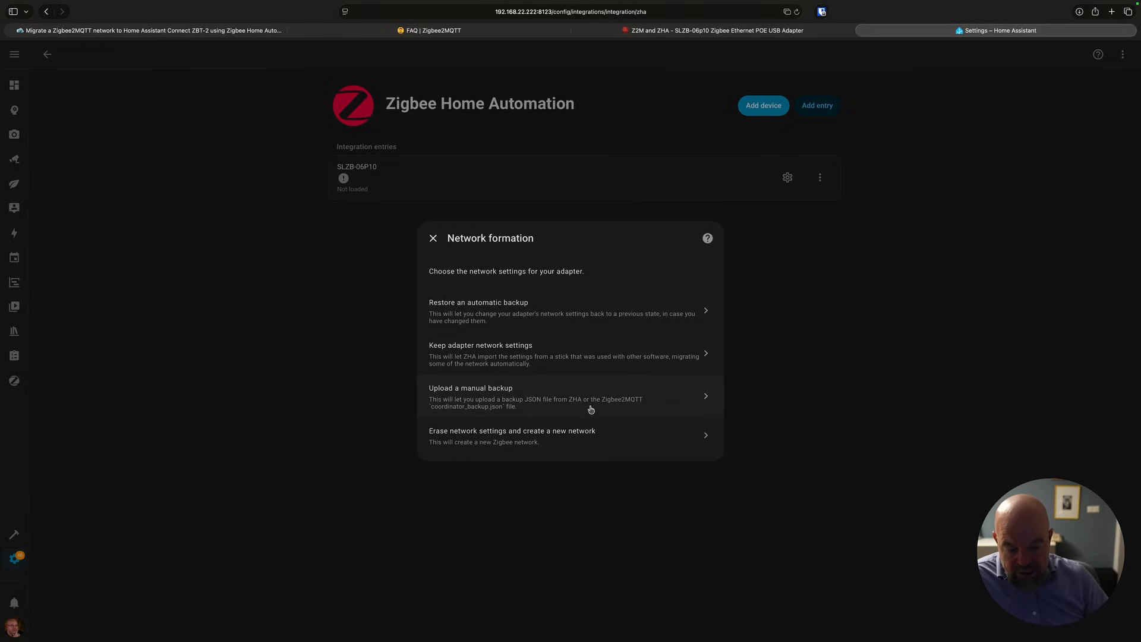
click(625, 402)
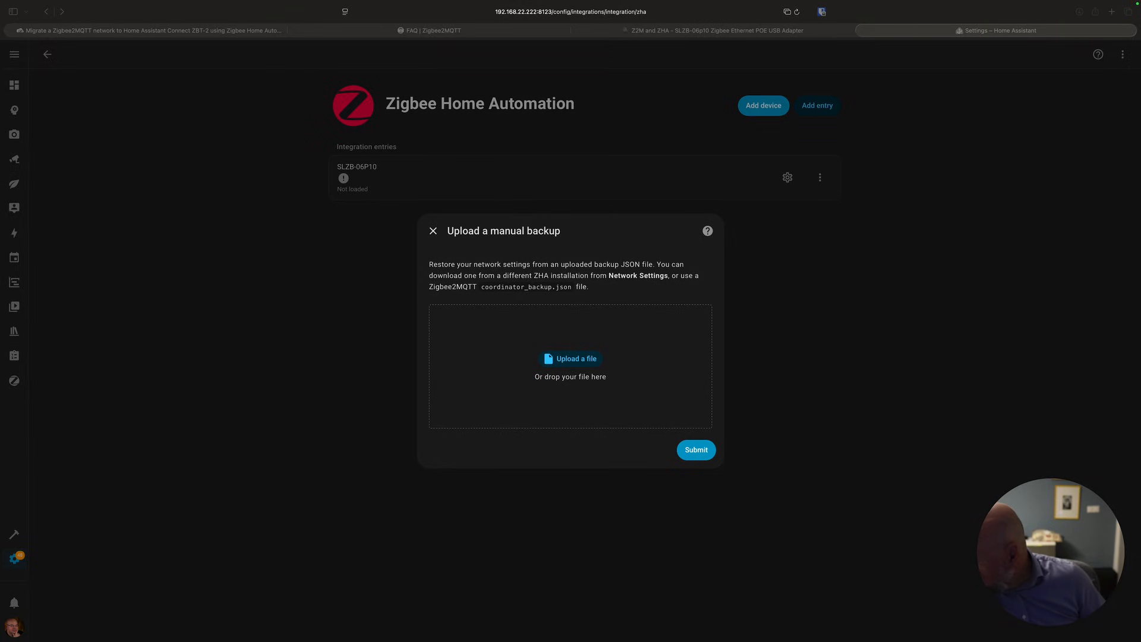
drag(338, 299, 517, 366)
click(703, 455)
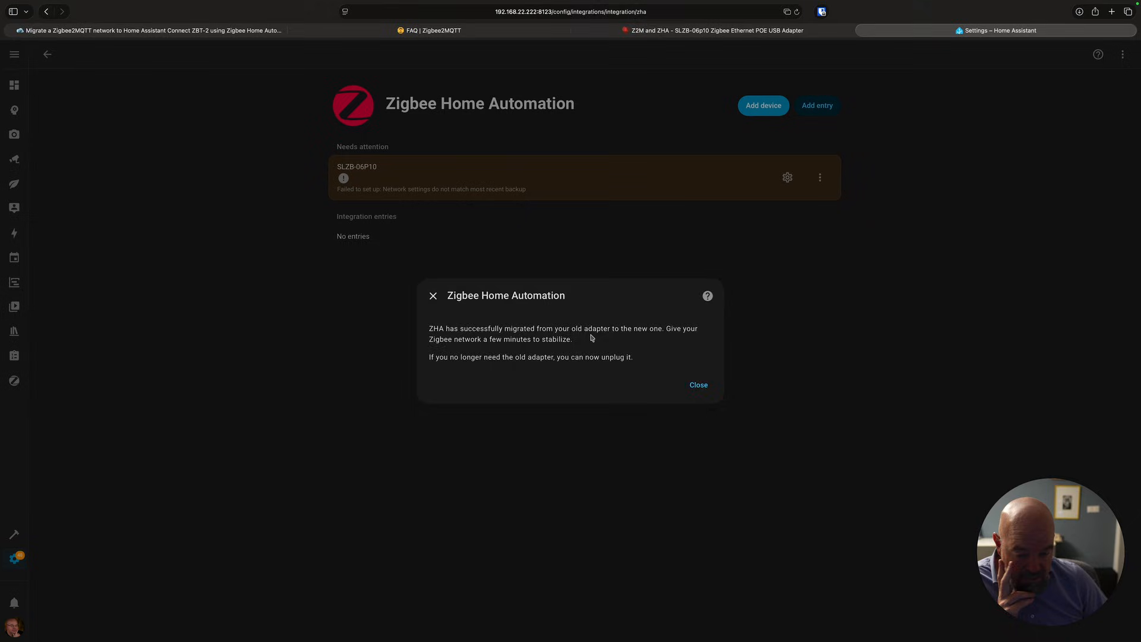
click(711, 391)
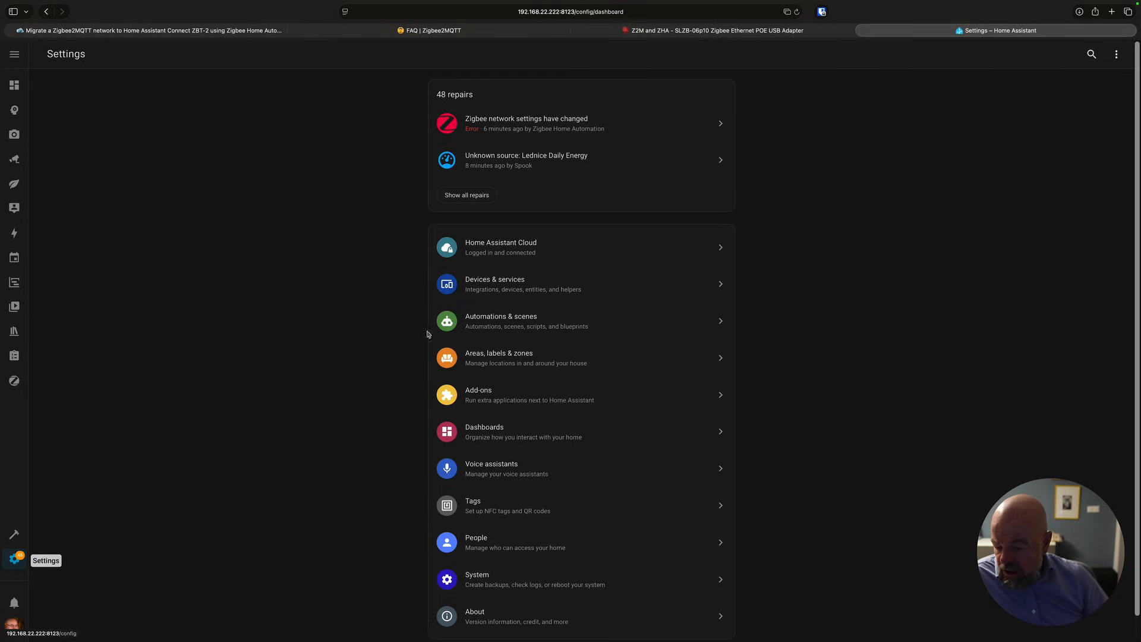
Open the repairs list and read the Zigbee network settings have changed repair.
click(472, 204)
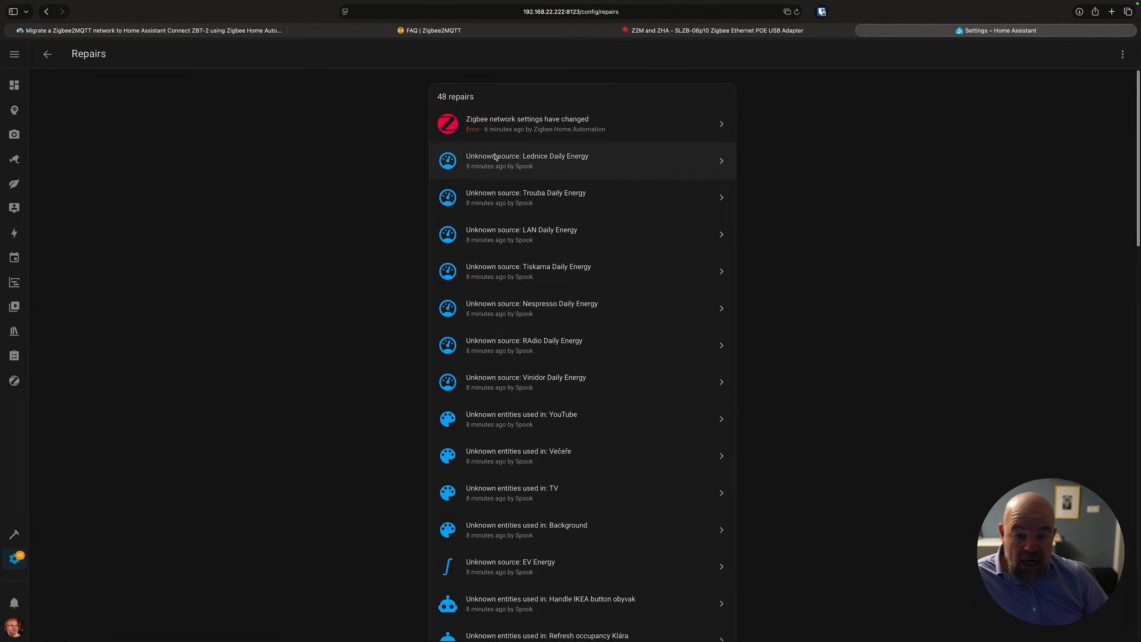
click(518, 125)
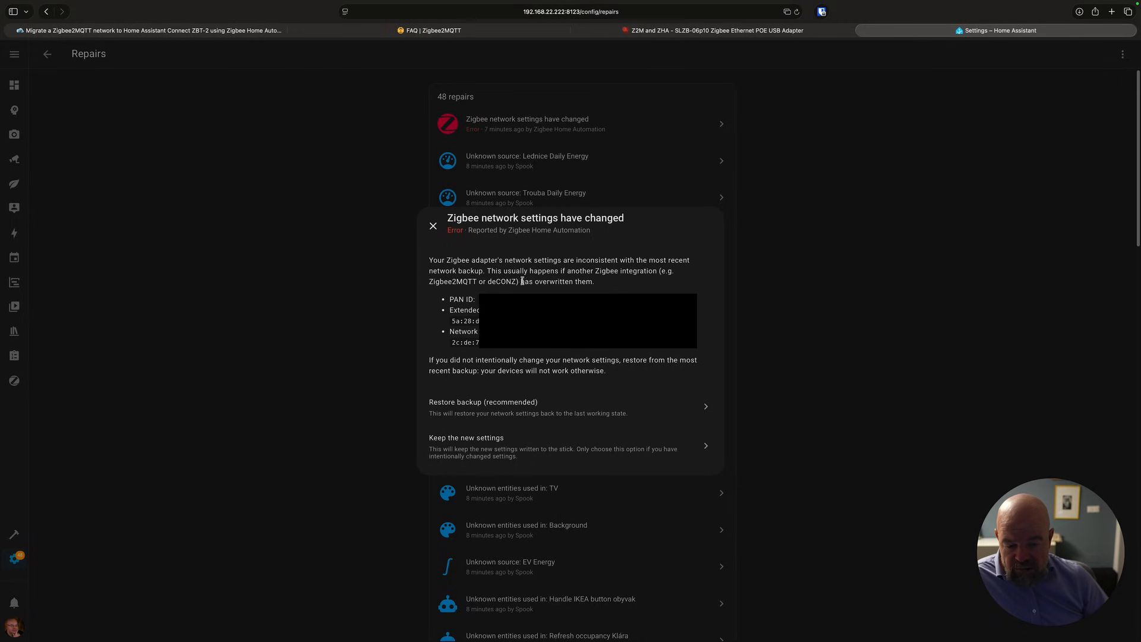
click(433, 225)
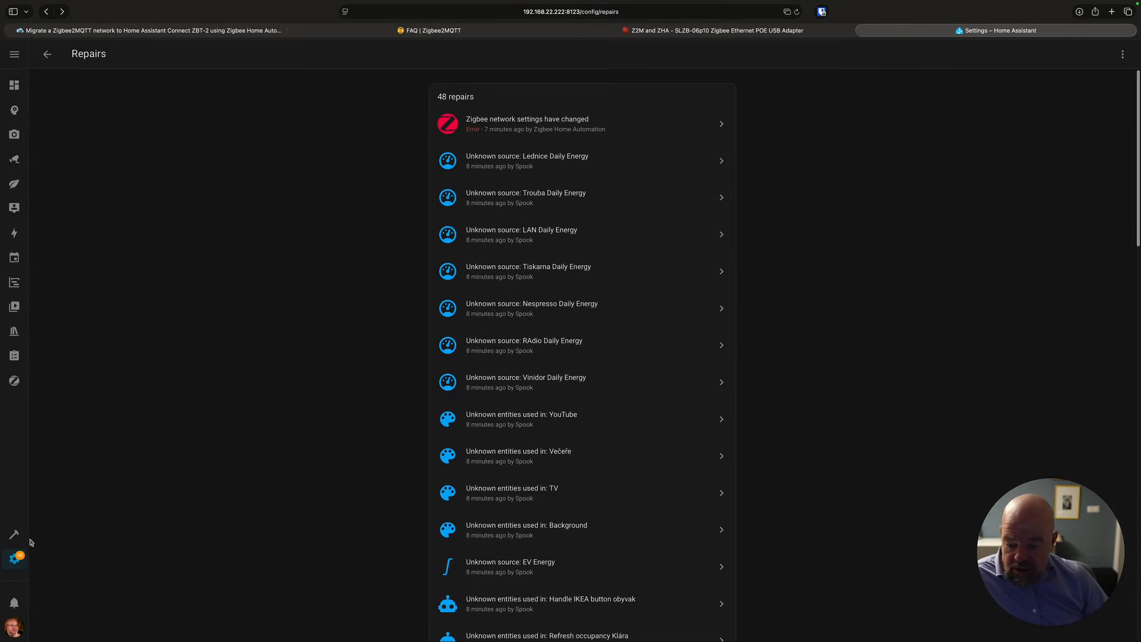
Check the Zigbee2MQTT add-on's log and info pages.
click(19, 563)
click(498, 399)
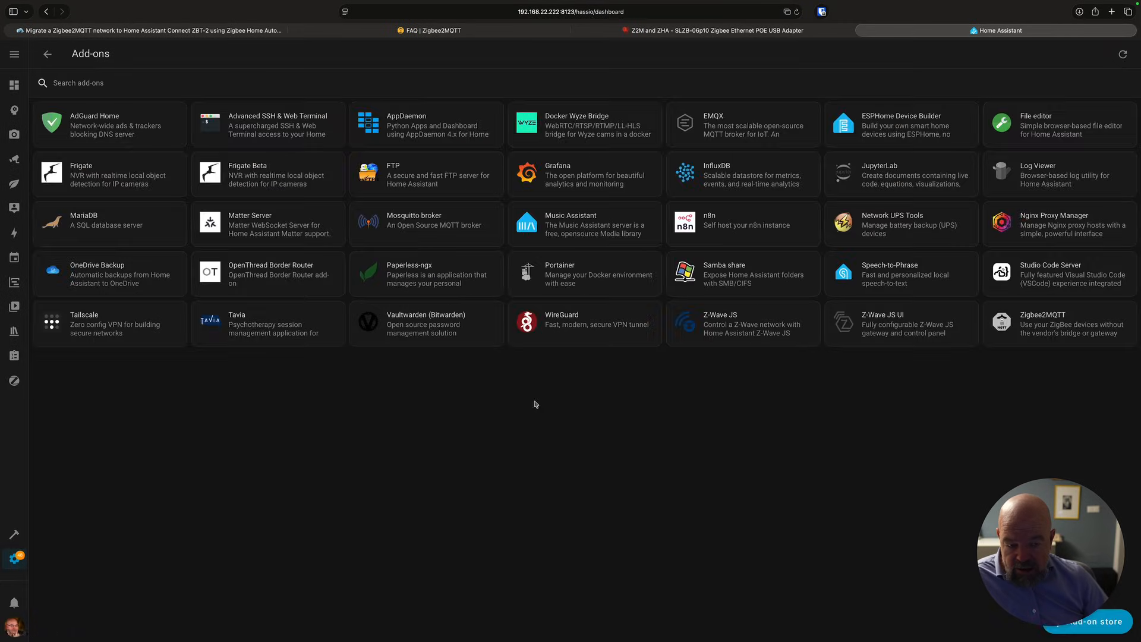
click(1030, 326)
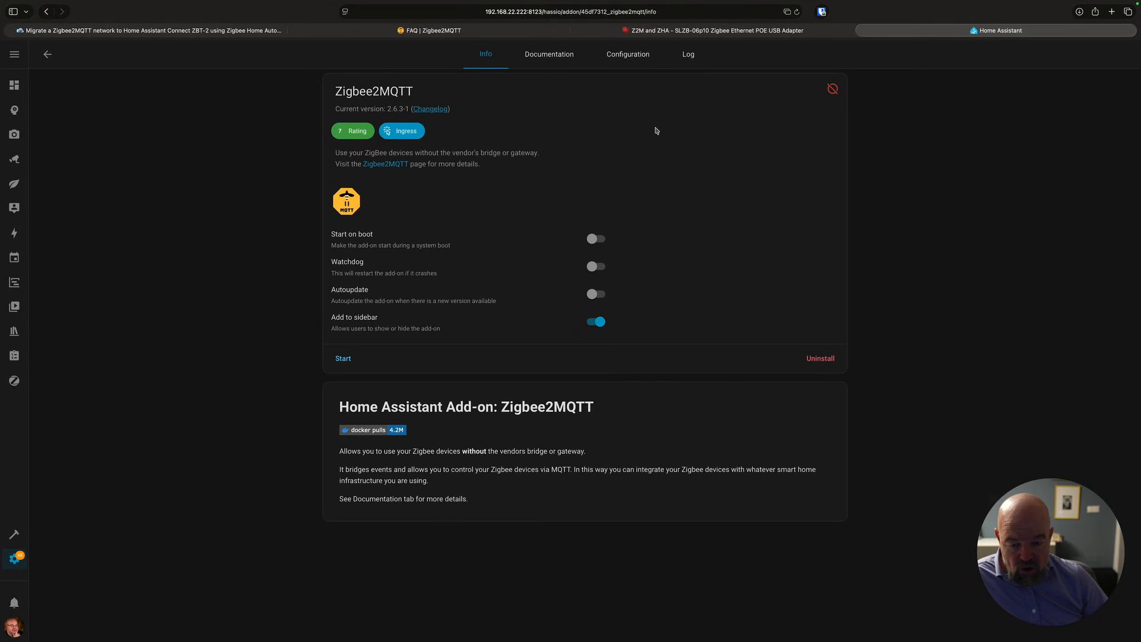
click(688, 54)
click(487, 54)
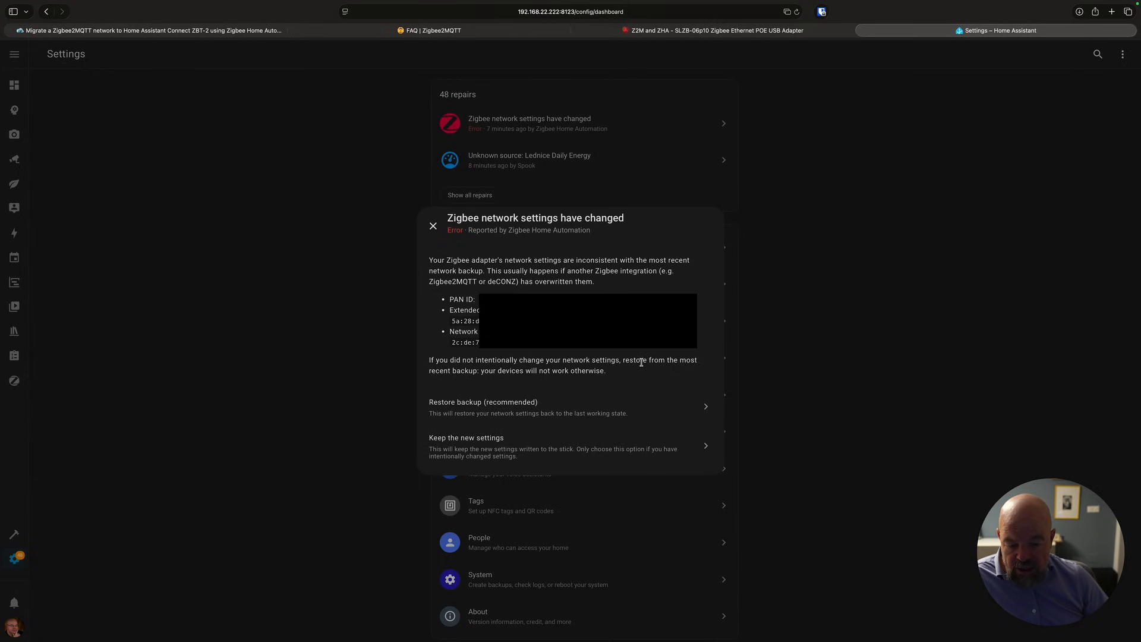
Resolve the Zigbee network settings repair with Restore backup (recommended).
click(525, 409)
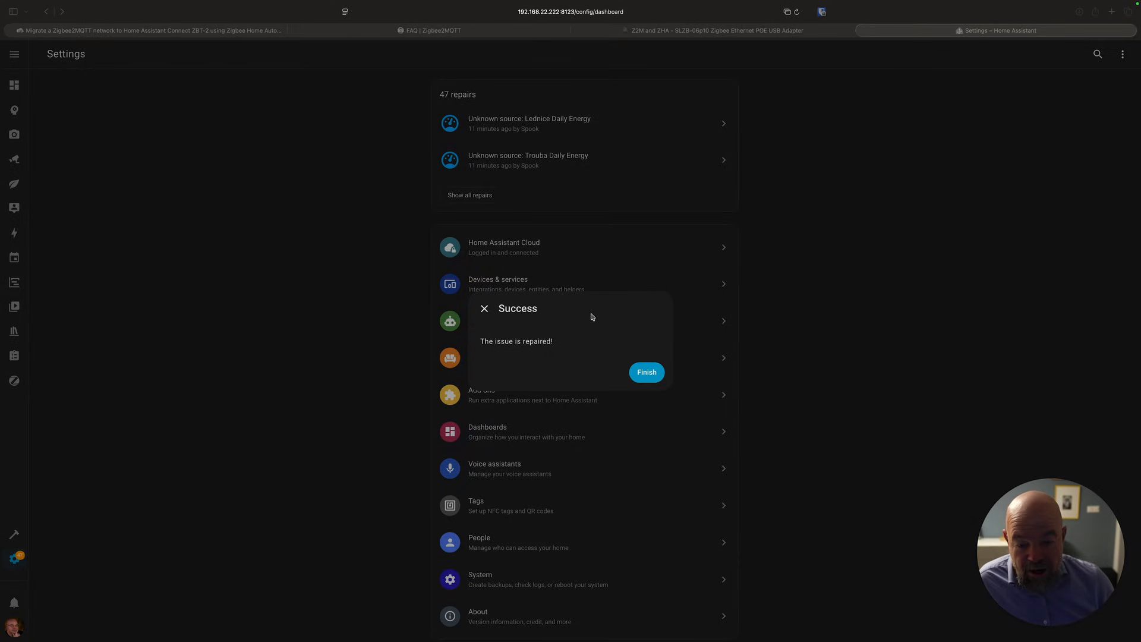
click(652, 379)
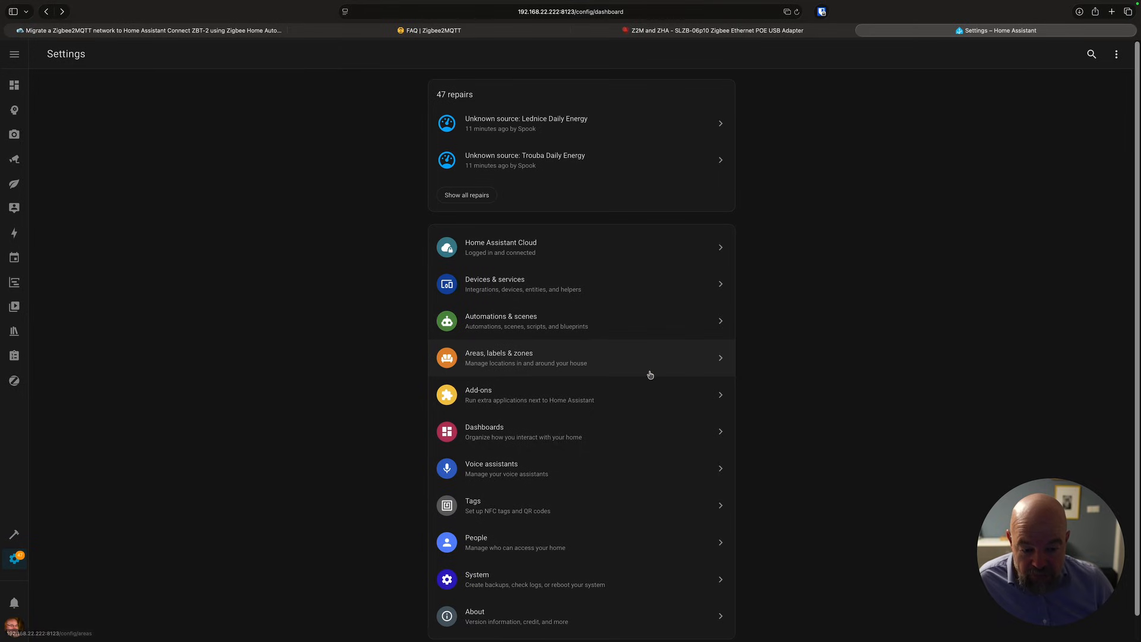
Browse the migrated devices in the Zigbee Home Automation integration and open a TS0505A device's page.
click(538, 287)
text(z)
click(320, 198)
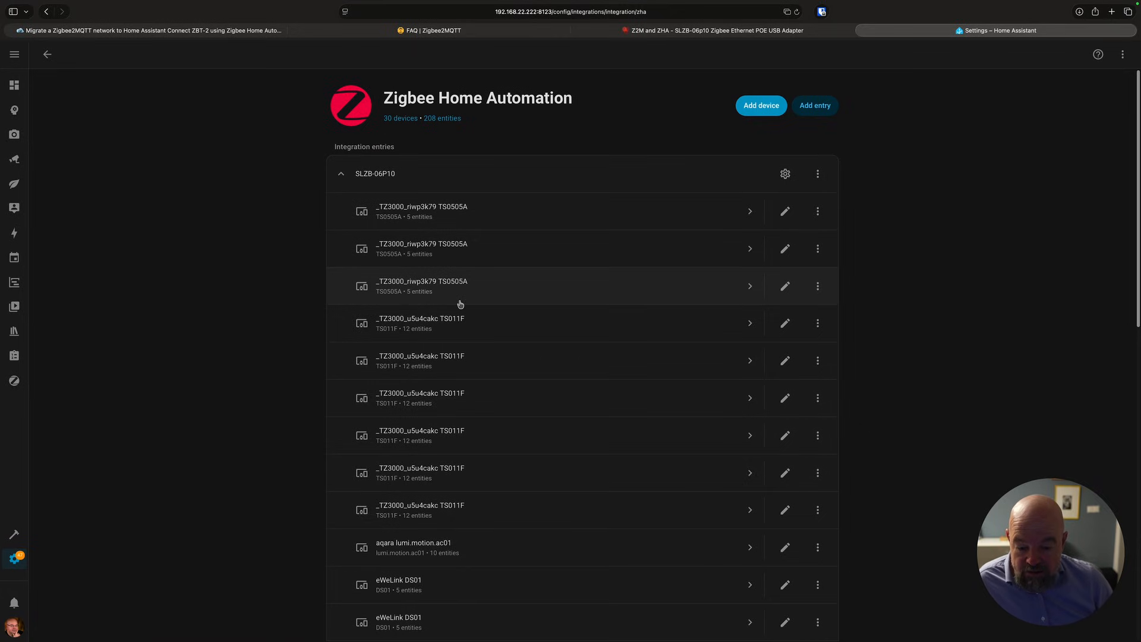
scroll(460, 305, down, 5)
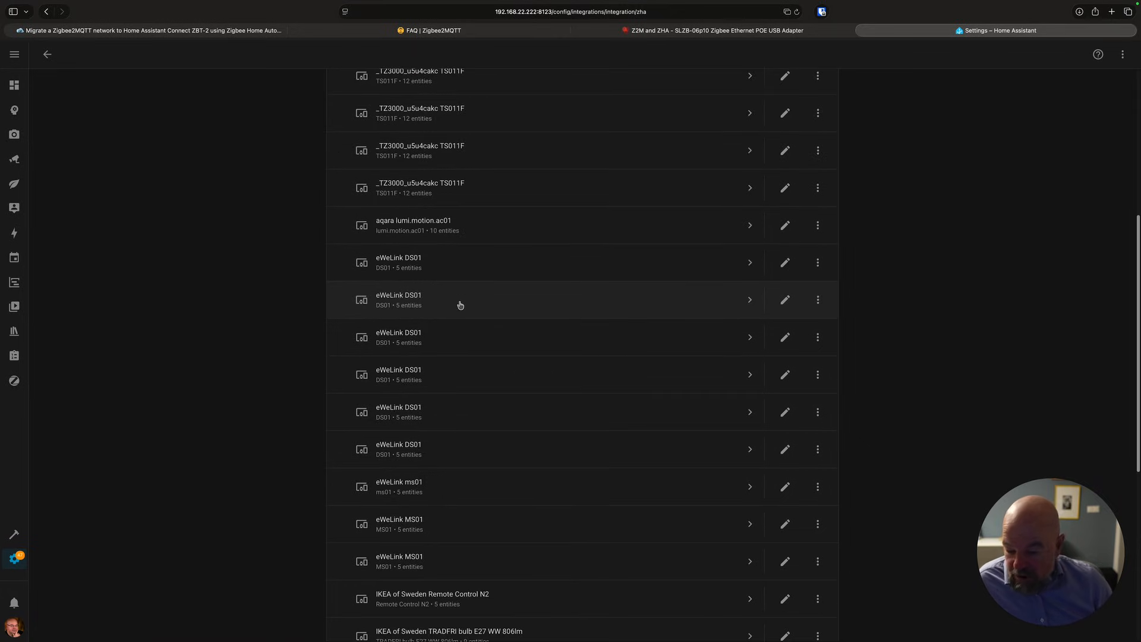
scroll(460, 305, down, 5)
scroll(460, 305, up, 10)
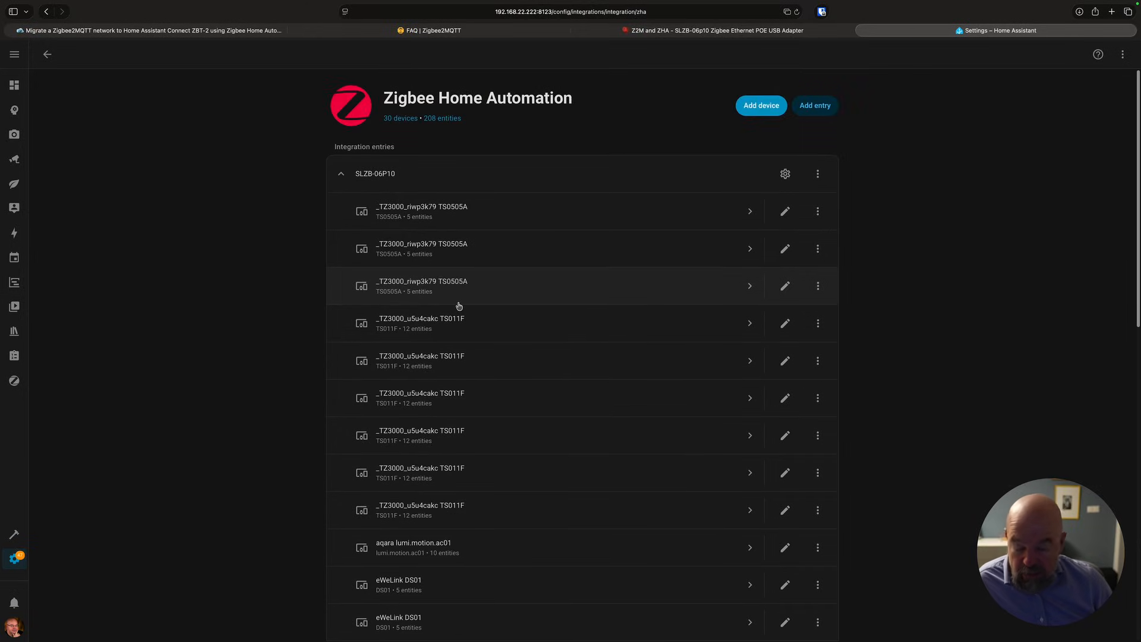
click(455, 257)
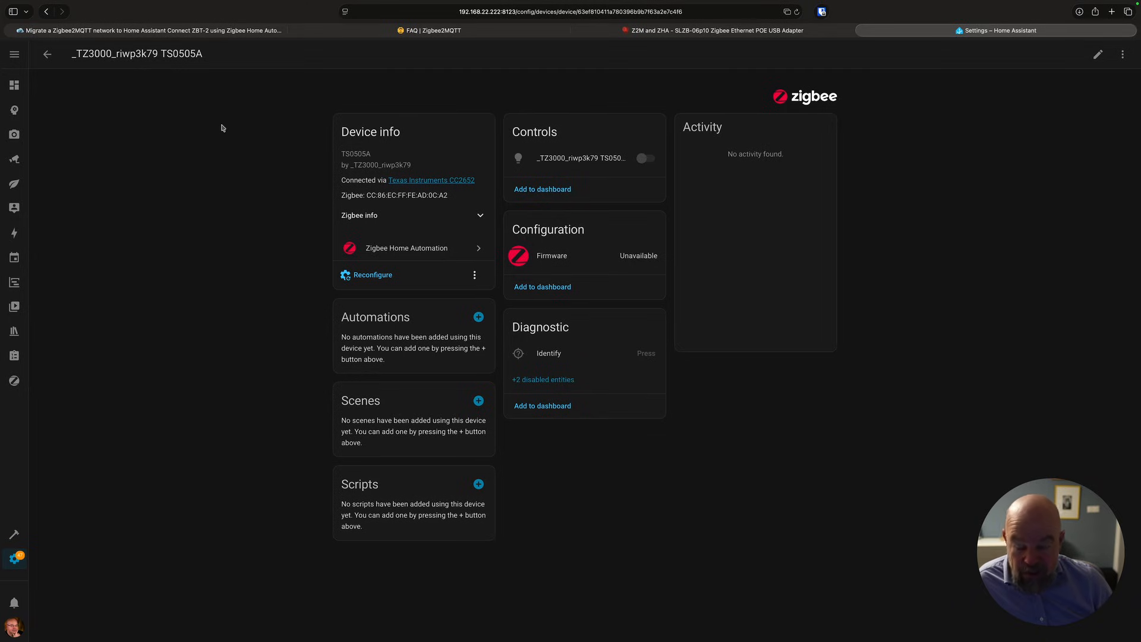
click(48, 55)
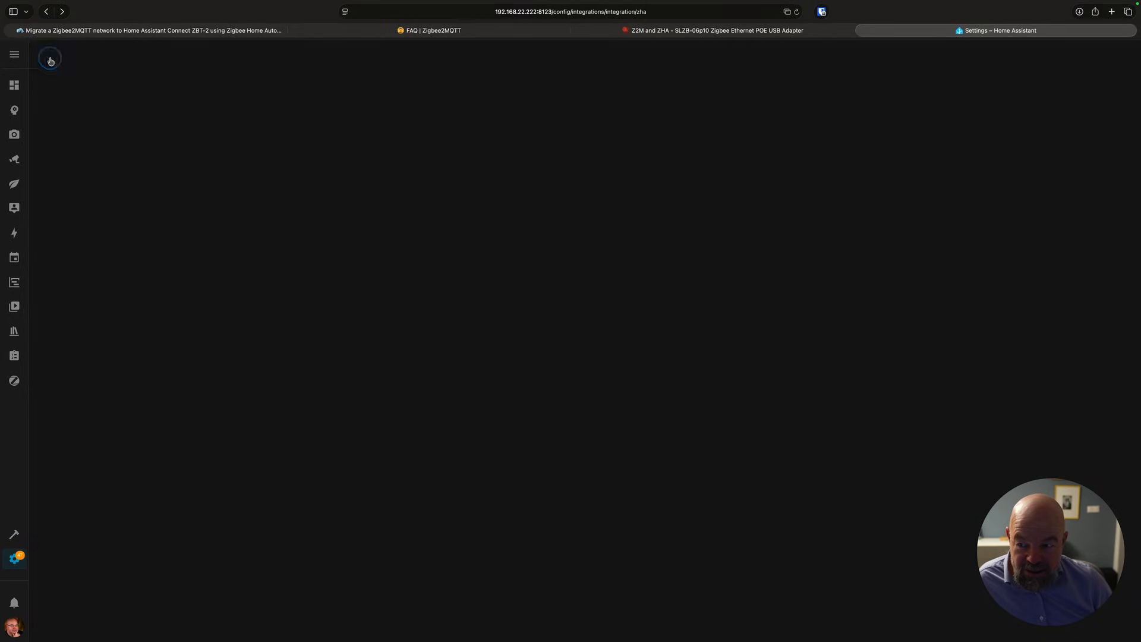
scroll(501, 258, up, 3)
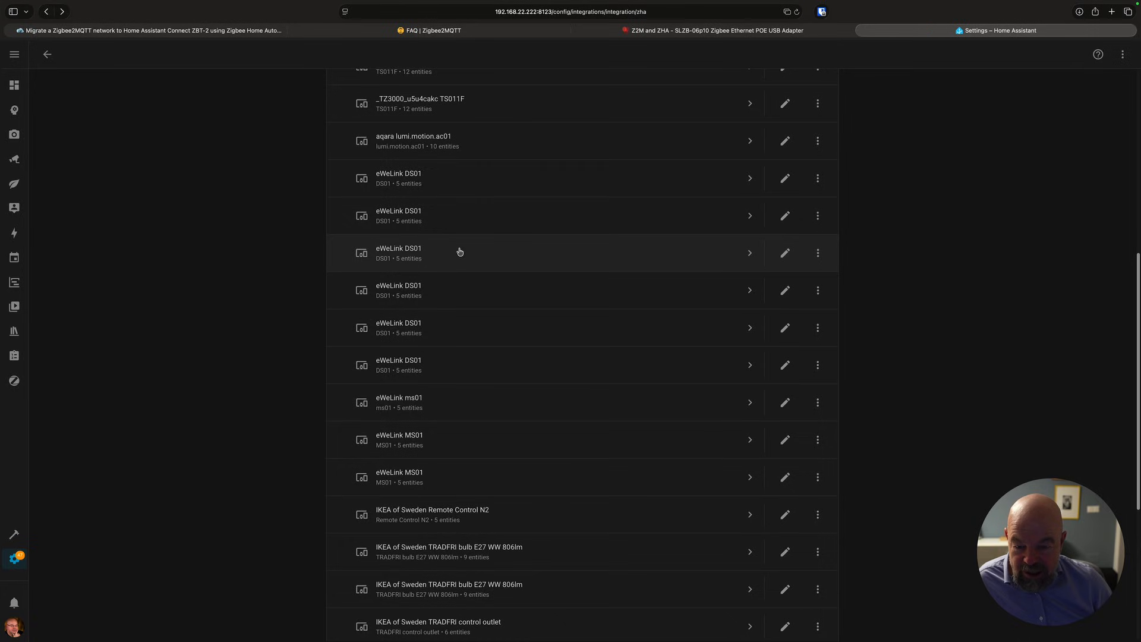
scroll(487, 461, up, 9)
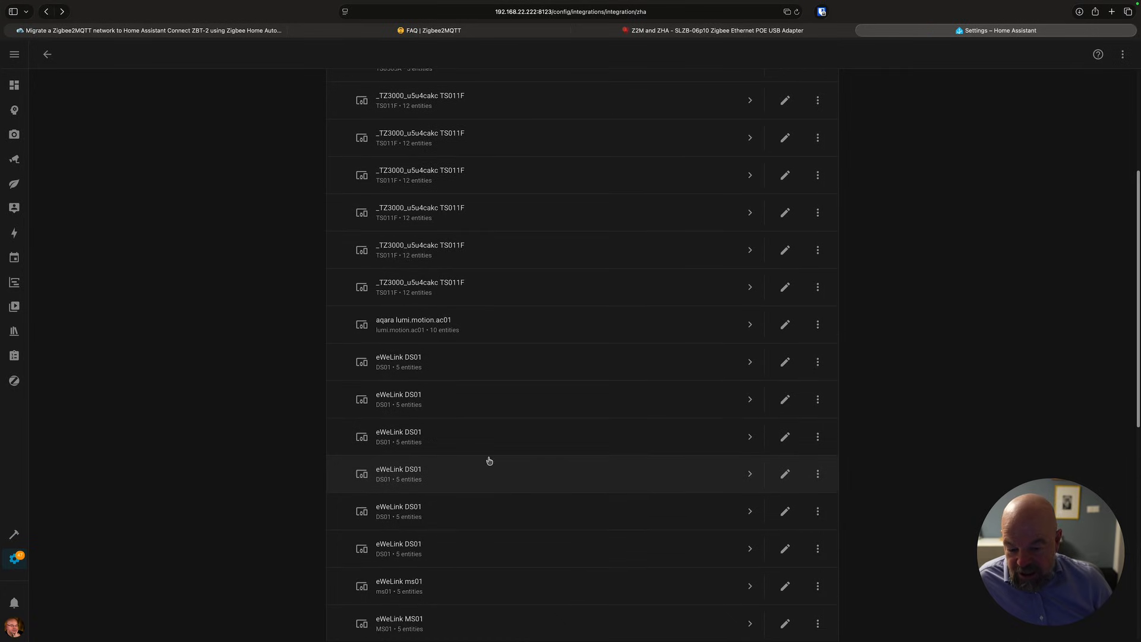
scroll(488, 461, up, 2)
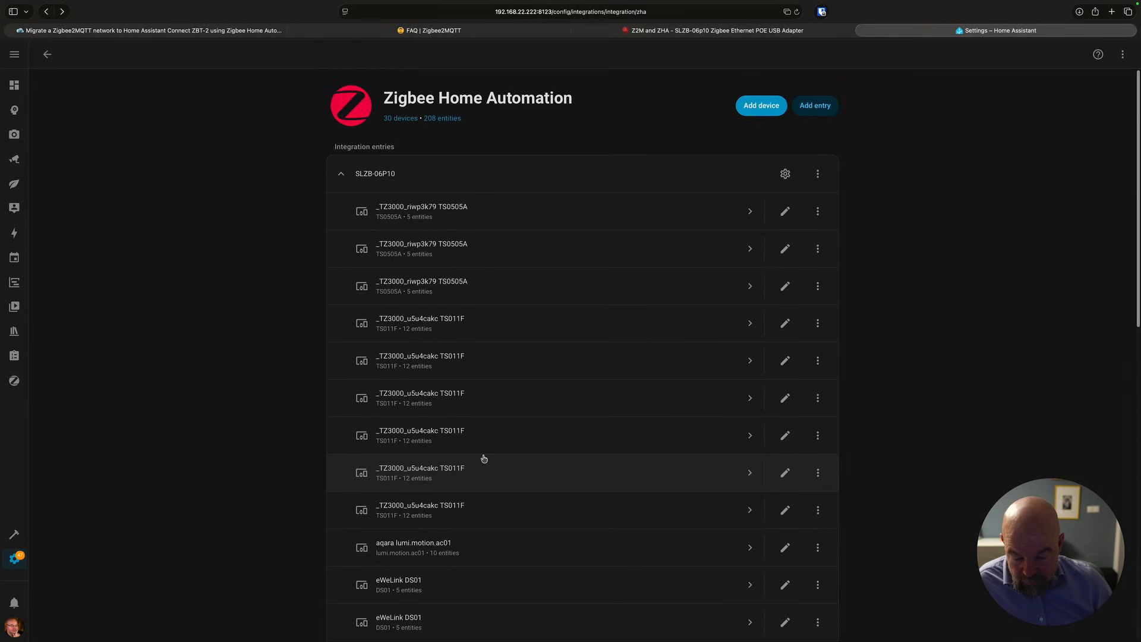
click(465, 246)
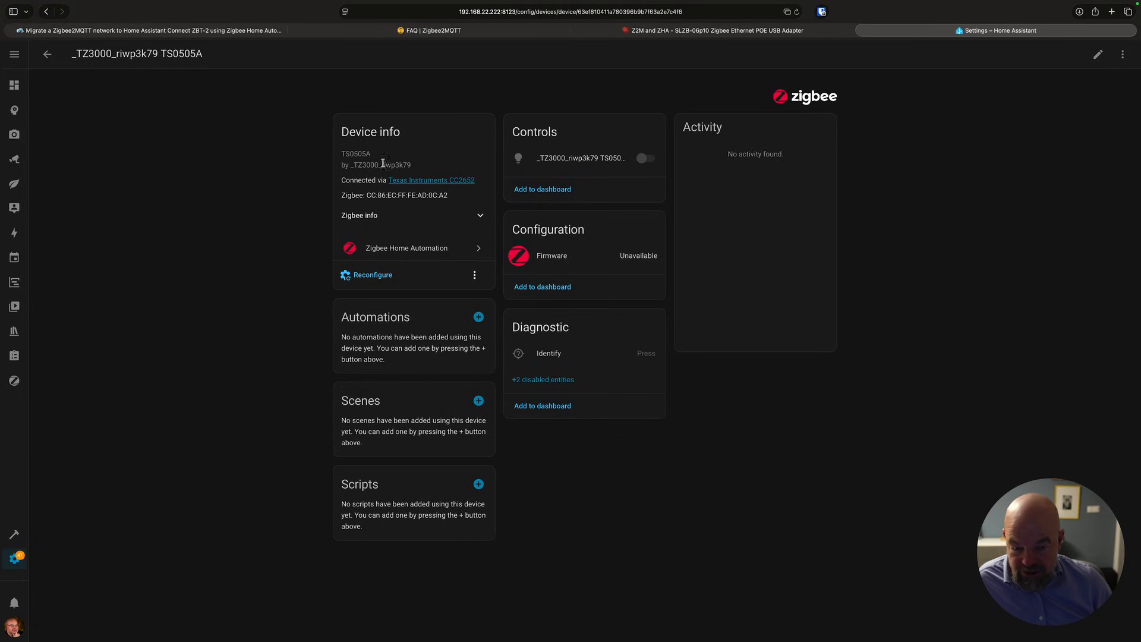
click(47, 54)
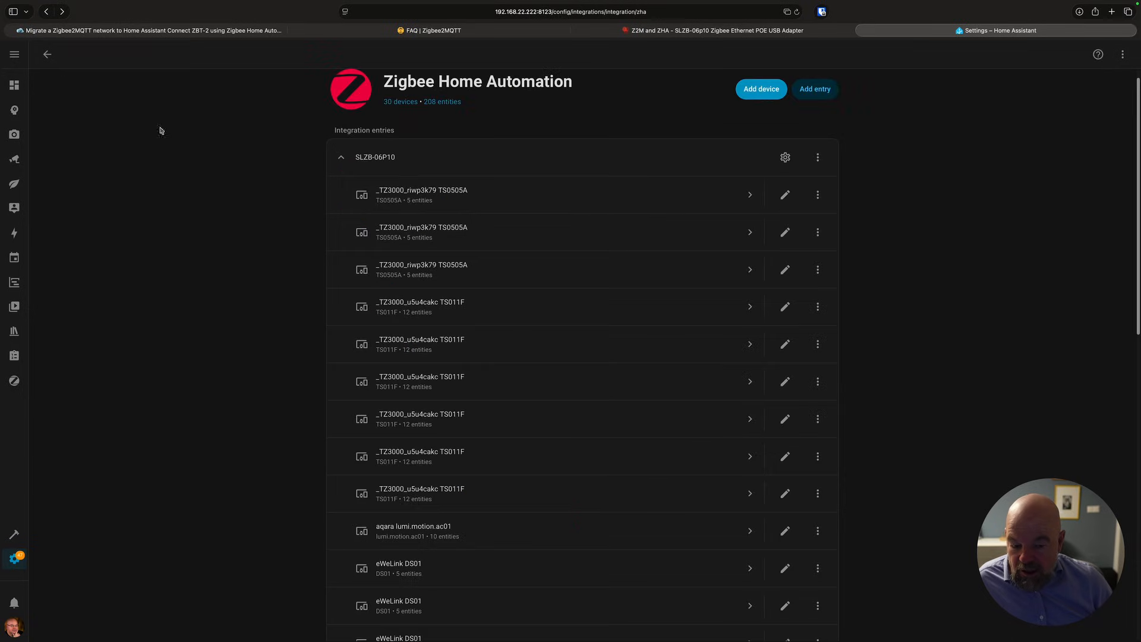
Review the remaining repairs list.
click(14, 558)
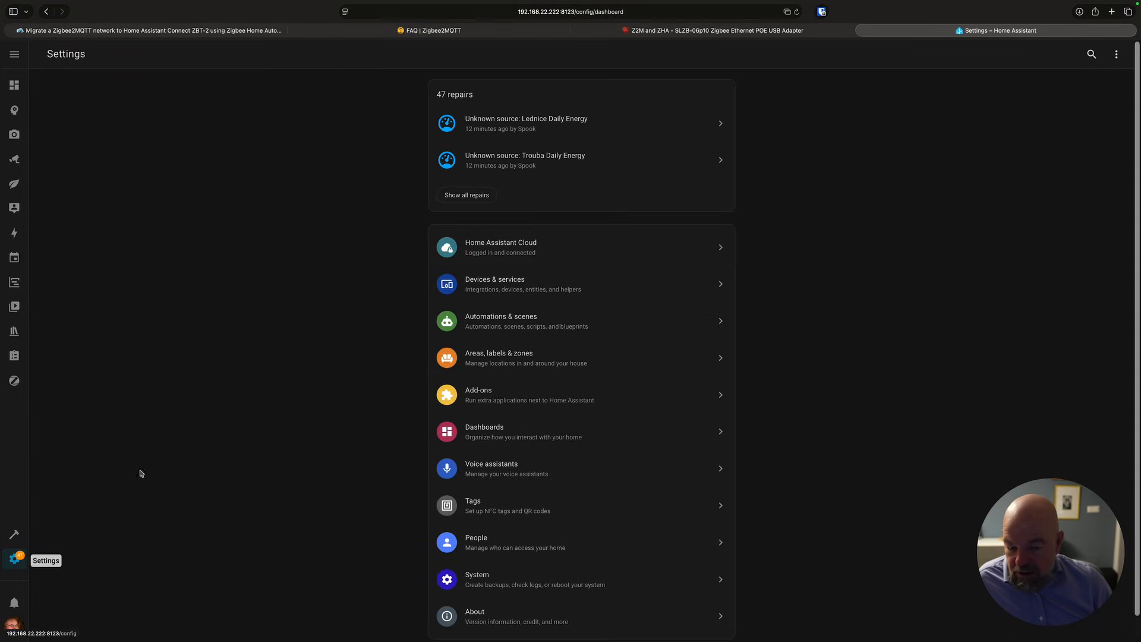
click(458, 202)
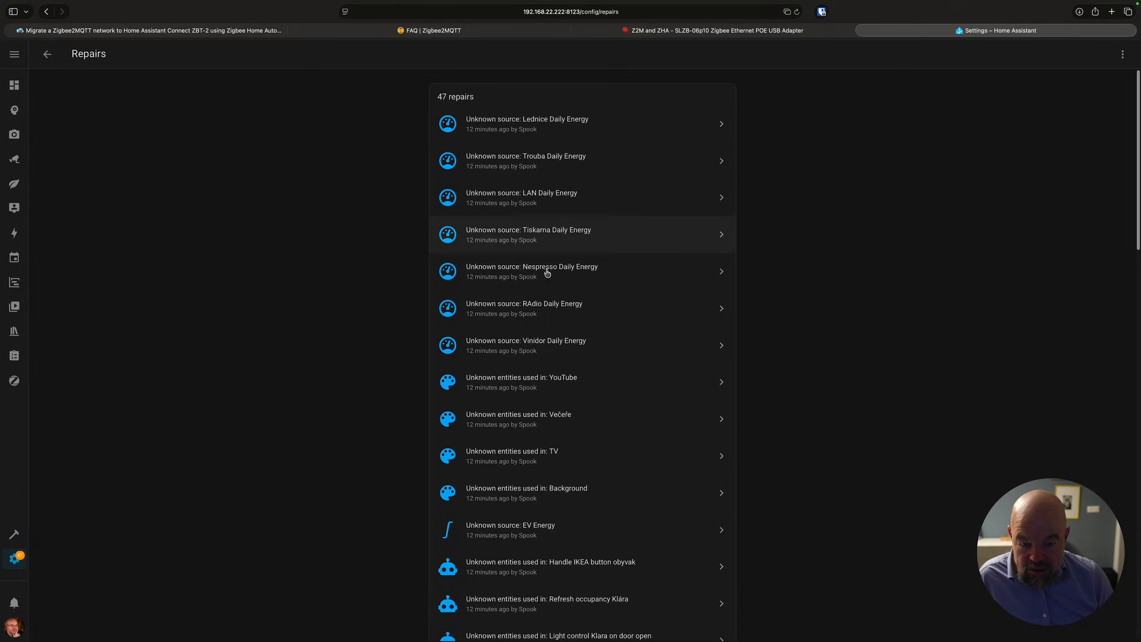
Open the Zigbee Home Automation configuration and view the network visualization.
click(14, 558)
click(510, 287)
scroll(713, 437, down, 10)
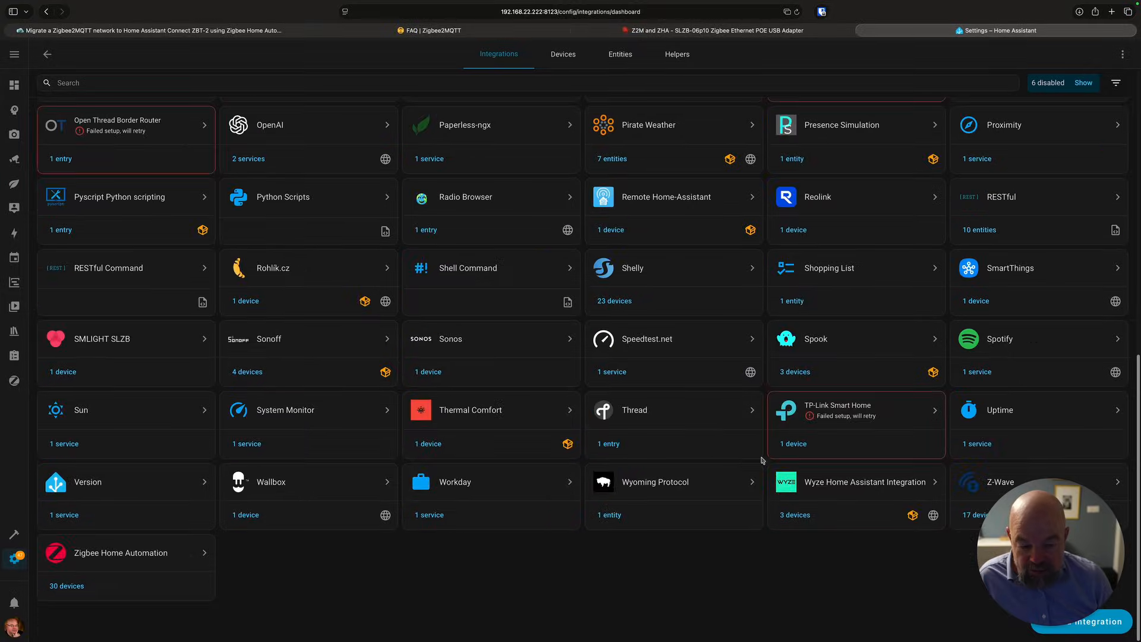
click(171, 555)
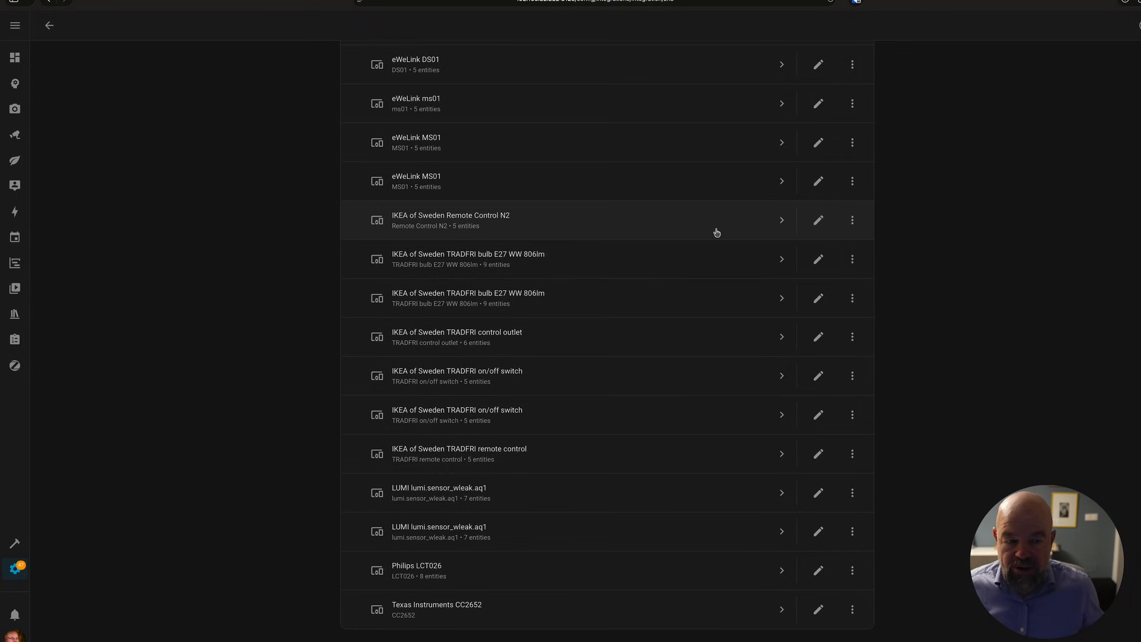
scroll(715, 244, up, 9)
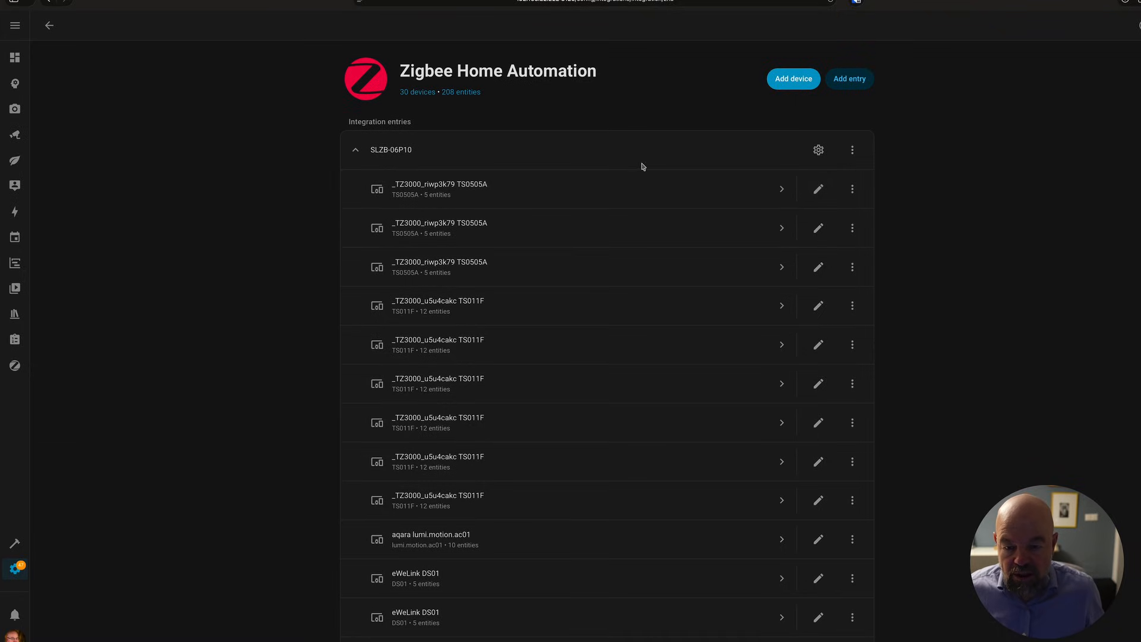
click(819, 150)
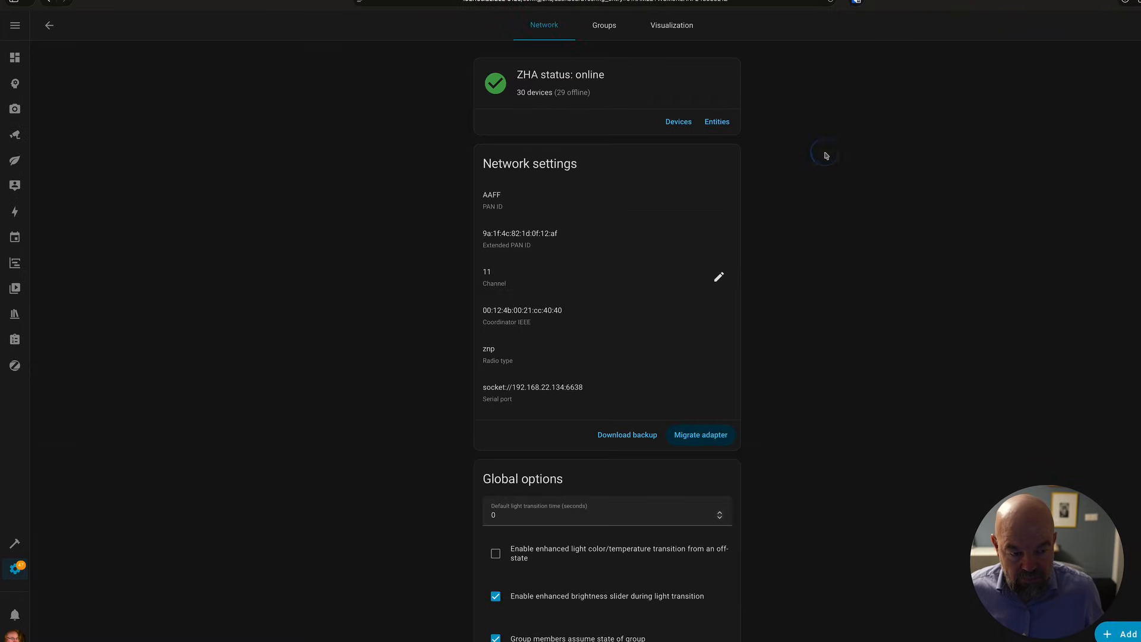
click(683, 33)
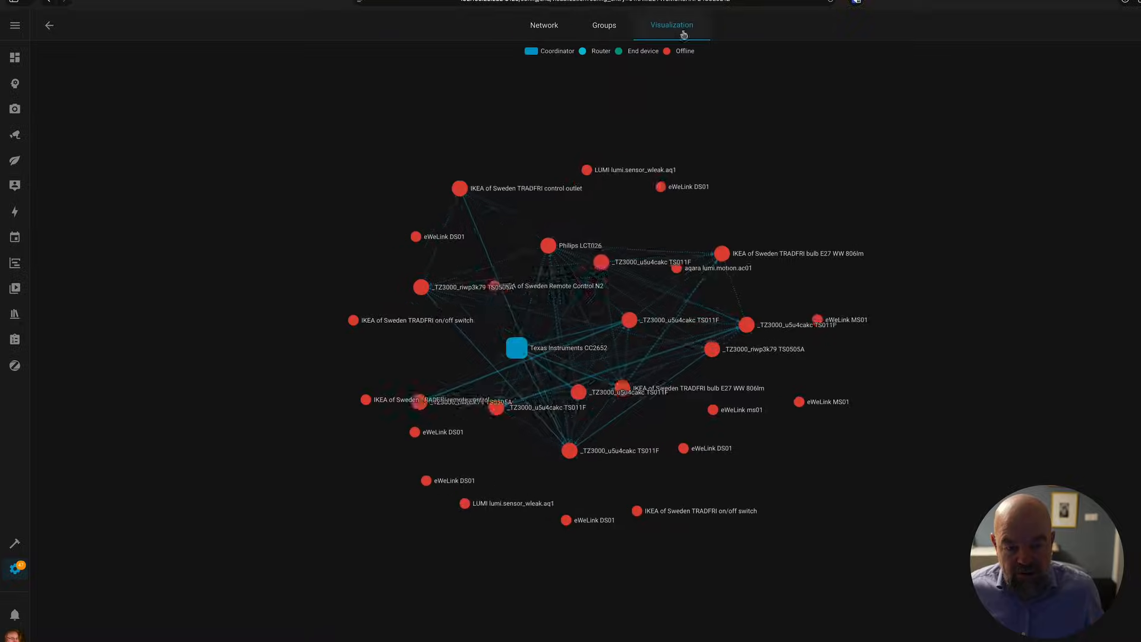
mouse_move(523, 352)
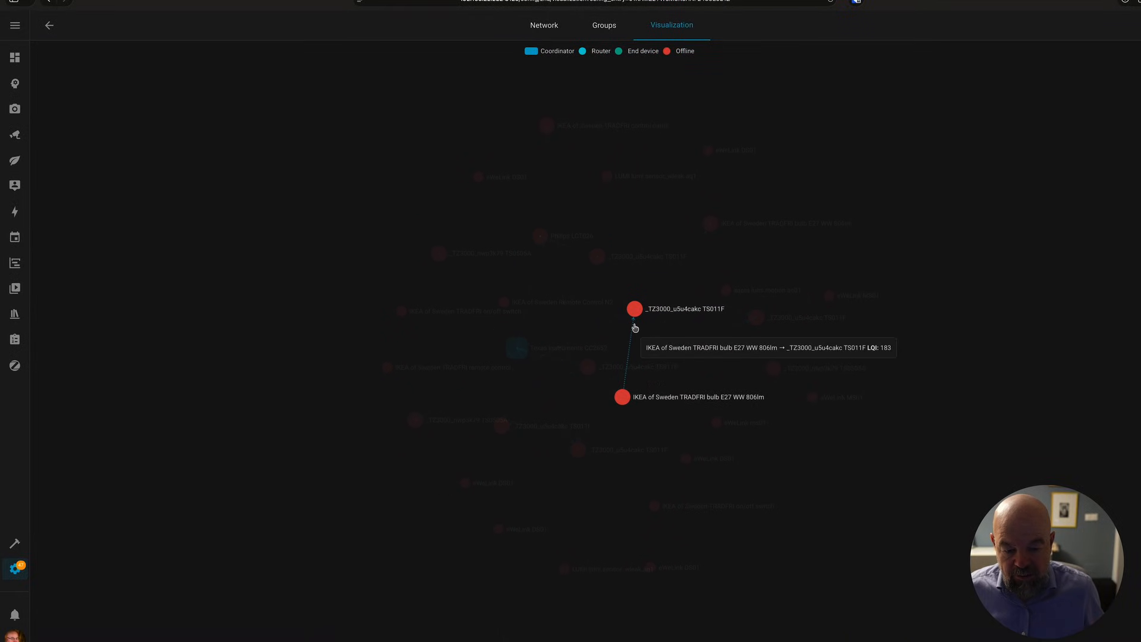
Browse the Zigbee Home Automation device list and a TS0505A light's device page.
mouse_move(552, 124)
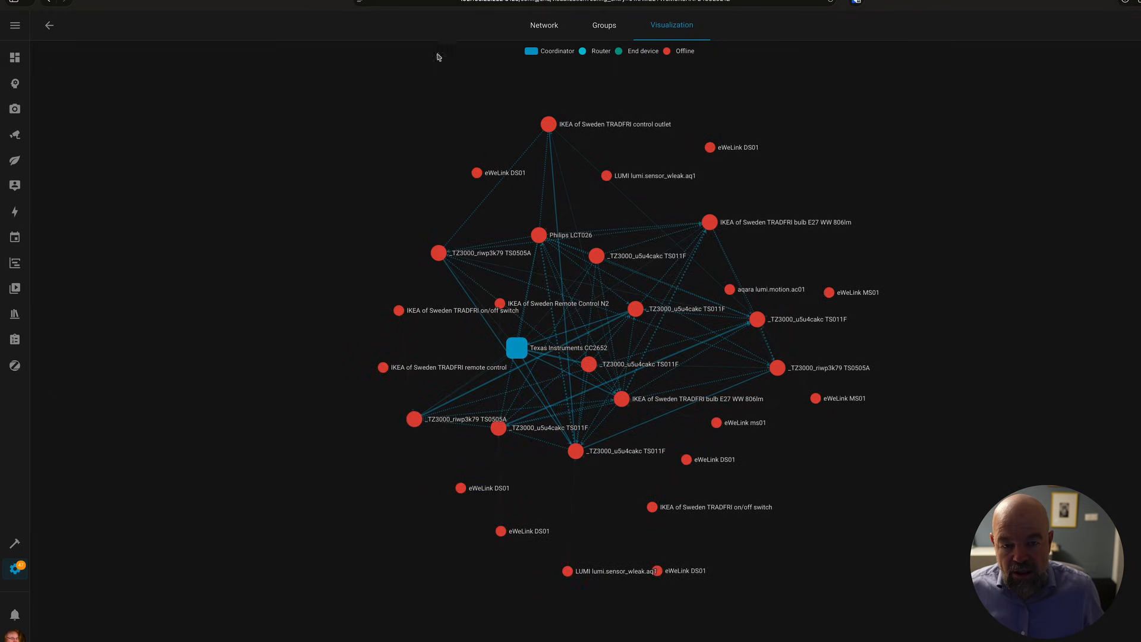
click(47, 32)
click(48, 34)
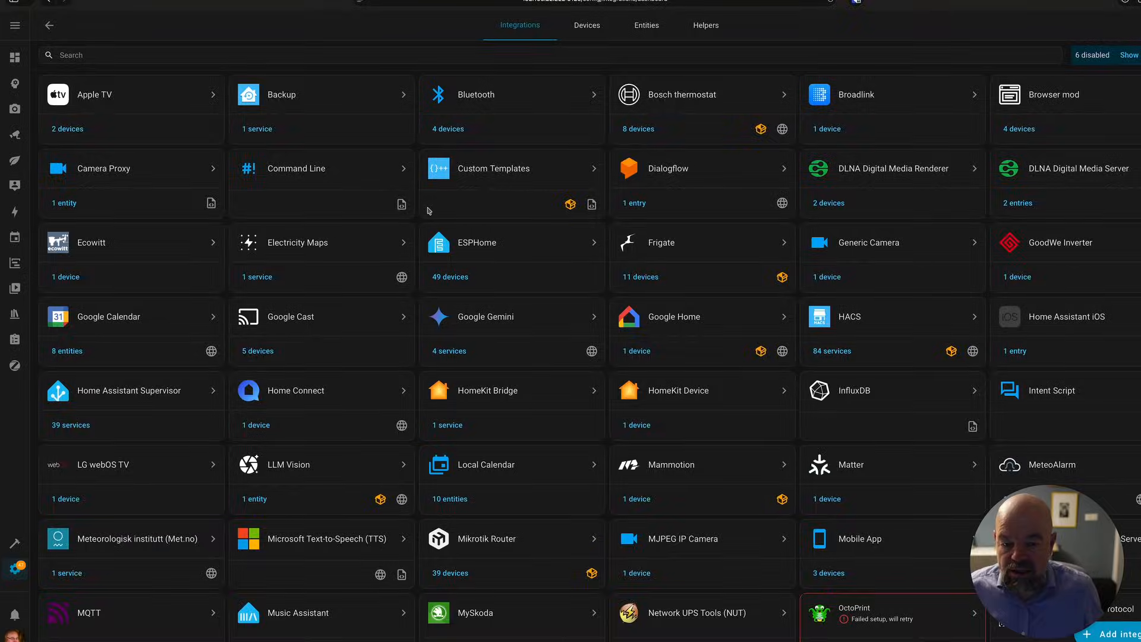
scroll(499, 196, up, 10)
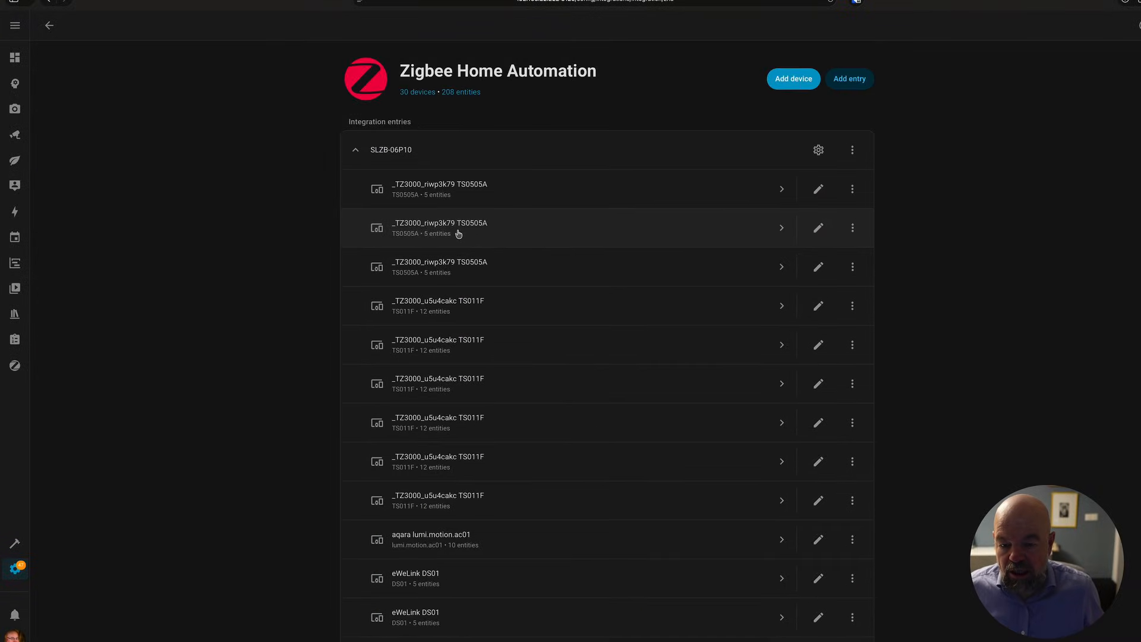
click(491, 229)
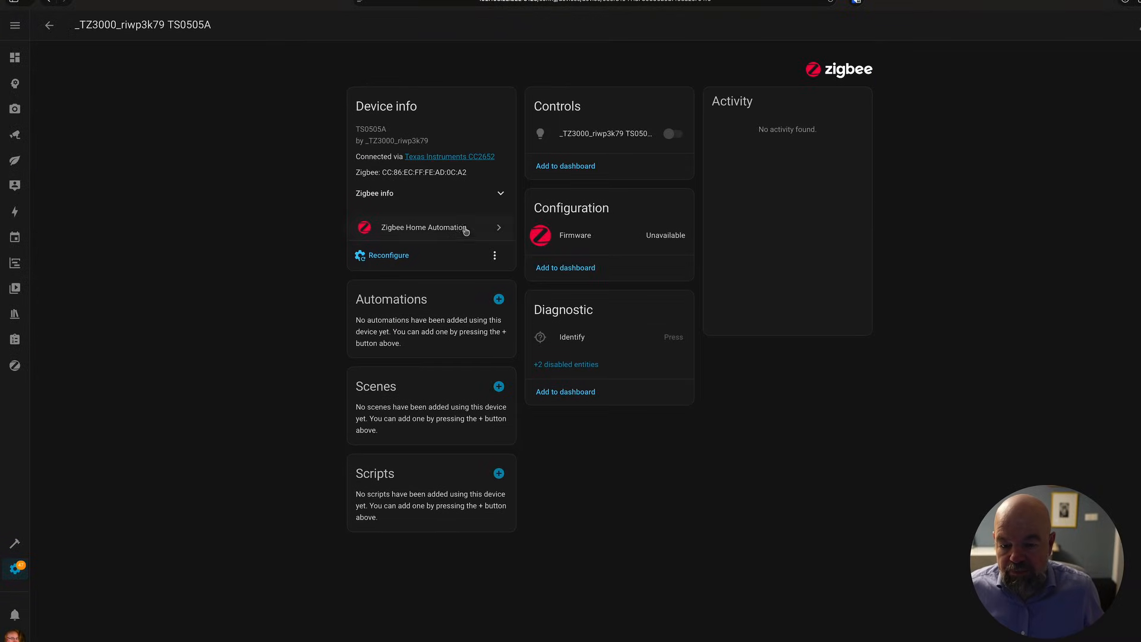
click(610, 137)
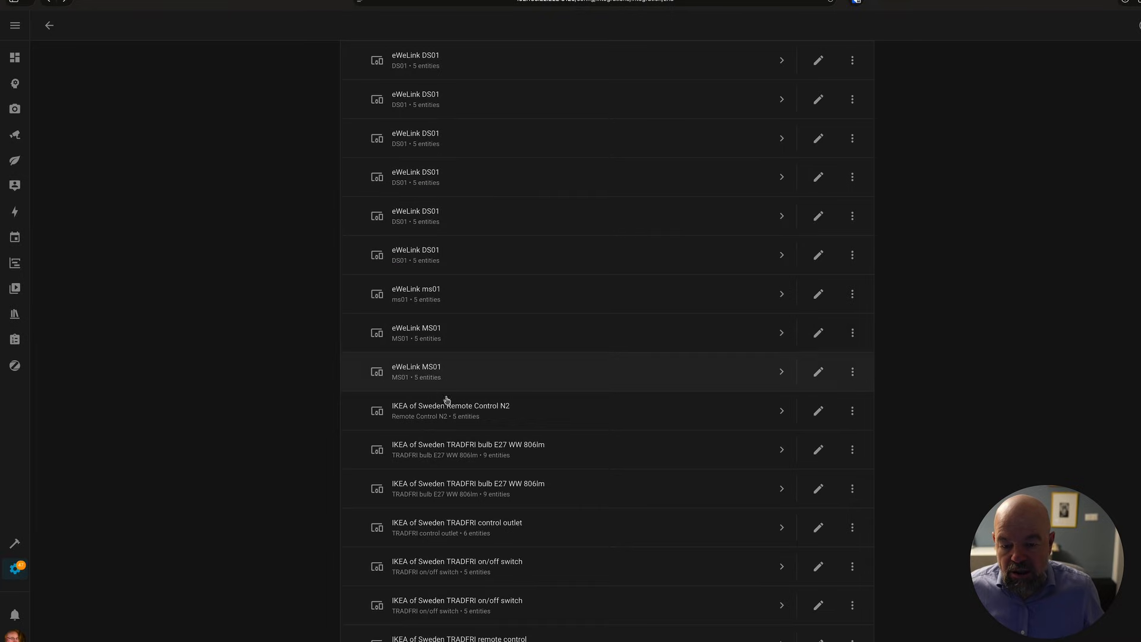
click(447, 404)
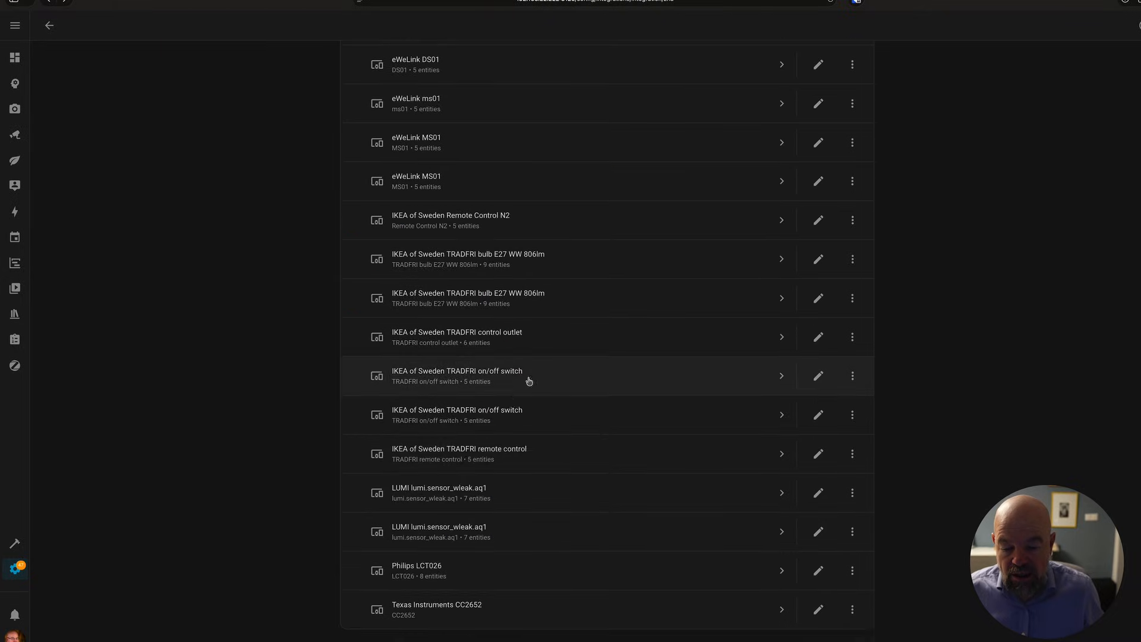
click(474, 451)
click(49, 25)
scroll(356, 223, down, 2)
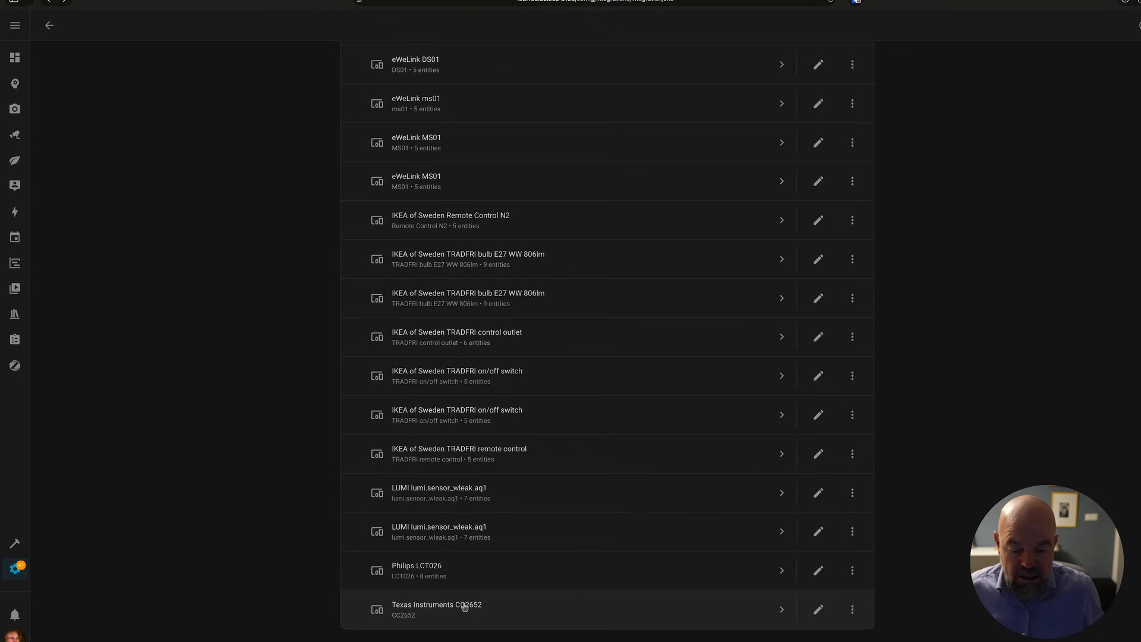
scroll(480, 553, up, 10)
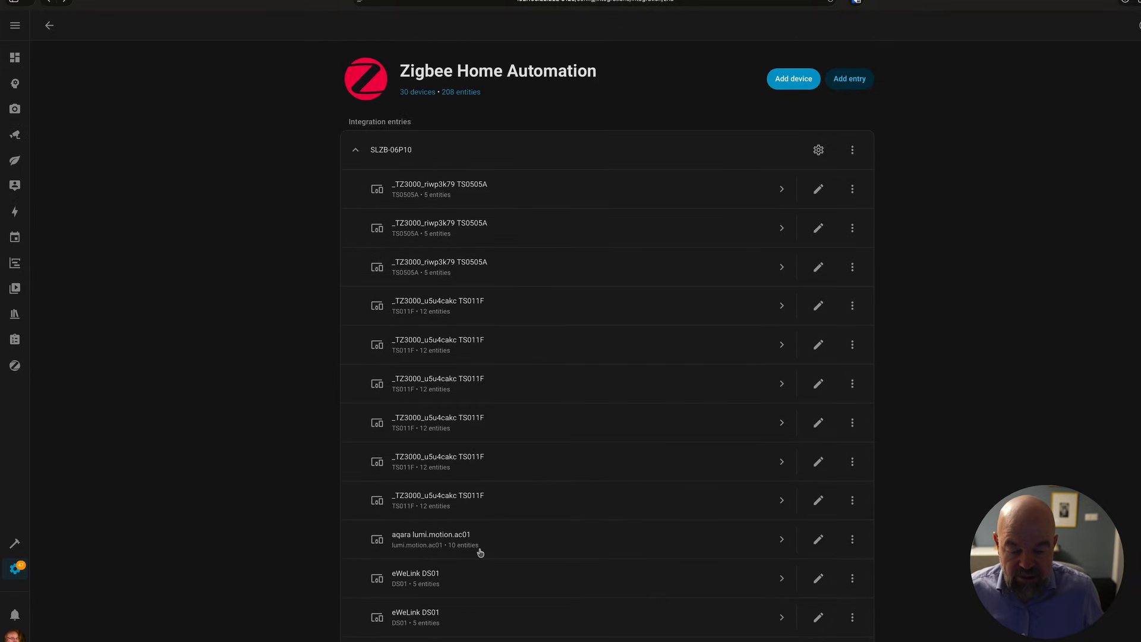
click(49, 25)
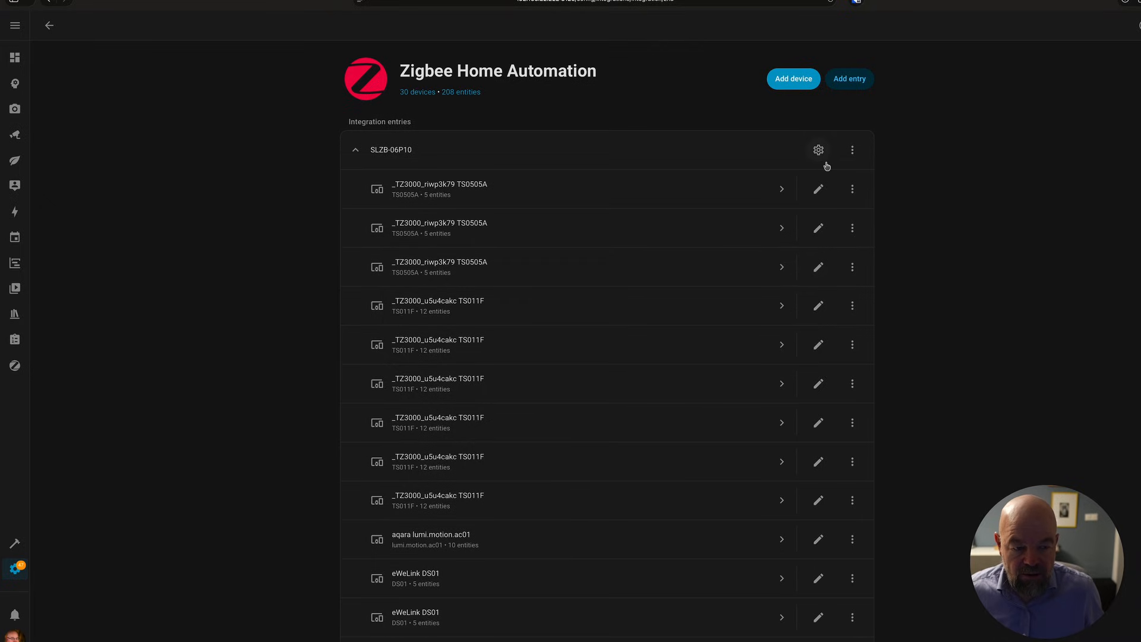
Delete the SLZB-06P10 entry from the Zigbee Home Automation integration.
click(846, 157)
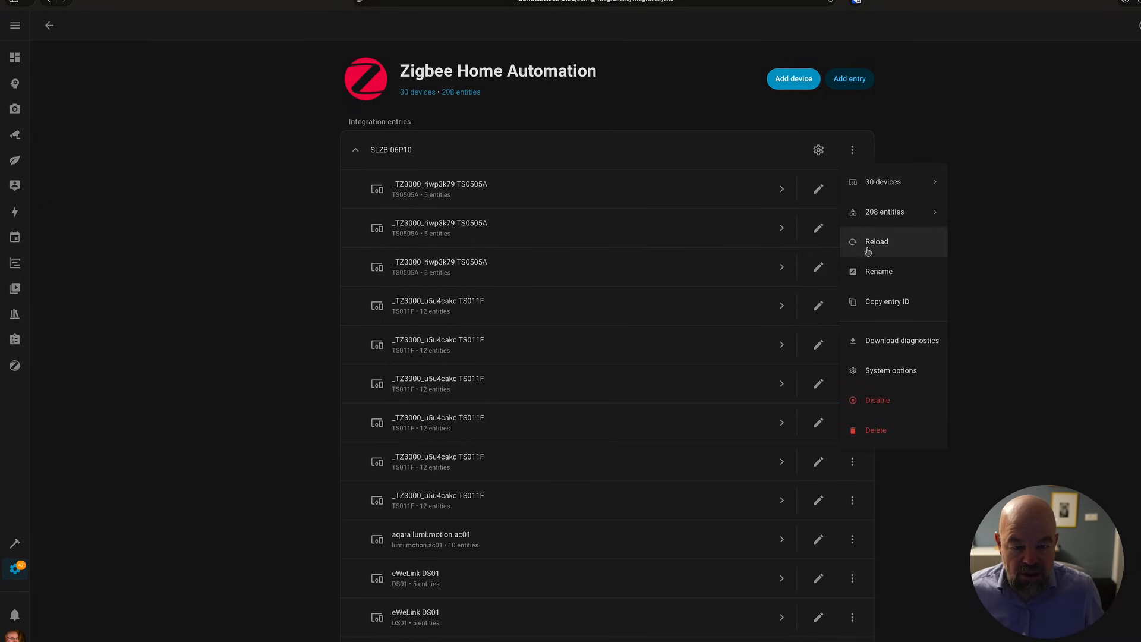
click(889, 432)
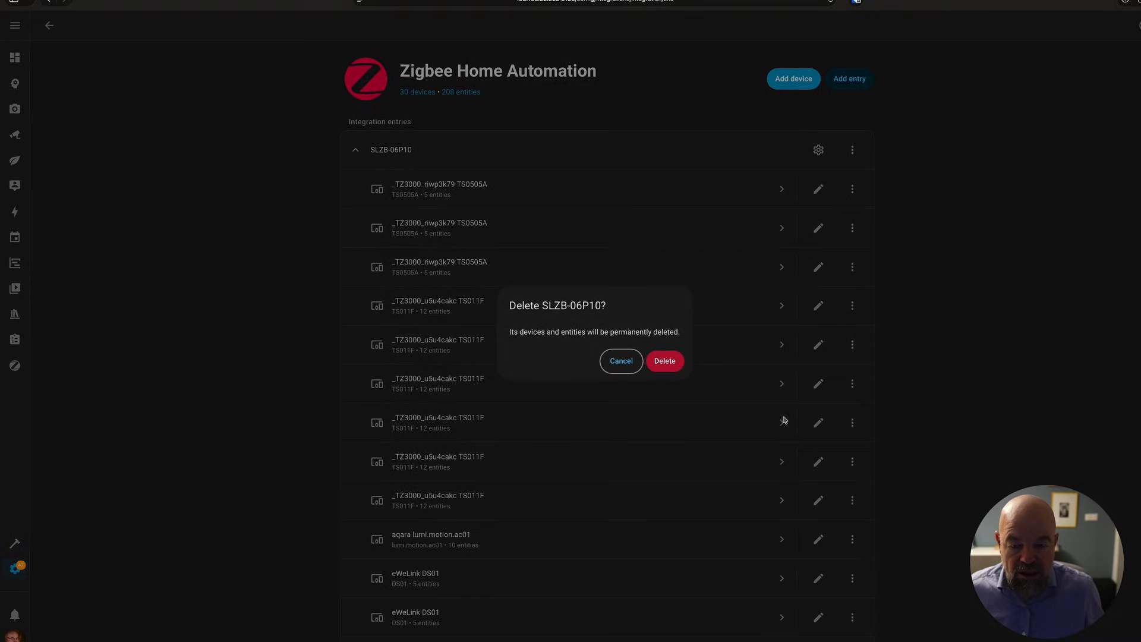
click(678, 367)
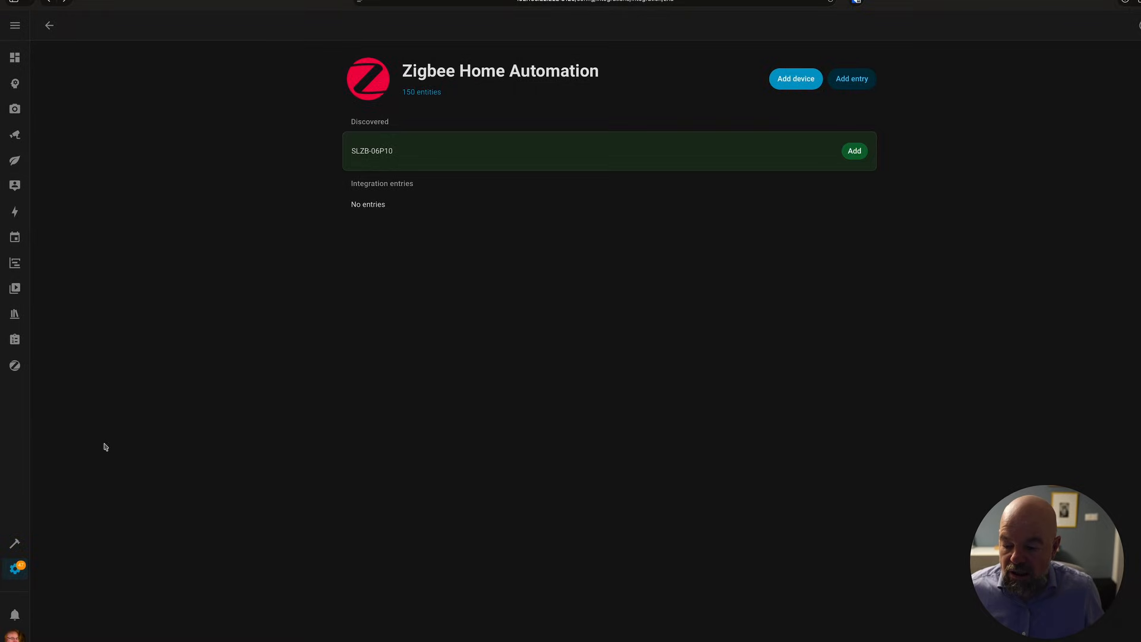
Start the Zigbee2MQTT add-on from the add-ons settings.
click(15, 568)
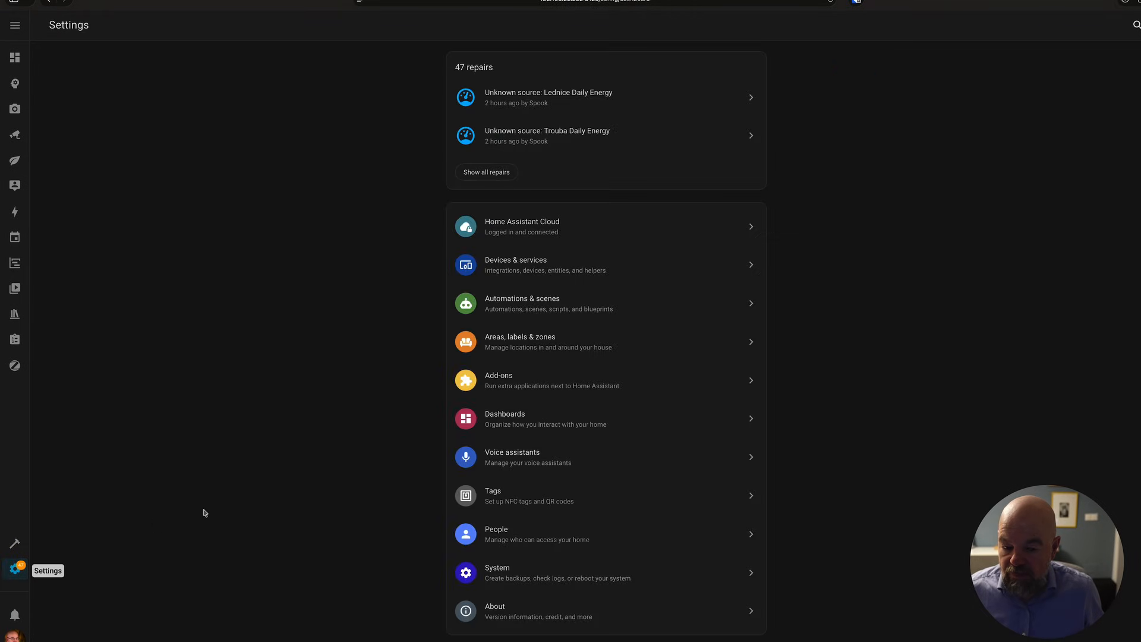
click(486, 397)
click(1059, 317)
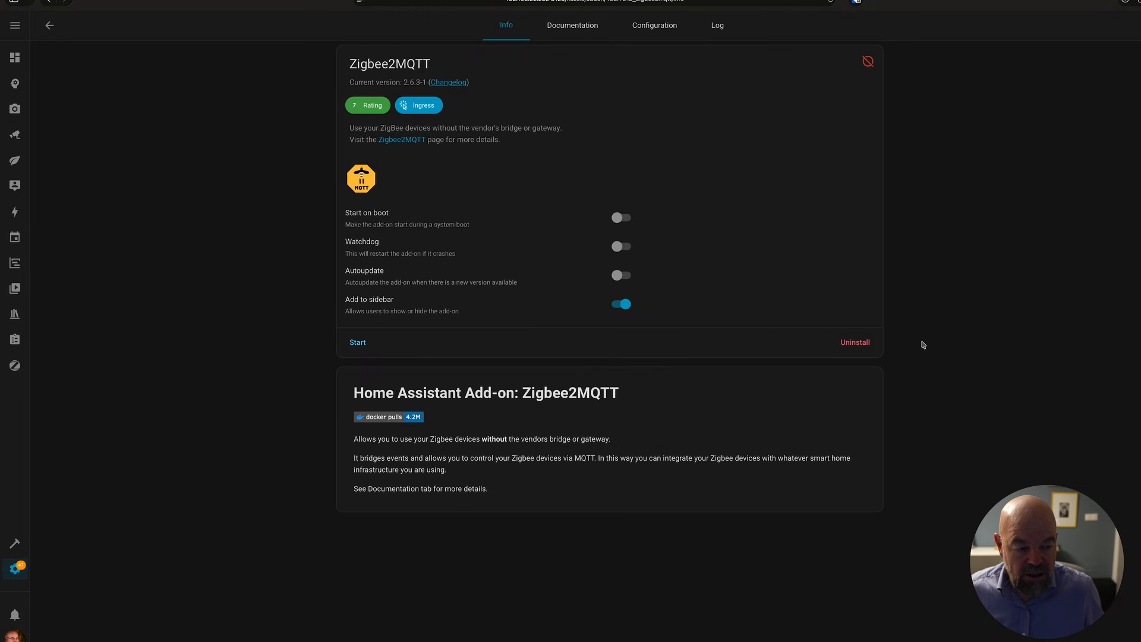
click(361, 344)
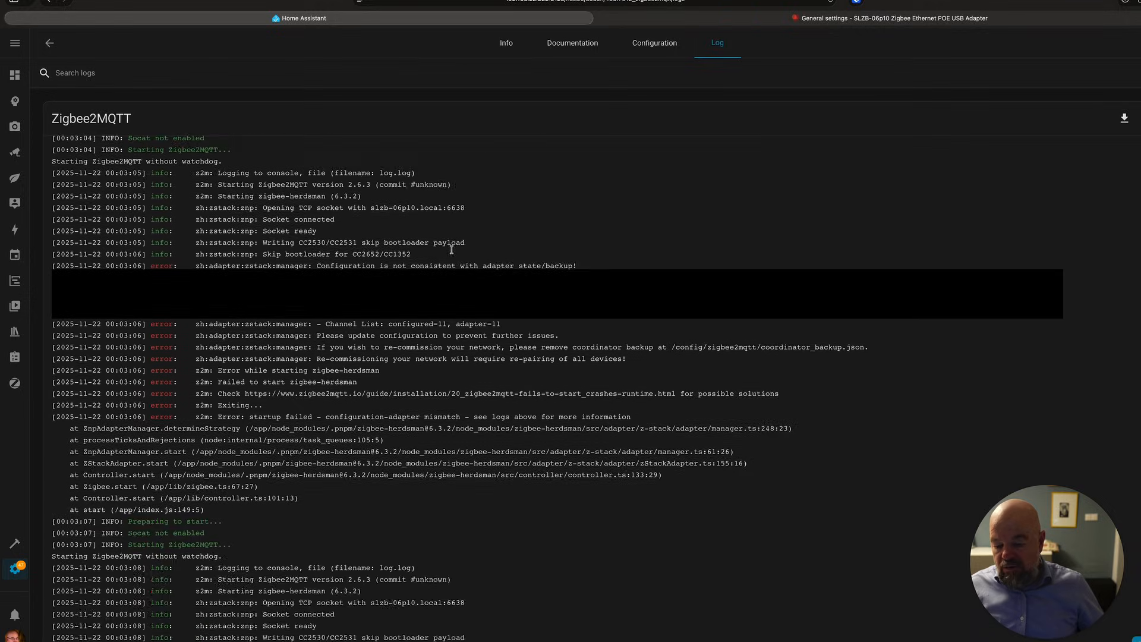
click(815, 19)
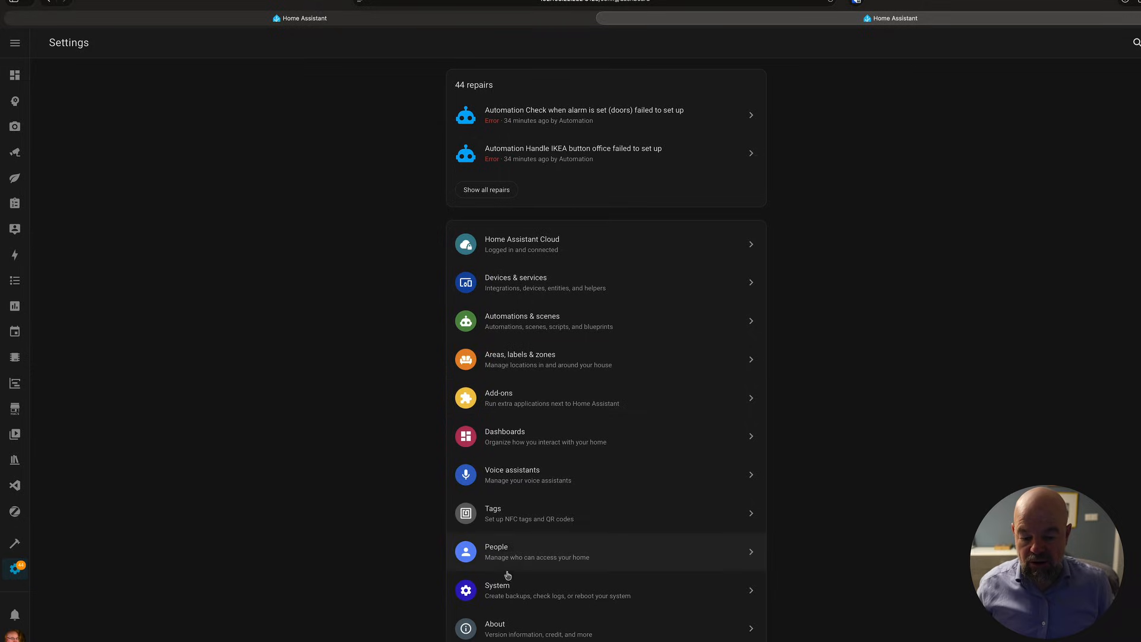
click(507, 577)
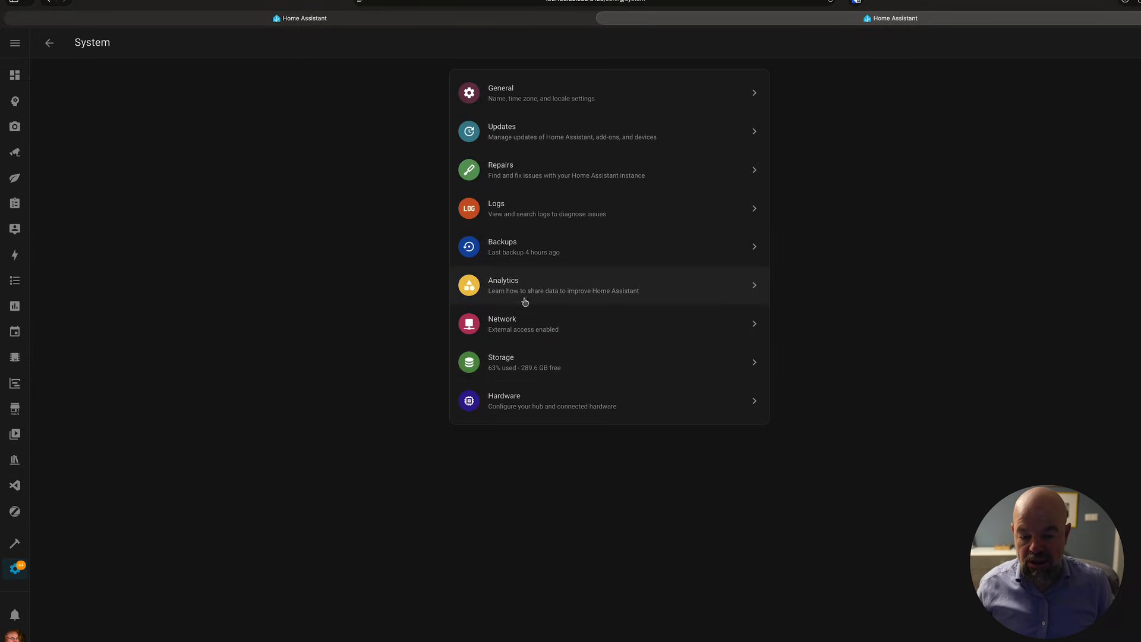
click(523, 256)
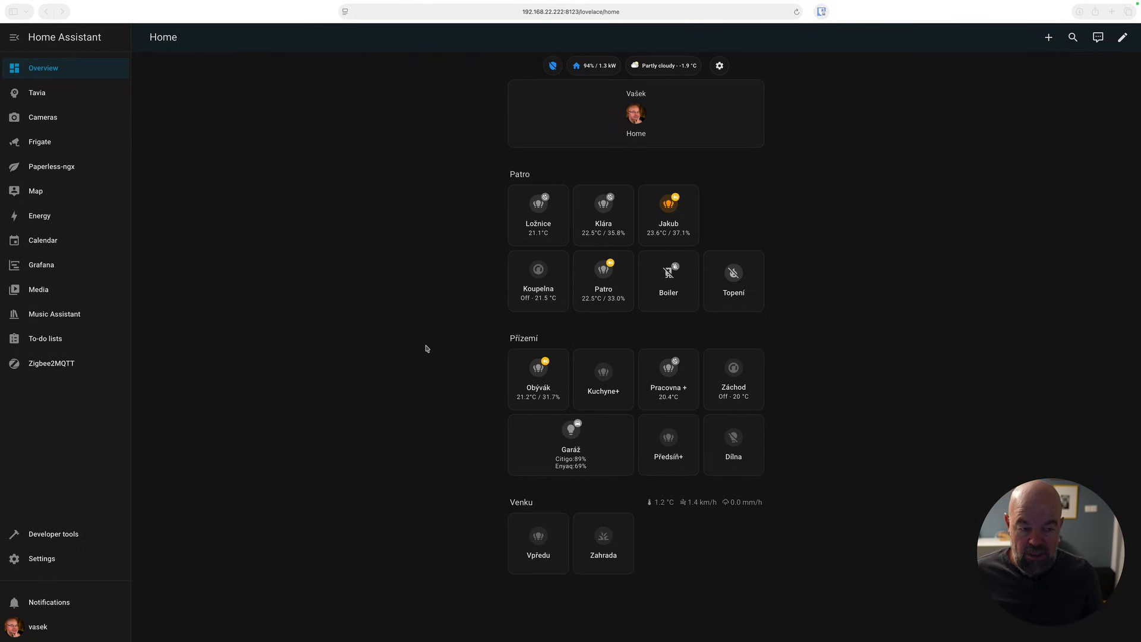
Check the Zigbee2MQTT device list, then stop the Zigbee2MQTT add-on.
click(51, 372)
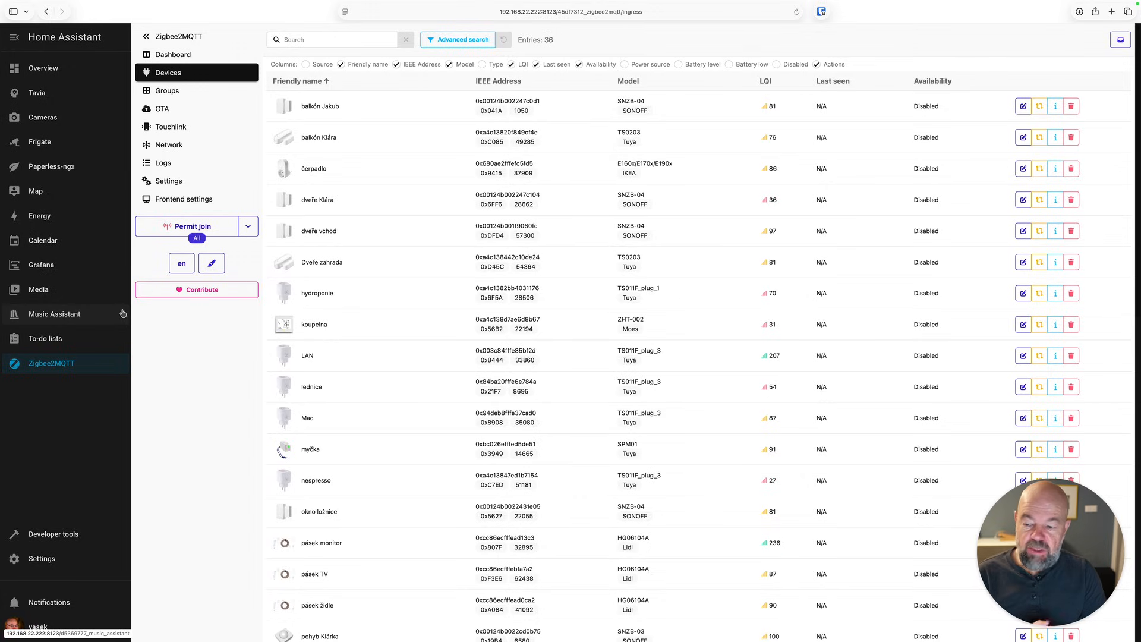
click(48, 560)
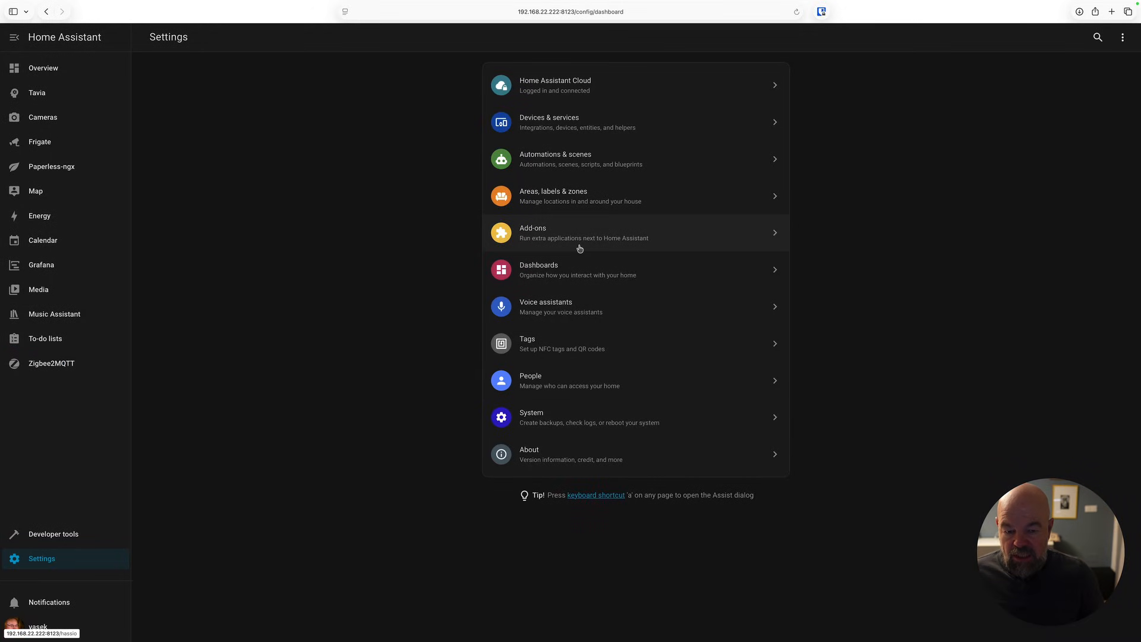
click(544, 238)
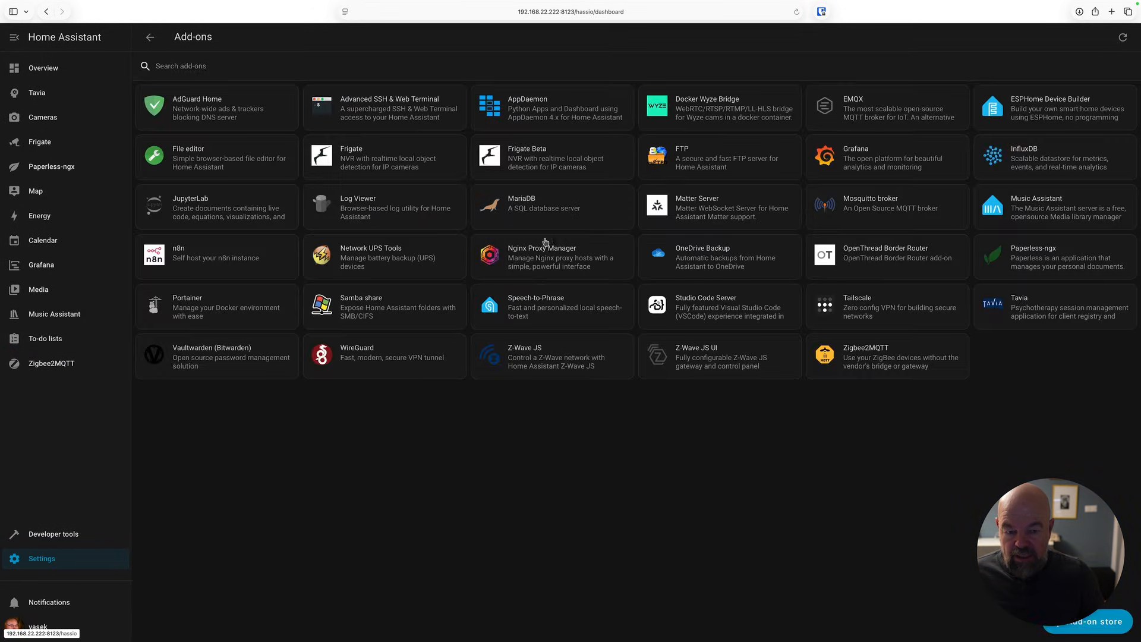
click(834, 356)
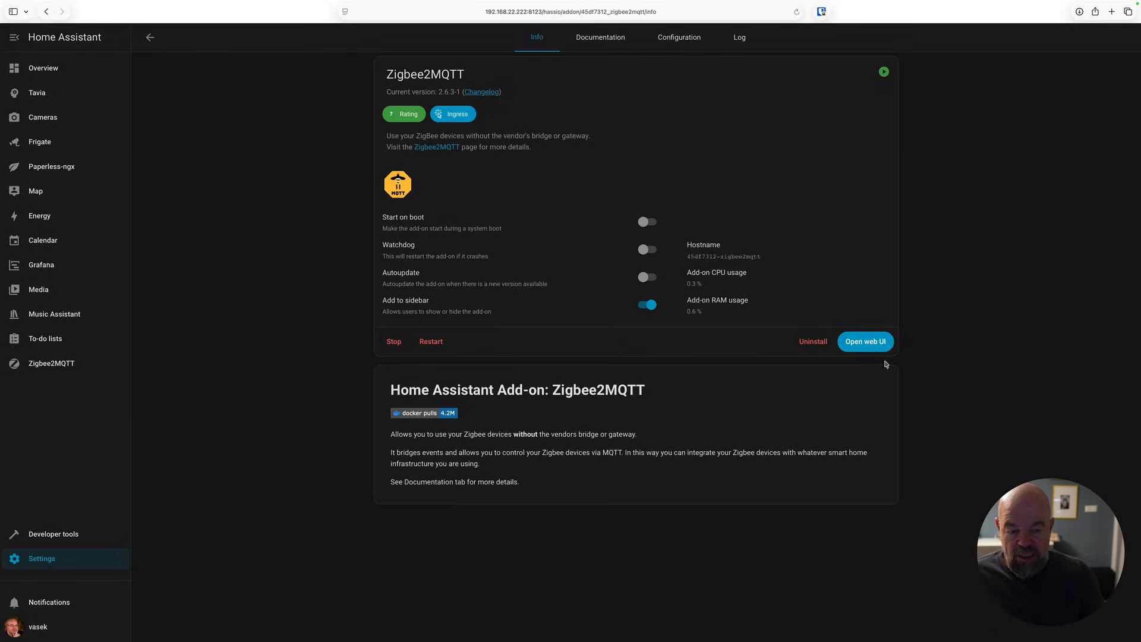
click(384, 347)
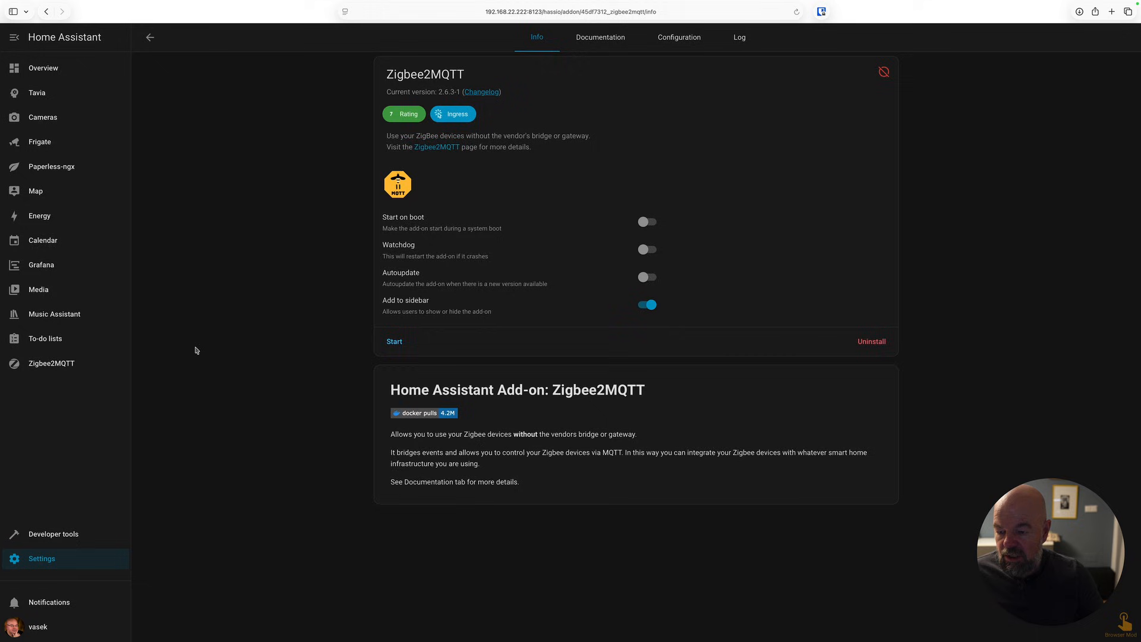
Filter the Home Assistant device list to the MQTT integration.
click(71, 558)
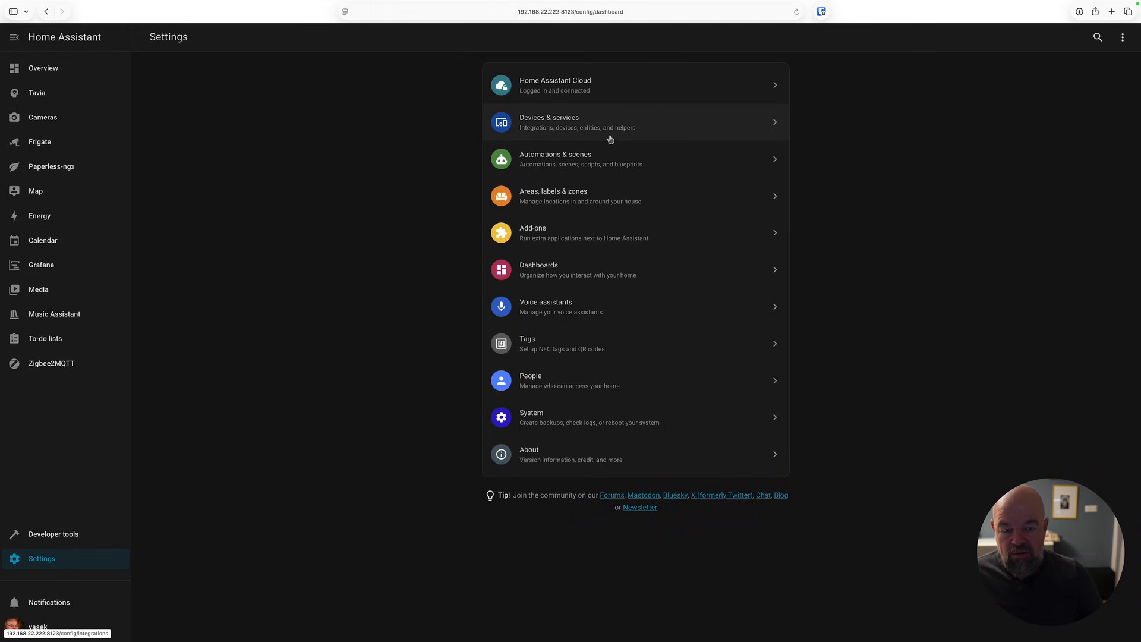
click(610, 139)
click(614, 38)
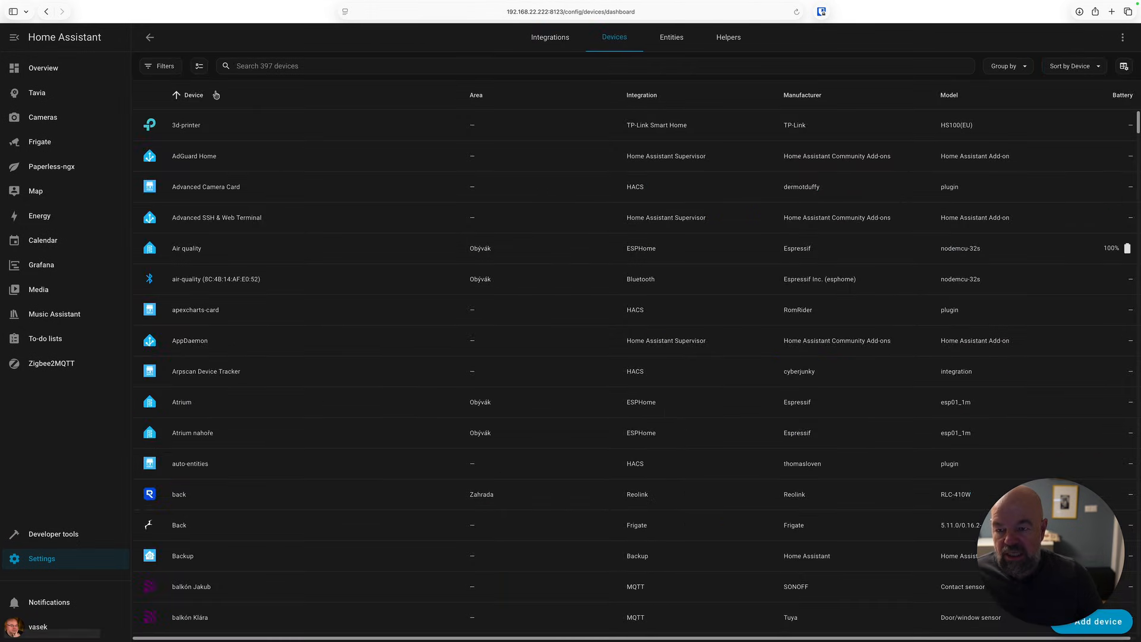
click(162, 66)
click(172, 117)
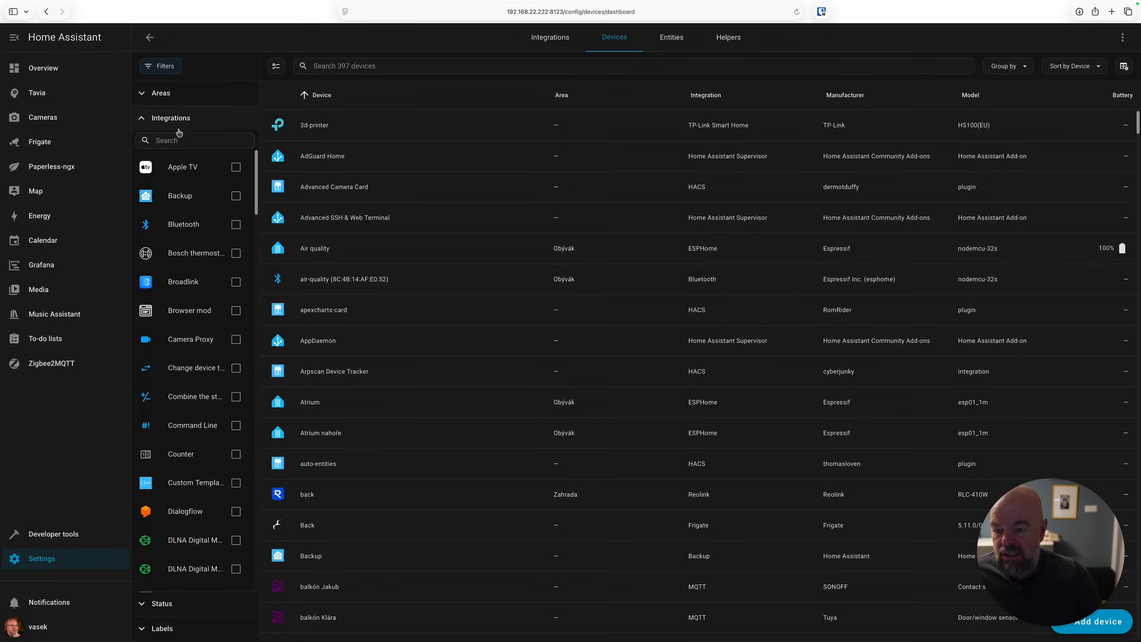
click(172, 141)
text(mqtt)
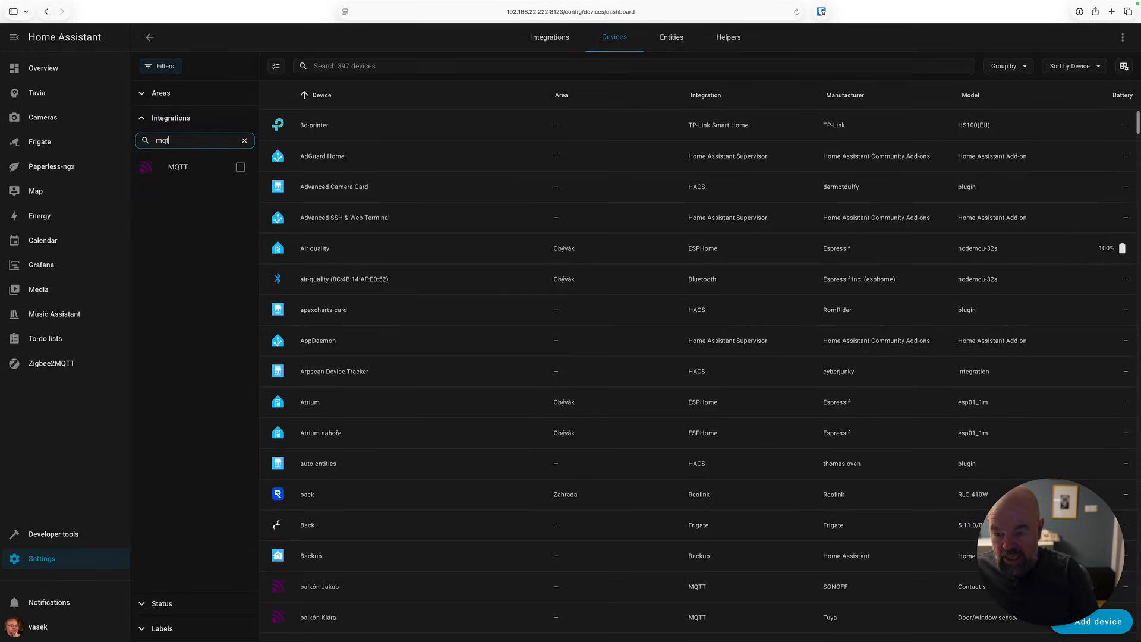
click(240, 167)
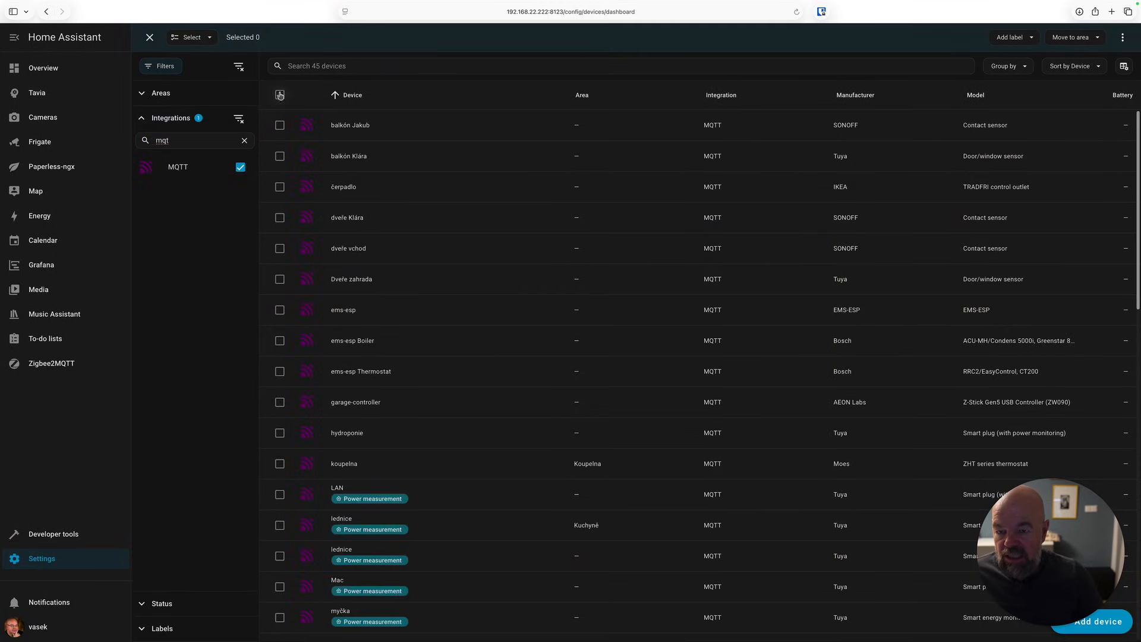
Select all MQTT devices except the ems-esp and Wyze Cam ones and delete them.
click(279, 95)
click(279, 310)
click(279, 341)
click(280, 372)
scroll(420, 413, down, 10)
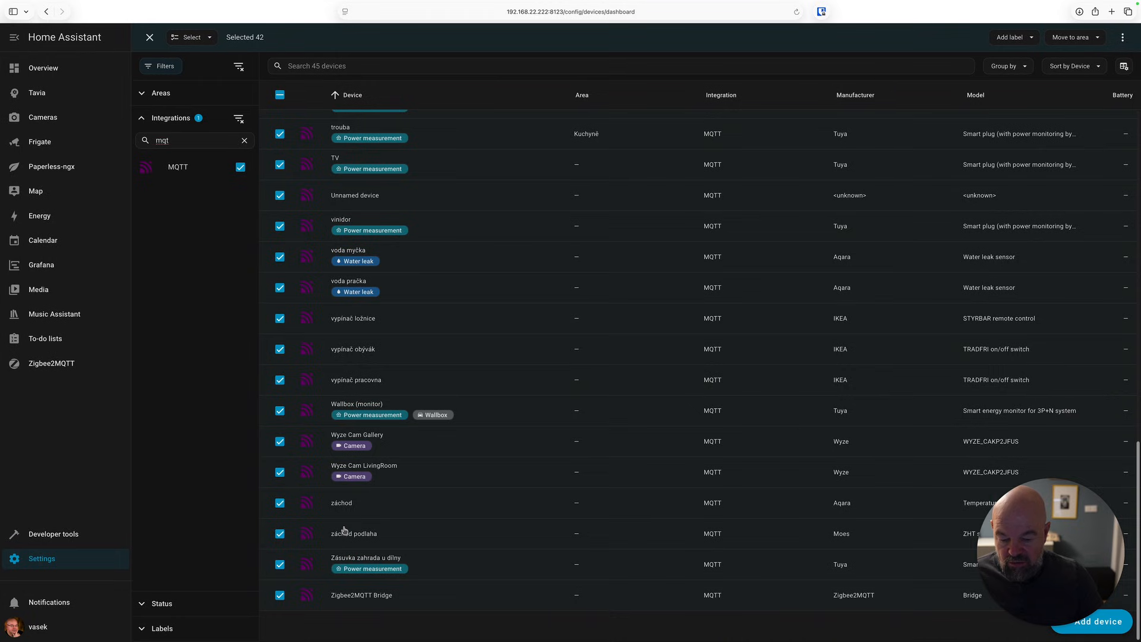
click(280, 442)
click(281, 474)
scroll(452, 469, up, 10)
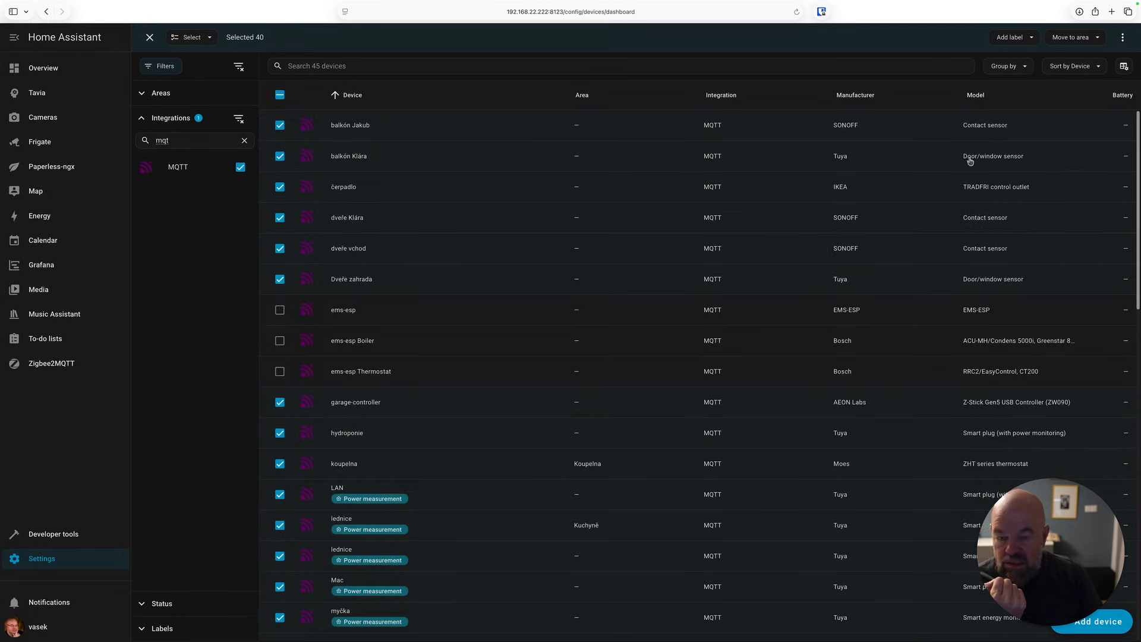
click(1123, 37)
click(1101, 68)
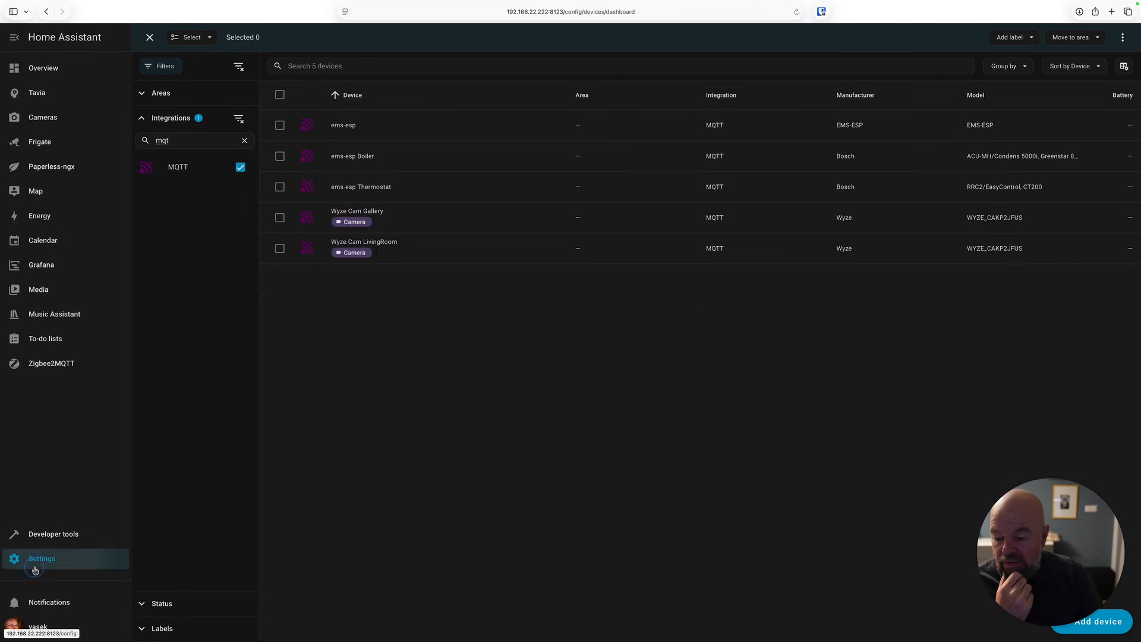
Add the discovered SLZB-06P10 Zigbee Home Automation integration and finish the setup.
click(41, 558)
click(582, 263)
click(403, 187)
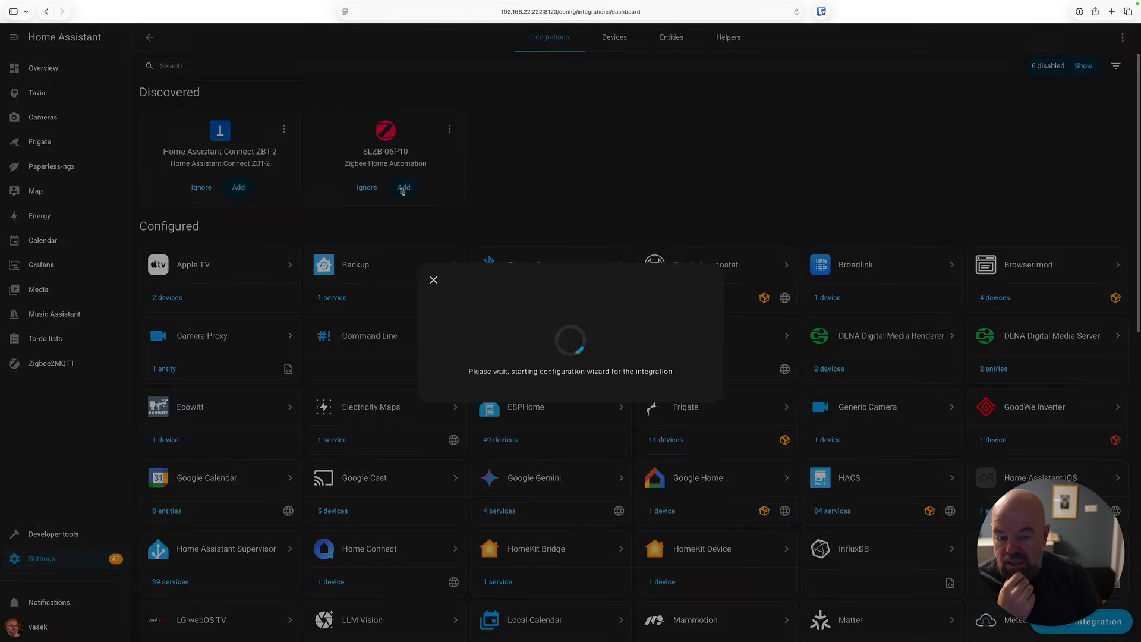
click(483, 342)
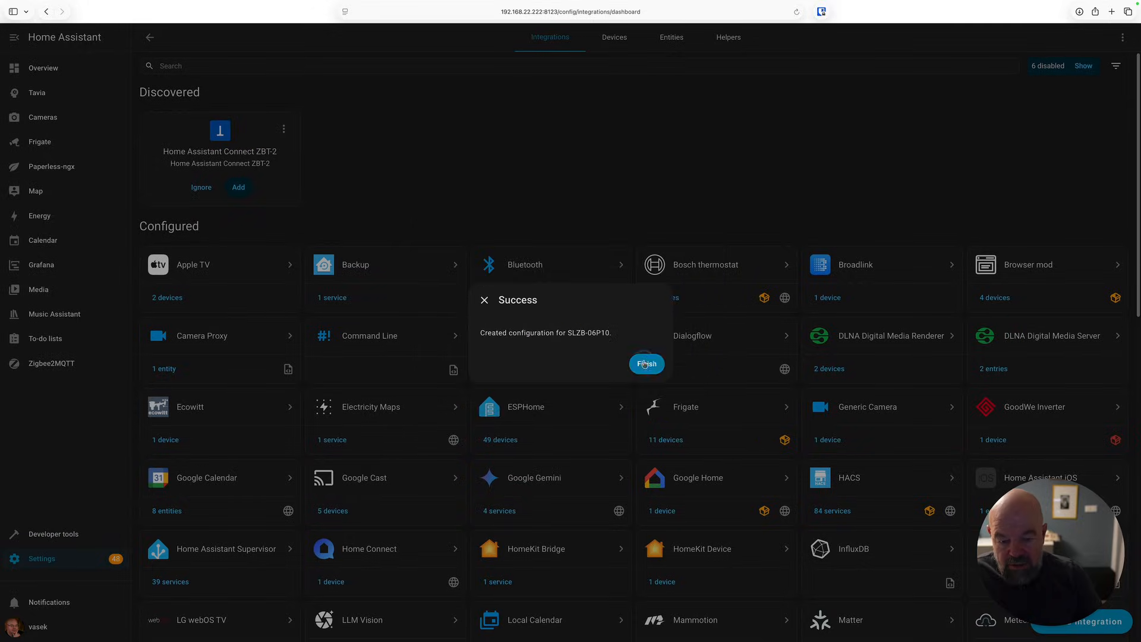
click(645, 364)
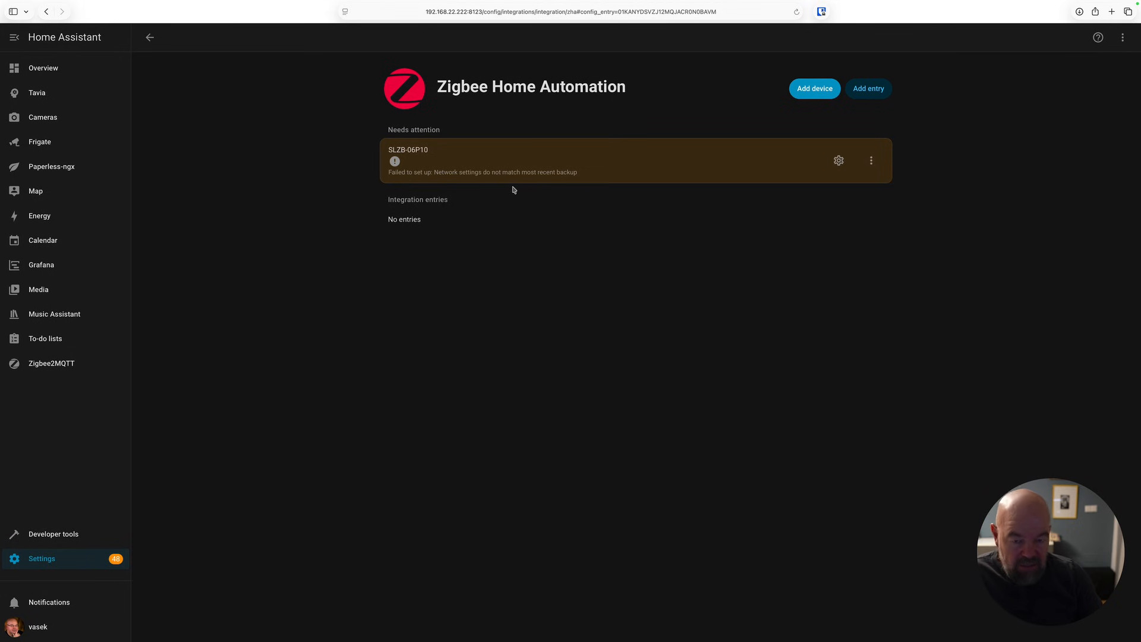
Reload the SLZB-06P10 entry and open the Zigbee network settings have changed repair.
click(871, 160)
click(775, 236)
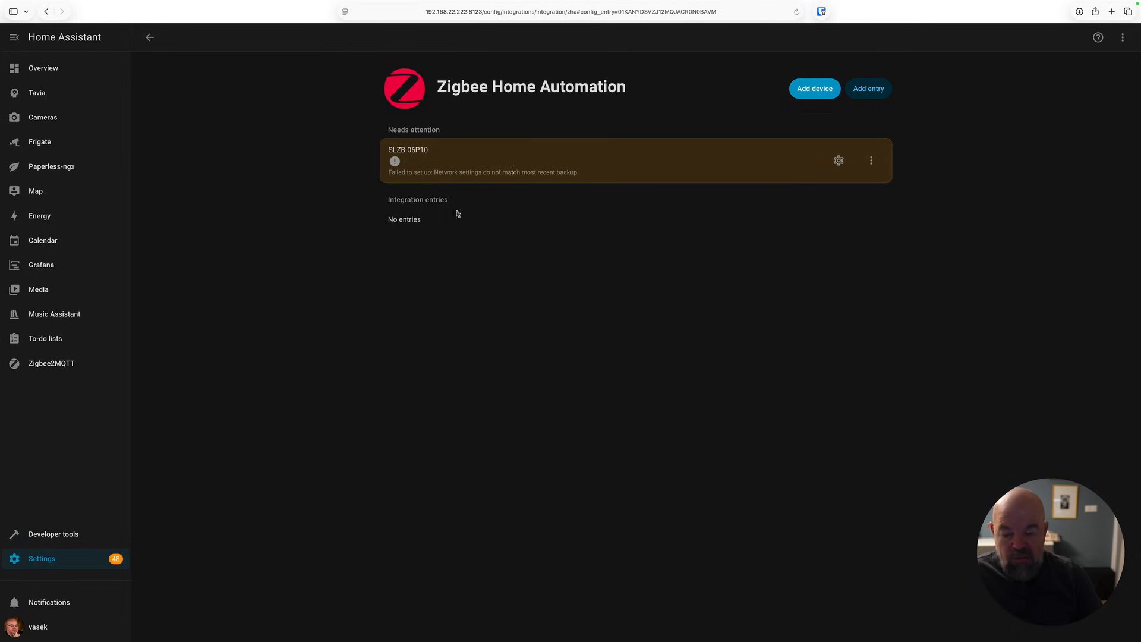
click(562, 107)
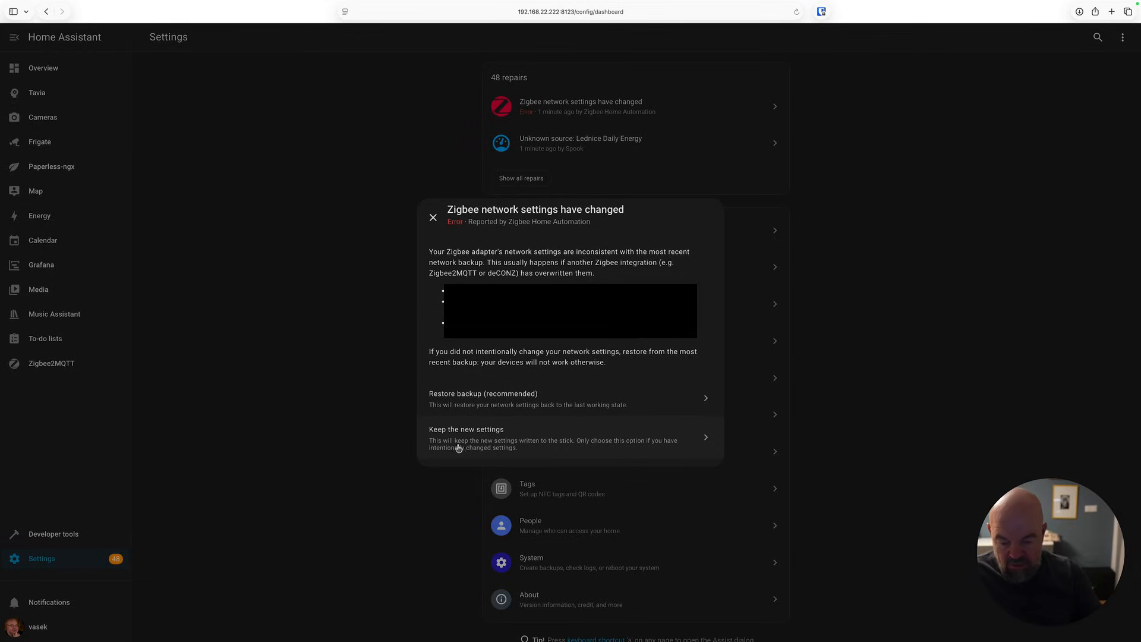
Resolve the Zigbee network settings repair by keeping the new settings, and finish.
click(517, 443)
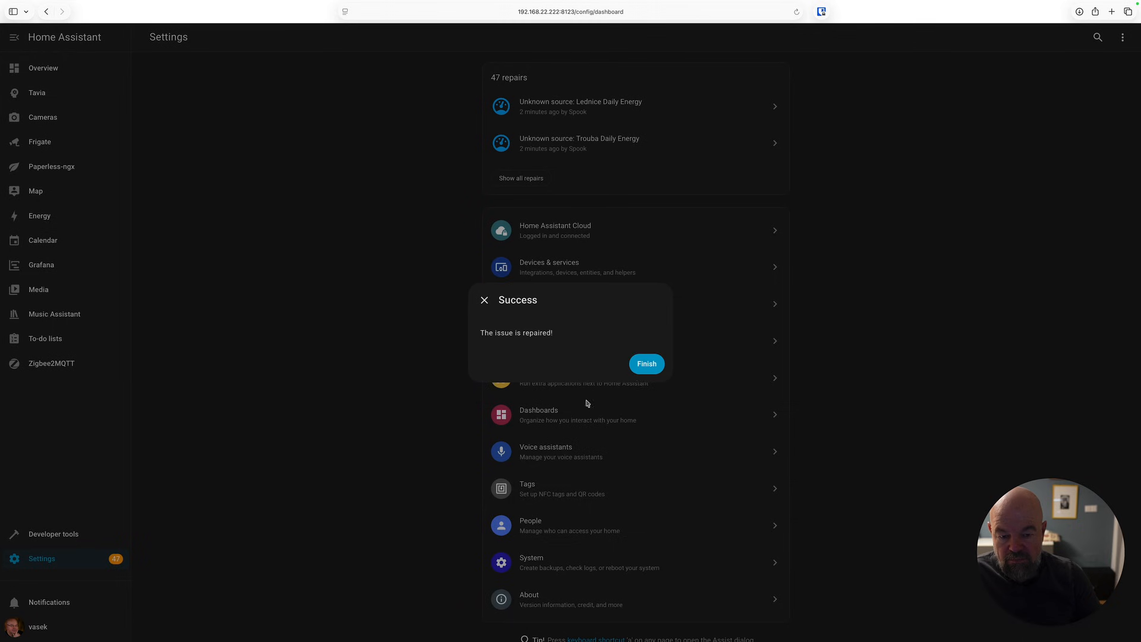
click(646, 363)
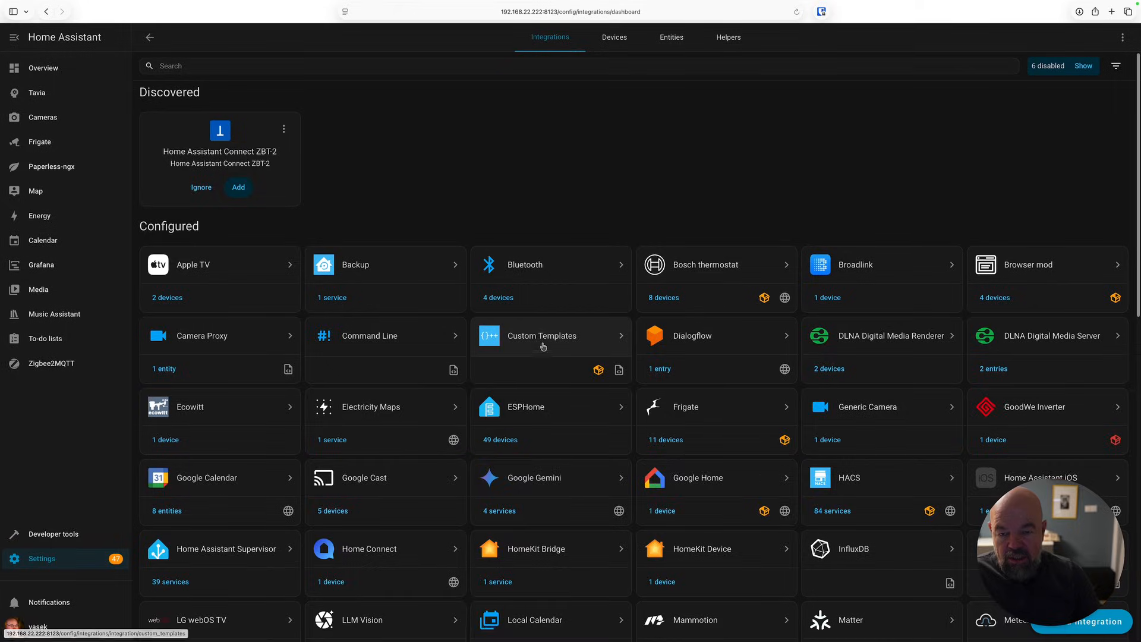
Browse the devices listed under the SLZB-06P10 entry of the Zigbee Home Automation integration.
click(182, 562)
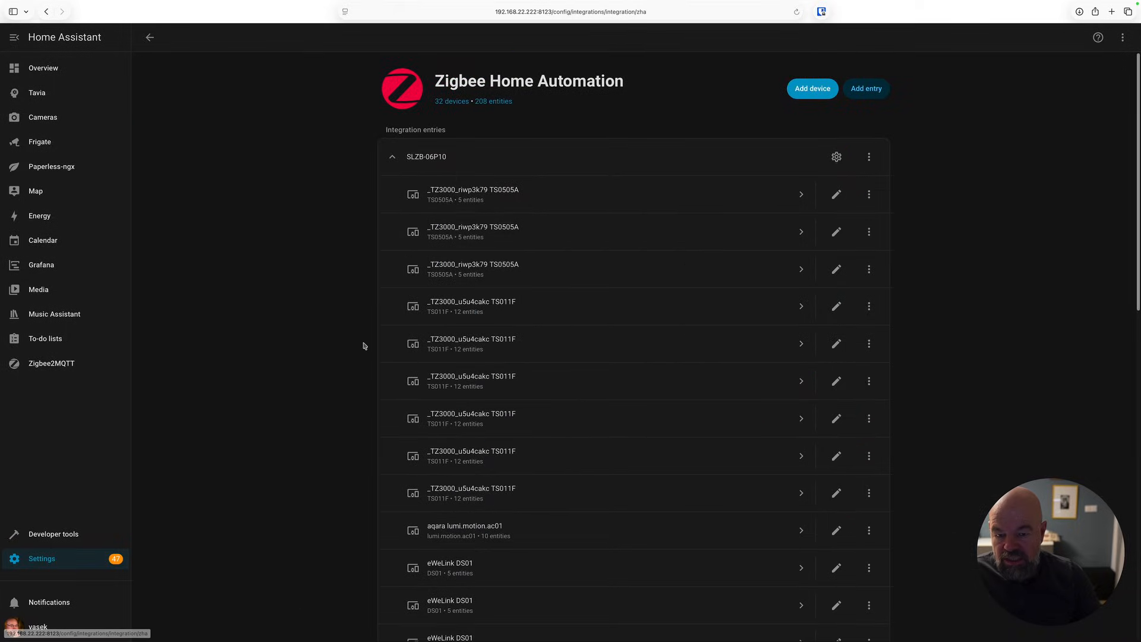
click(494, 202)
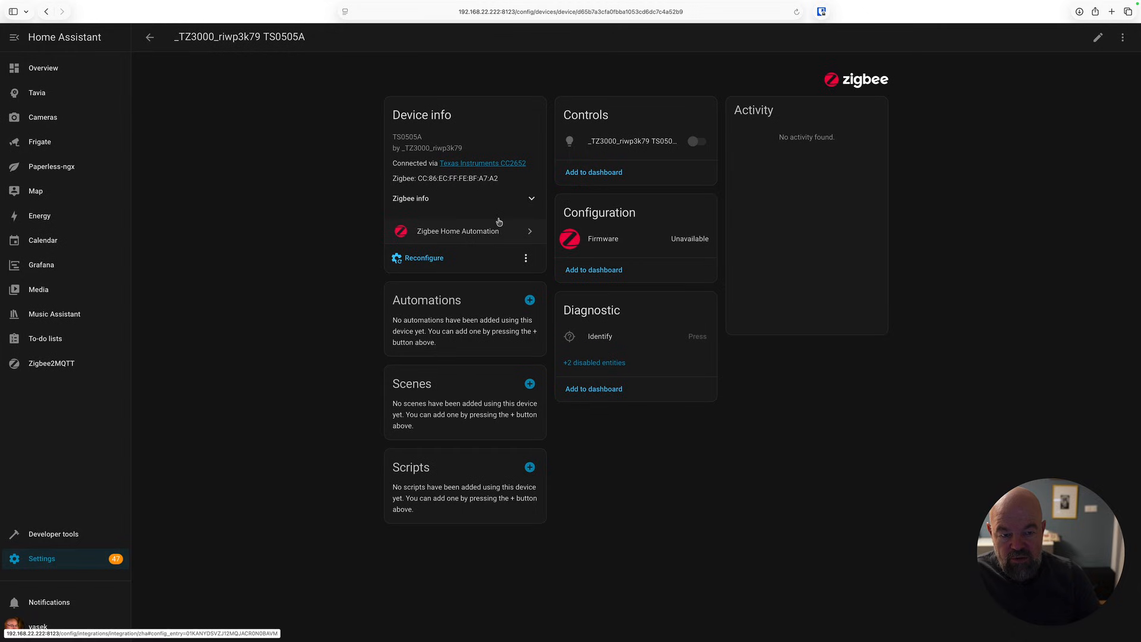
click(150, 39)
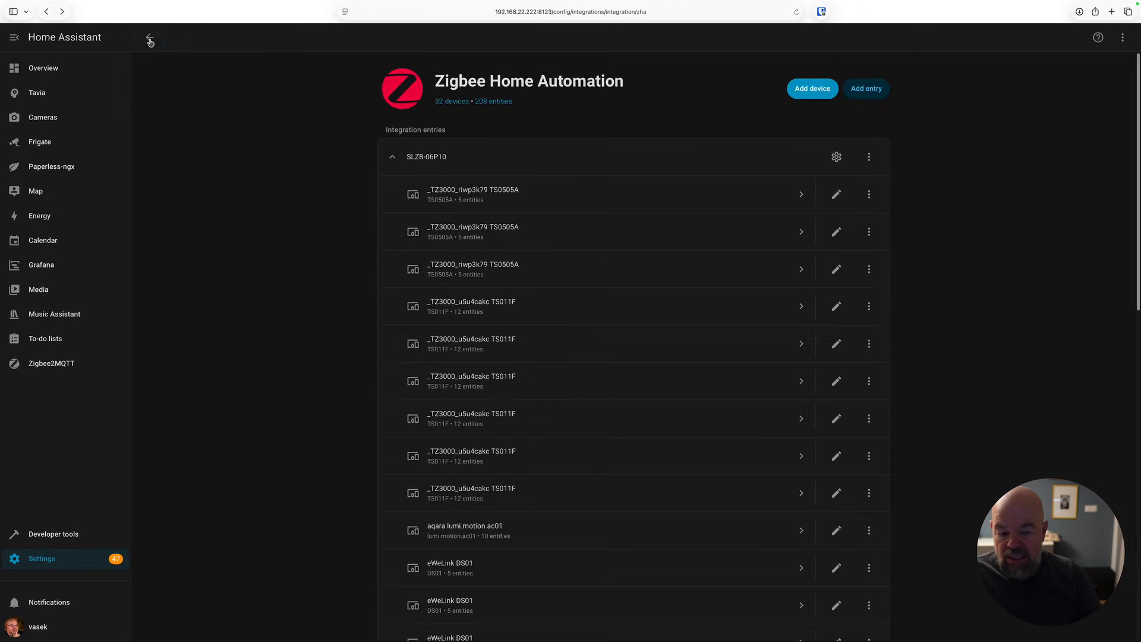
scroll(504, 380, down, 5)
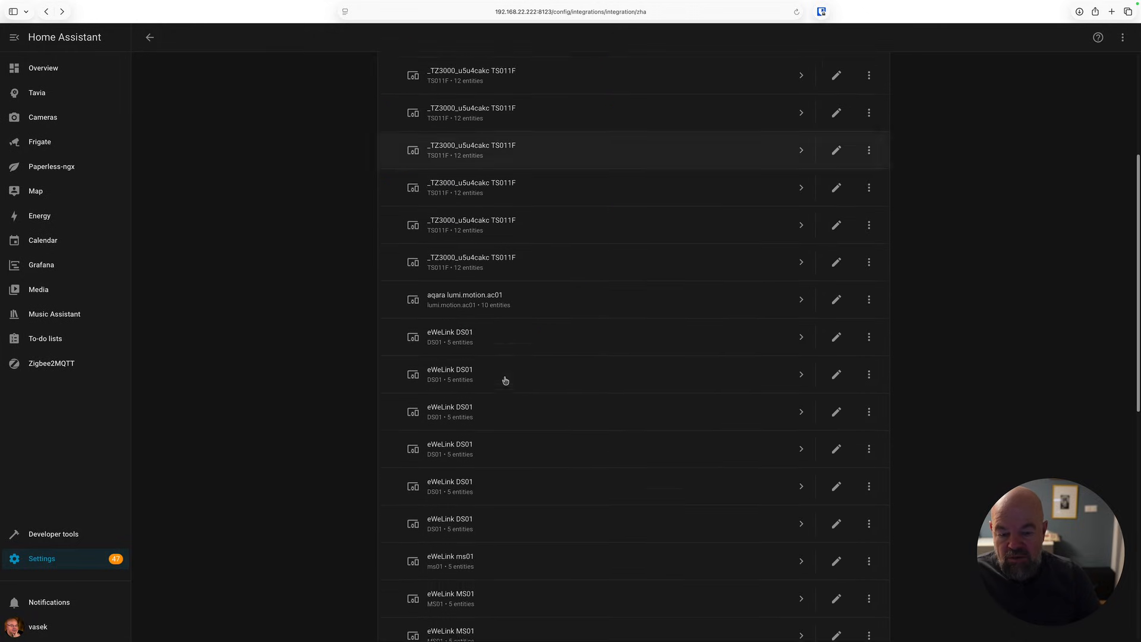
click(502, 451)
key(super+bracketleft)
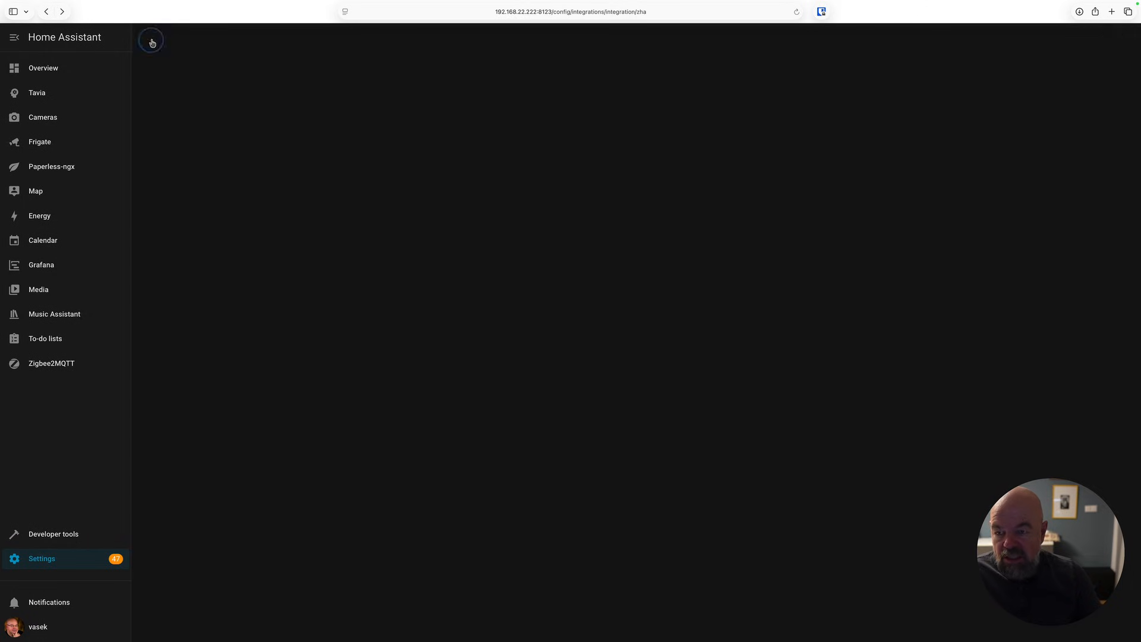
scroll(596, 437, down, 15)
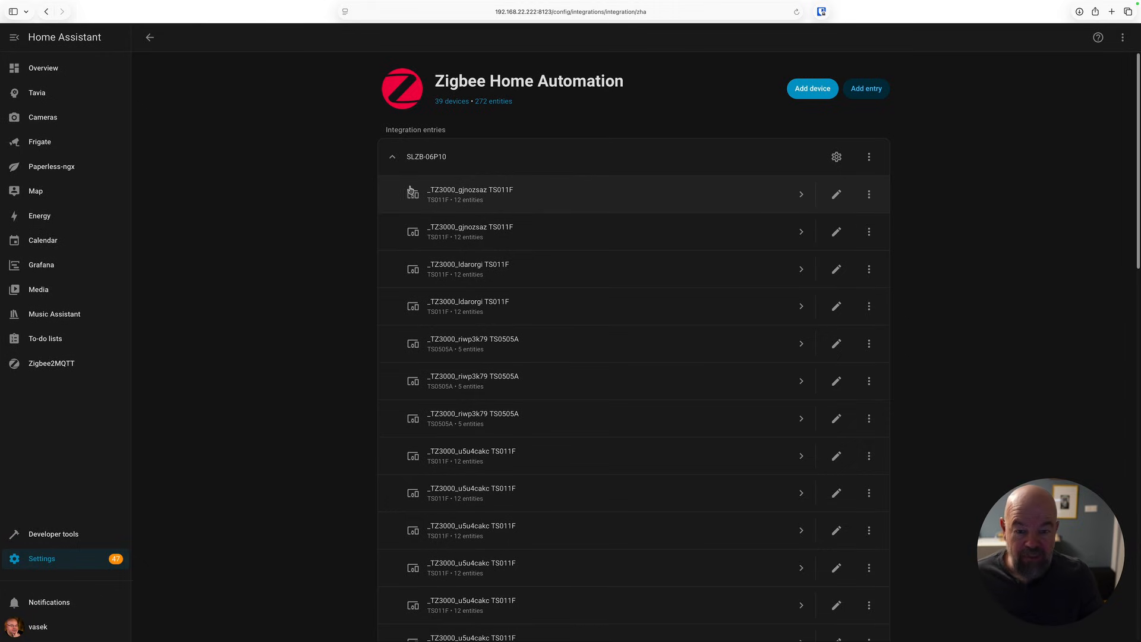
From the ZHA network visualization, open the SONOFF 01MINIZB device and switch its light on and off.
click(838, 158)
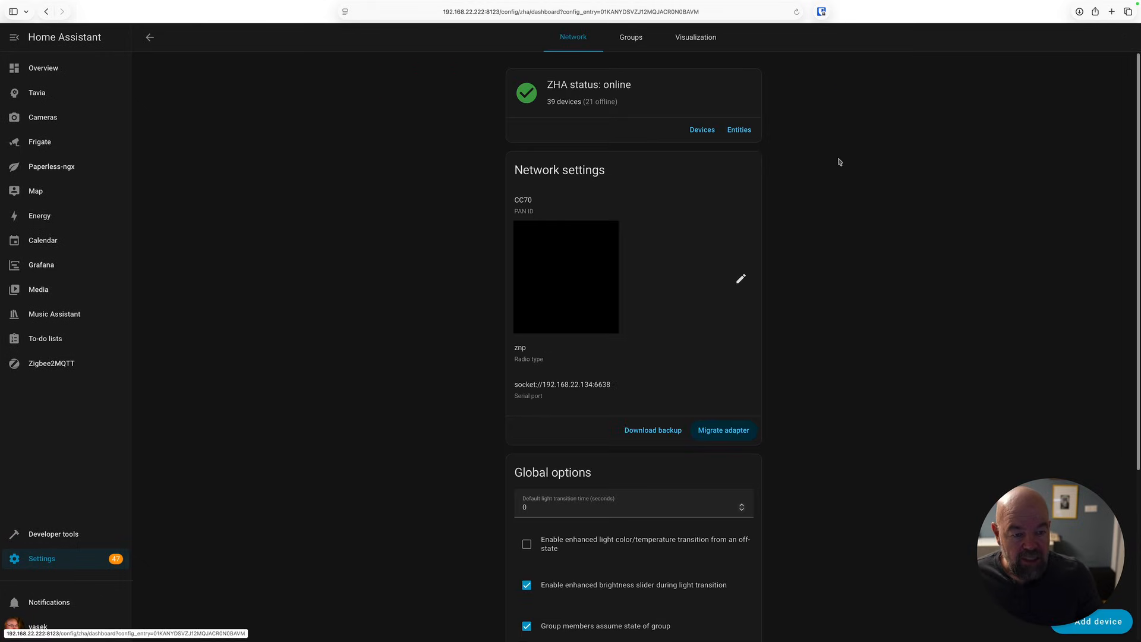
click(701, 41)
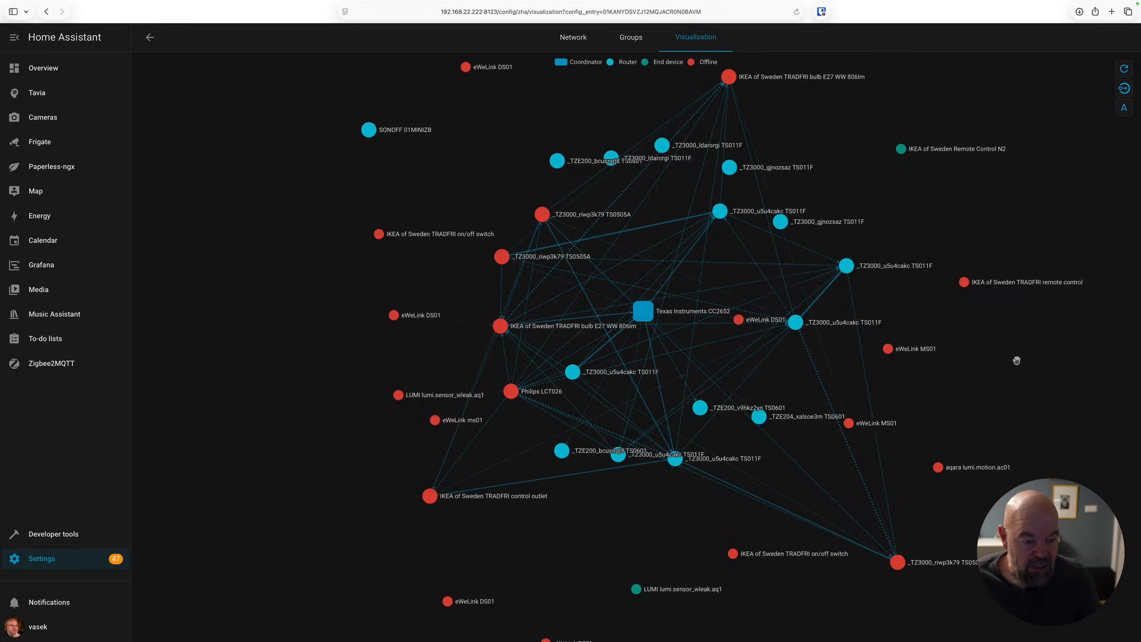
click(419, 134)
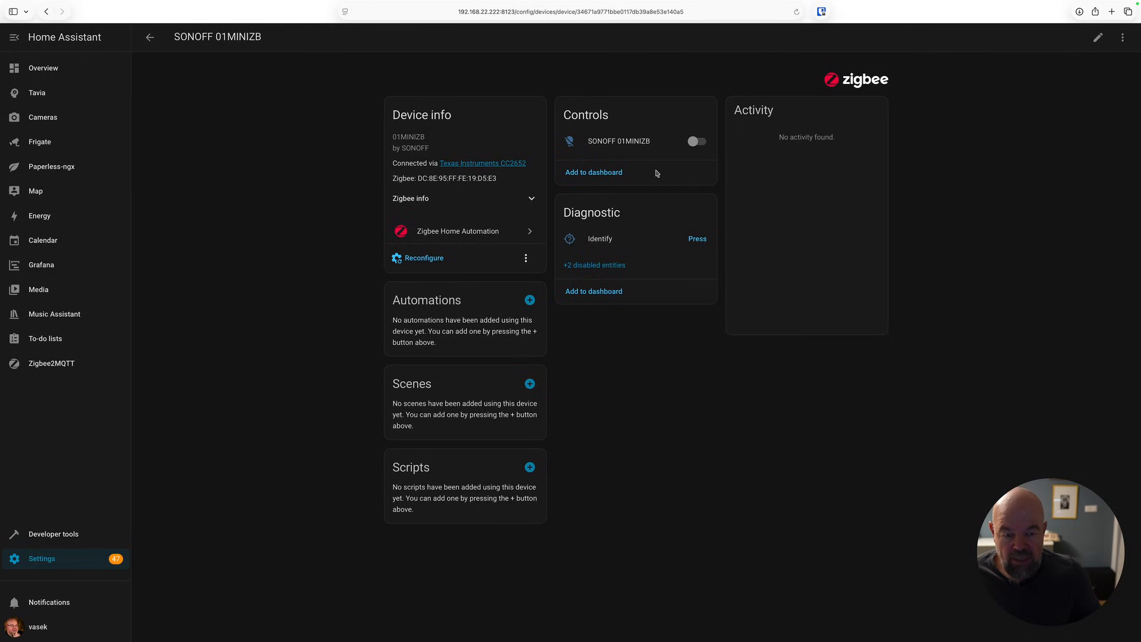
click(696, 143)
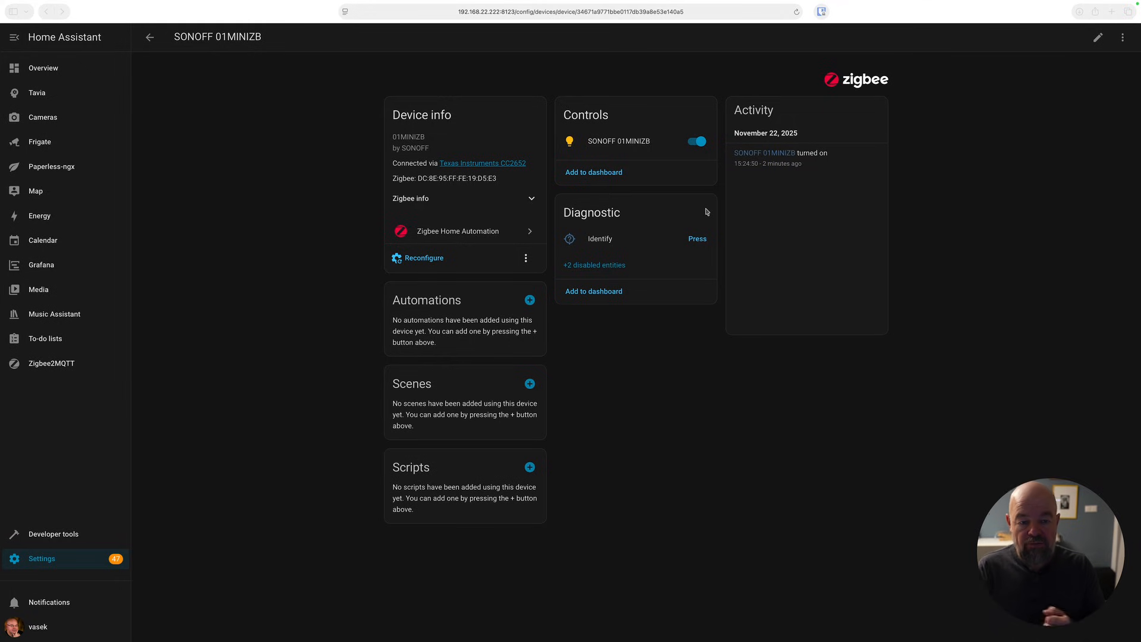
click(698, 149)
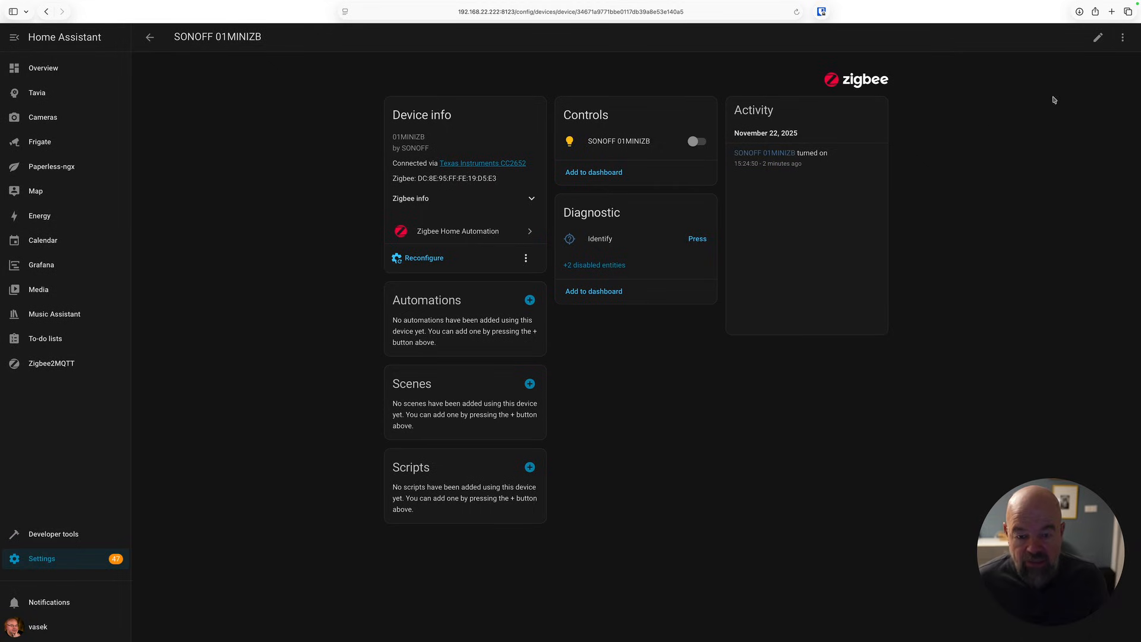
Rename the SONOFF 01MINIZB device to Předsíň and assign it to the Vchod area.
click(1098, 37)
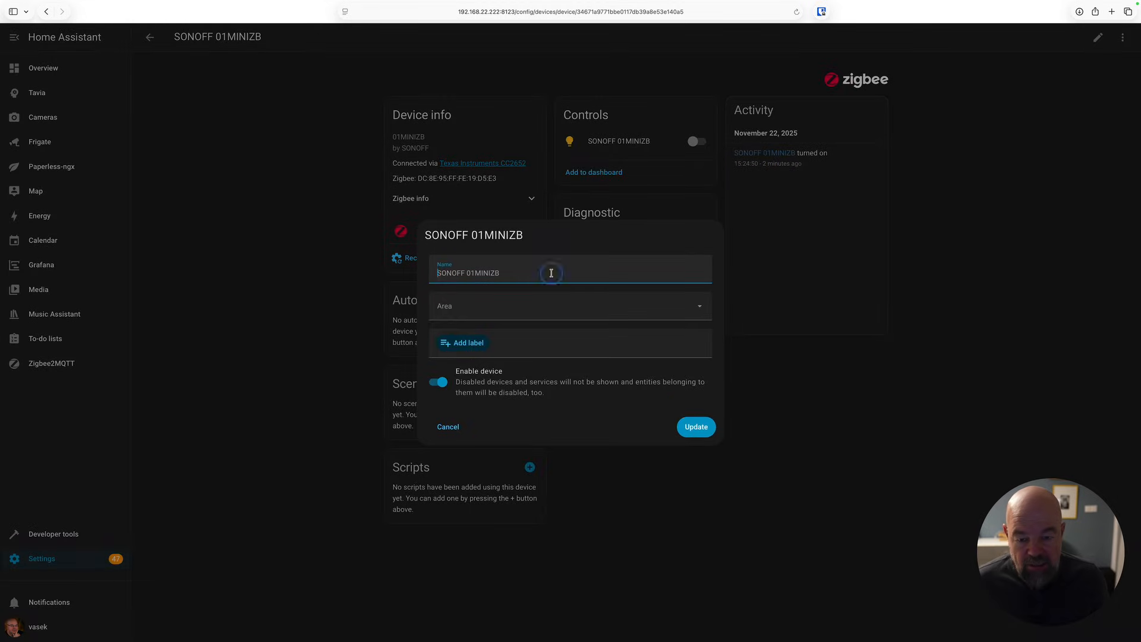
key(super+a)
text(Předsíň)
click(510, 306)
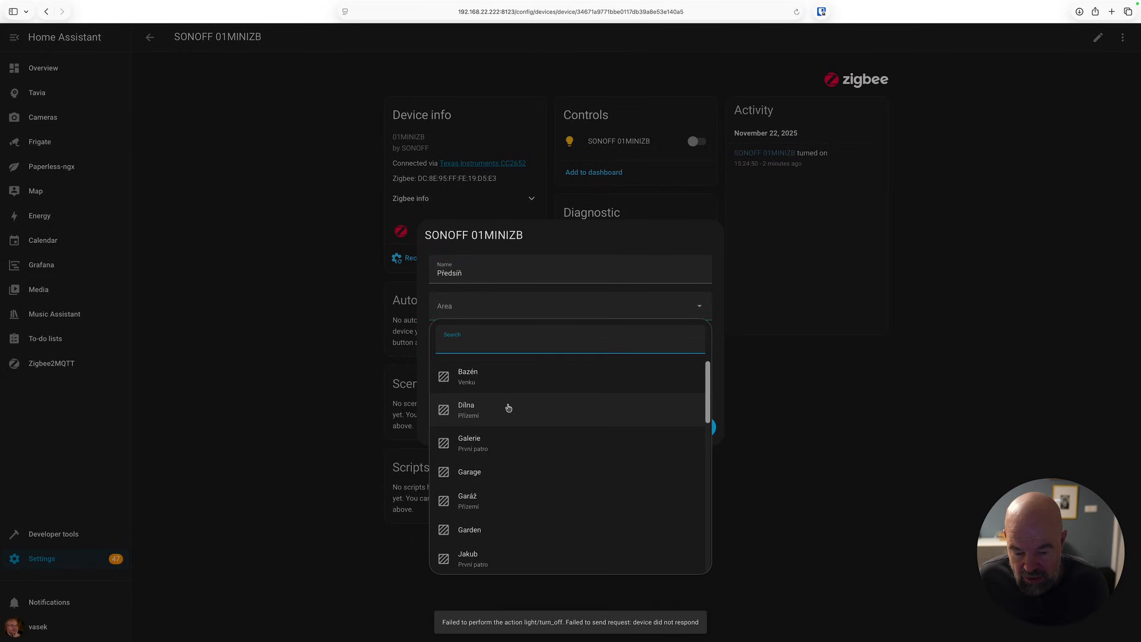
scroll(511, 428, down, 10)
click(471, 551)
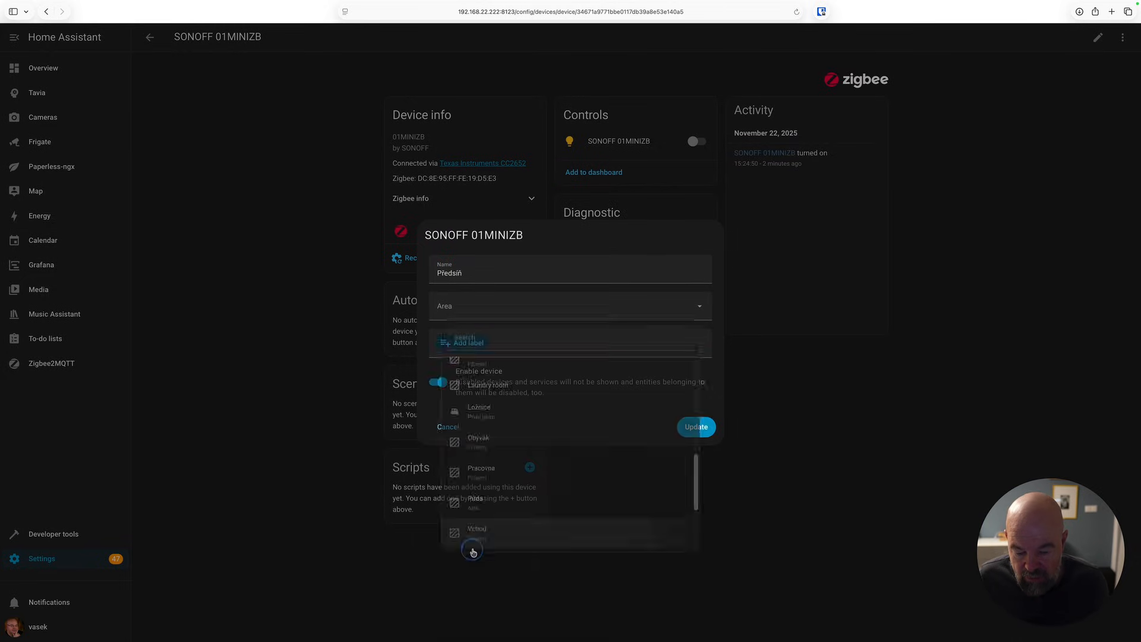
click(696, 427)
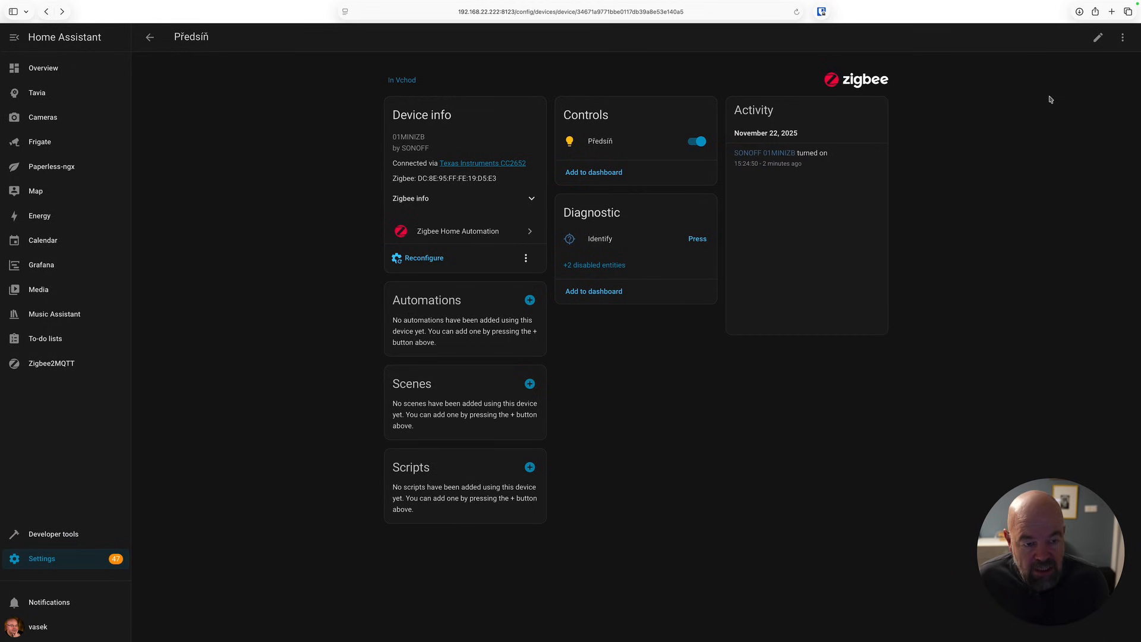
Recreate the entity IDs of the Předsíň device and confirm the update.
click(1125, 39)
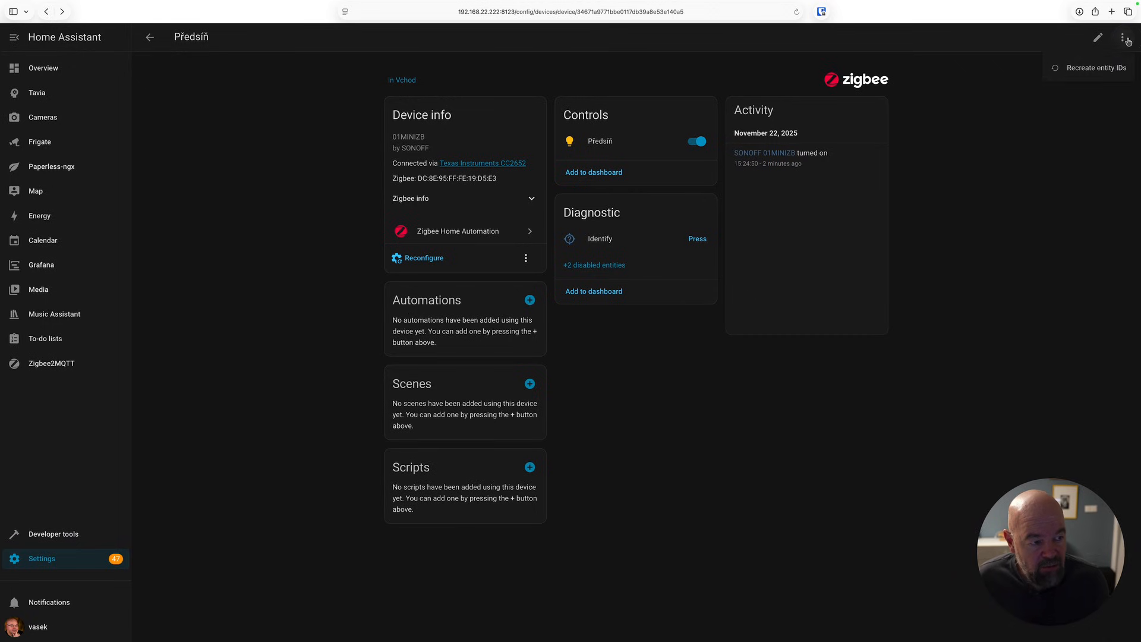
click(1103, 67)
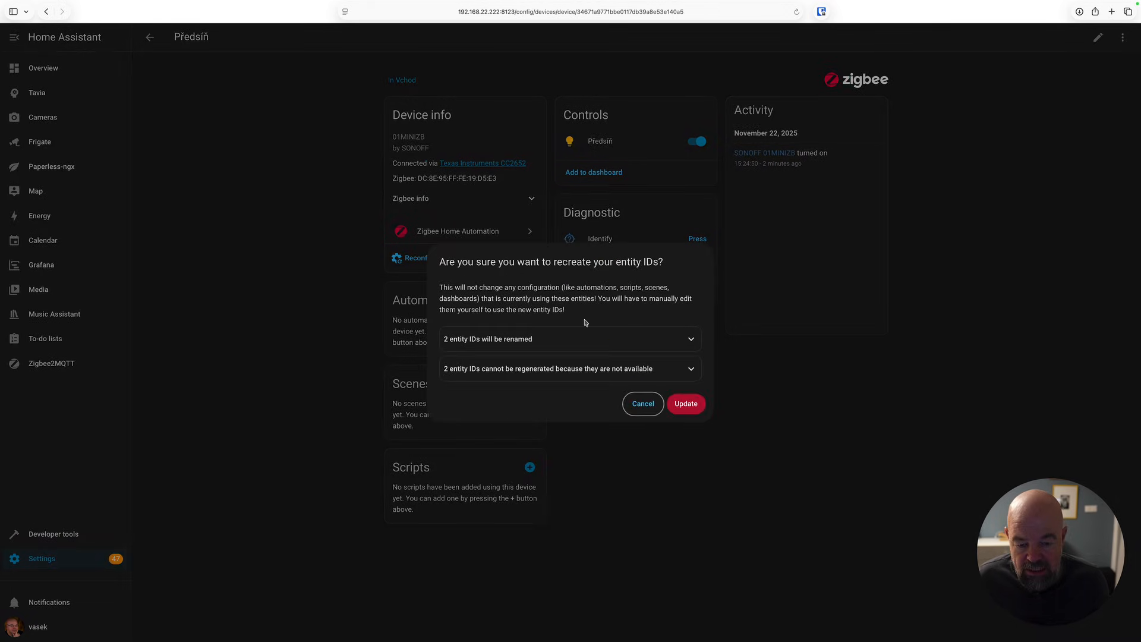
click(686, 404)
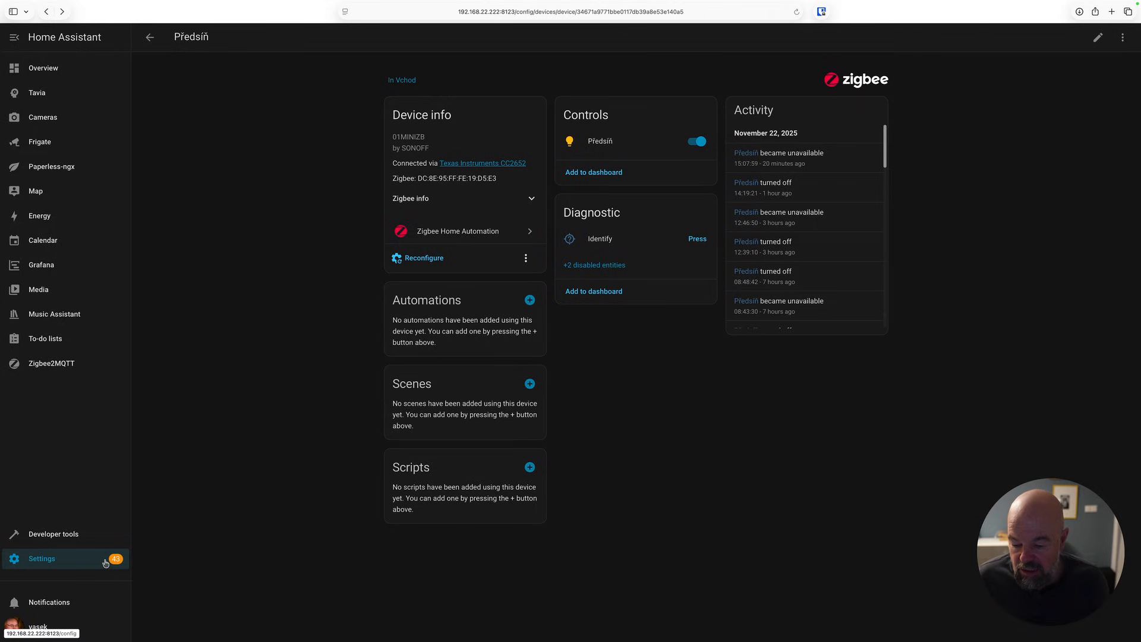
Review the Předsíň light entity's settings, then switch the light off.
click(597, 151)
click(677, 59)
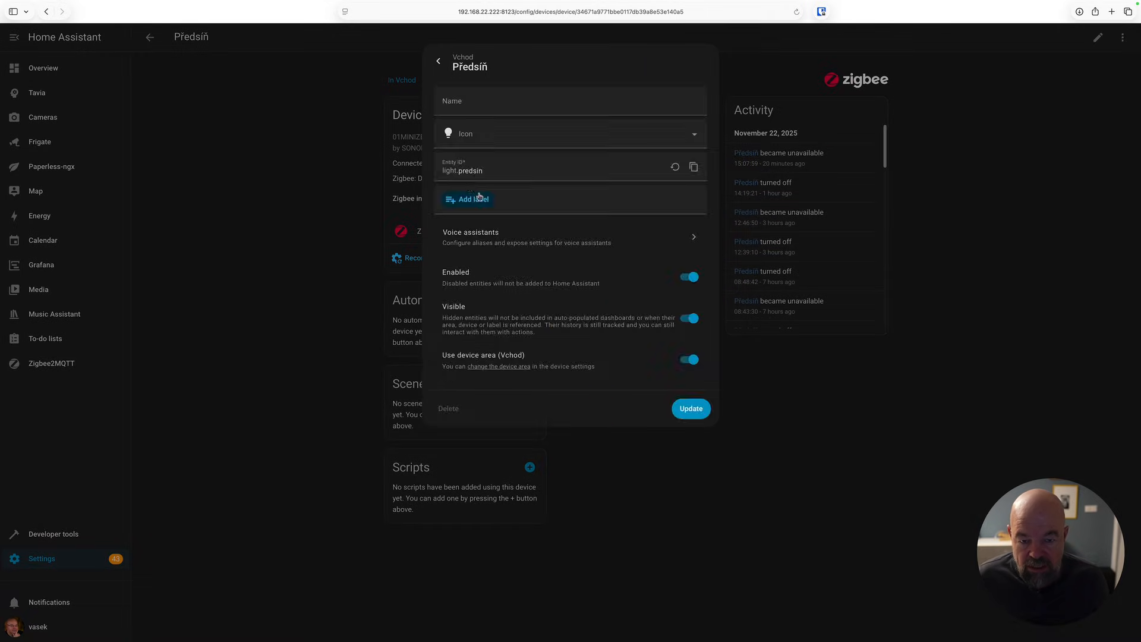
key(Escape)
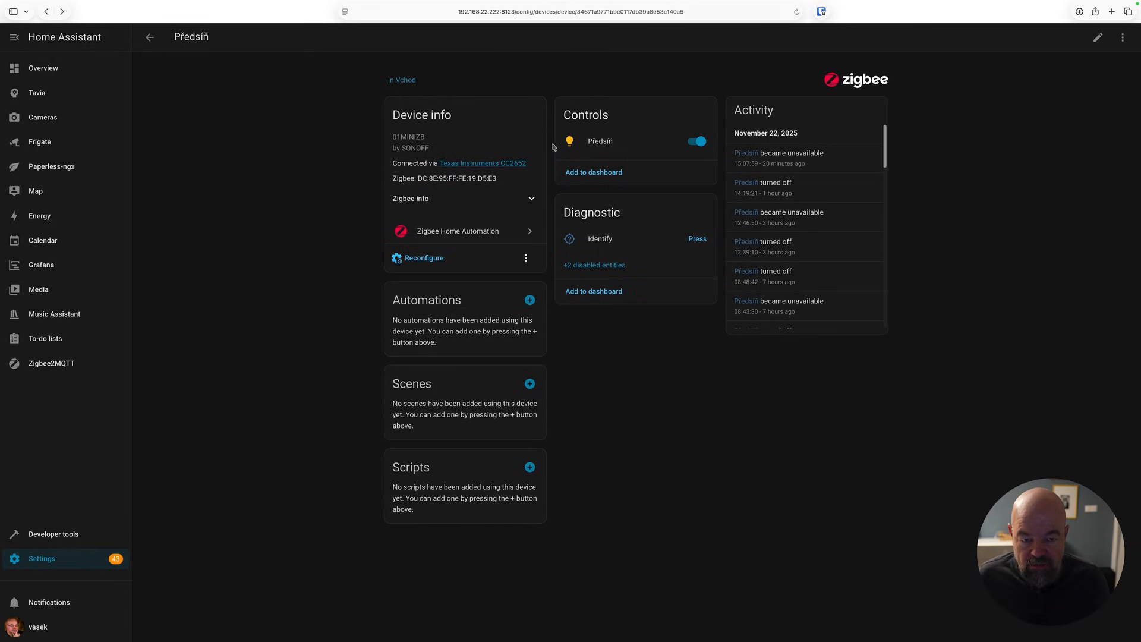
click(692, 142)
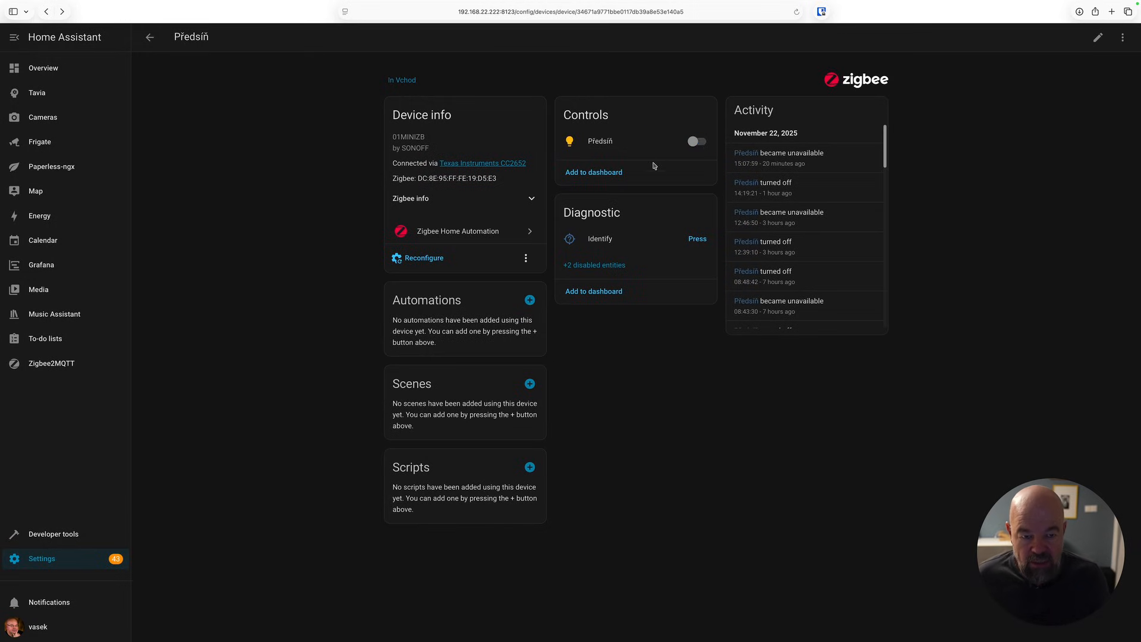
Inspect devices from the ZHA network map, including their hidden LQI and RSSI diagnostic entities.
click(150, 37)
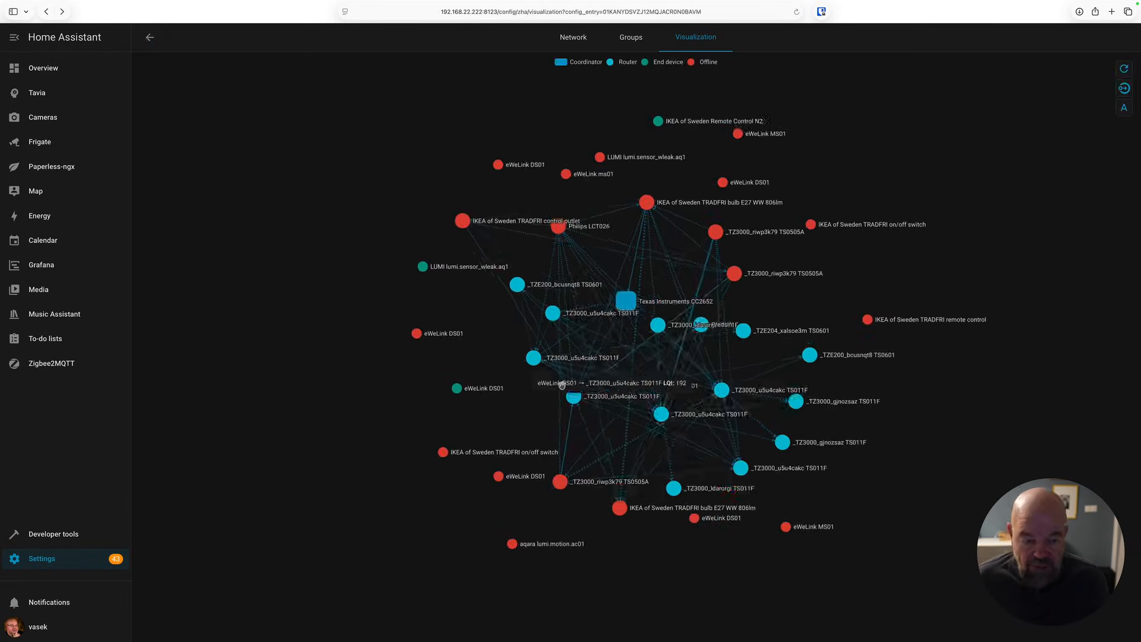
mouse_move(422, 459)
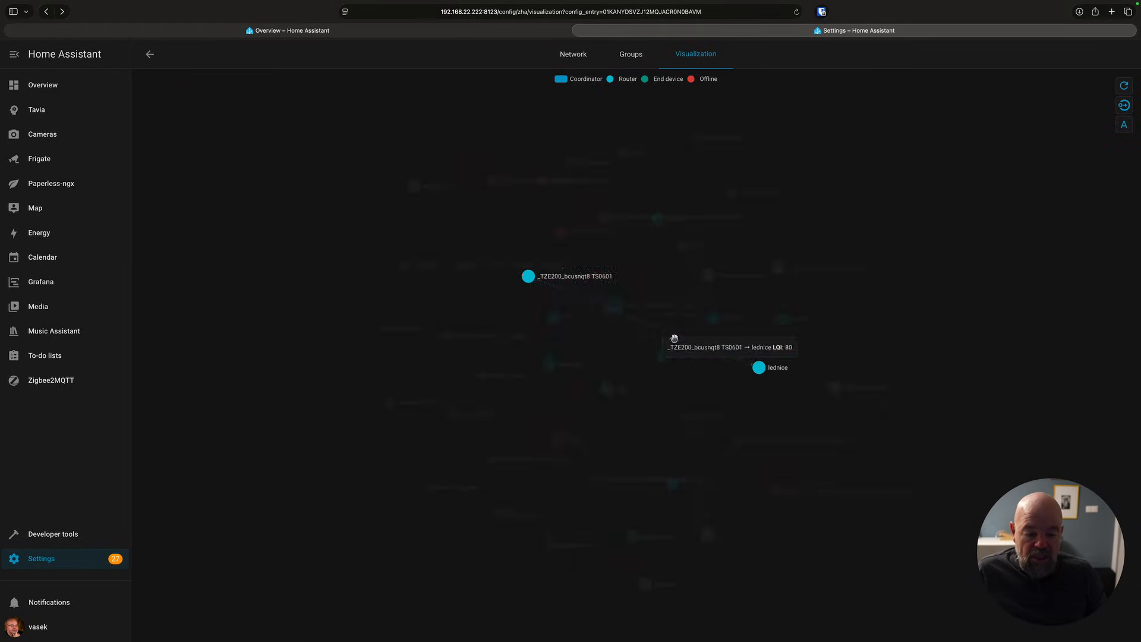
double_click(704, 358)
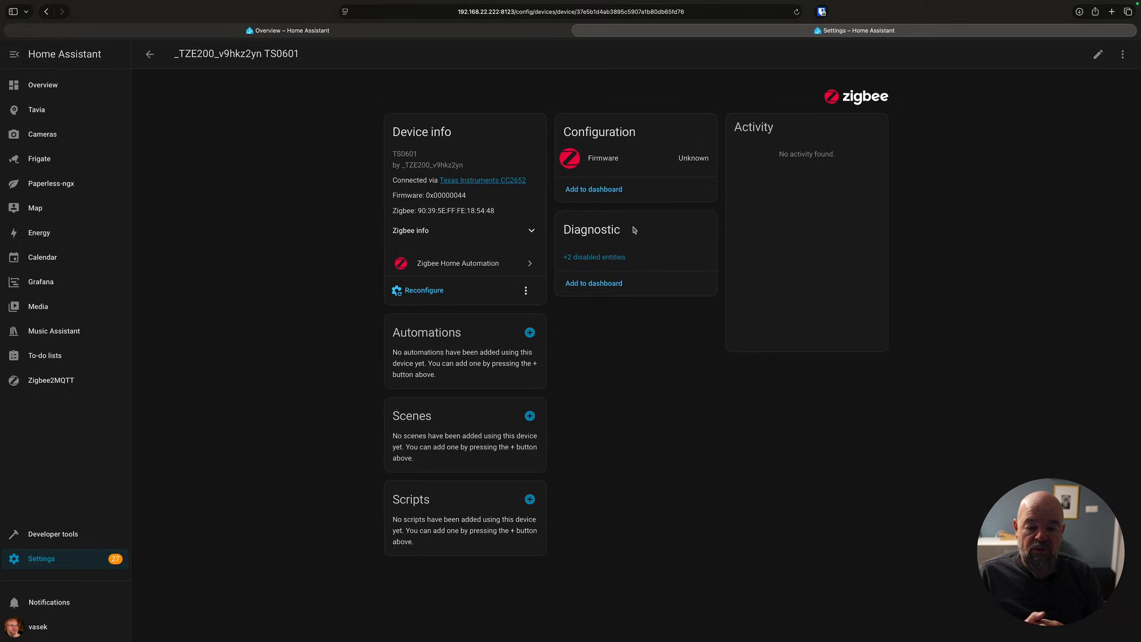
click(606, 254)
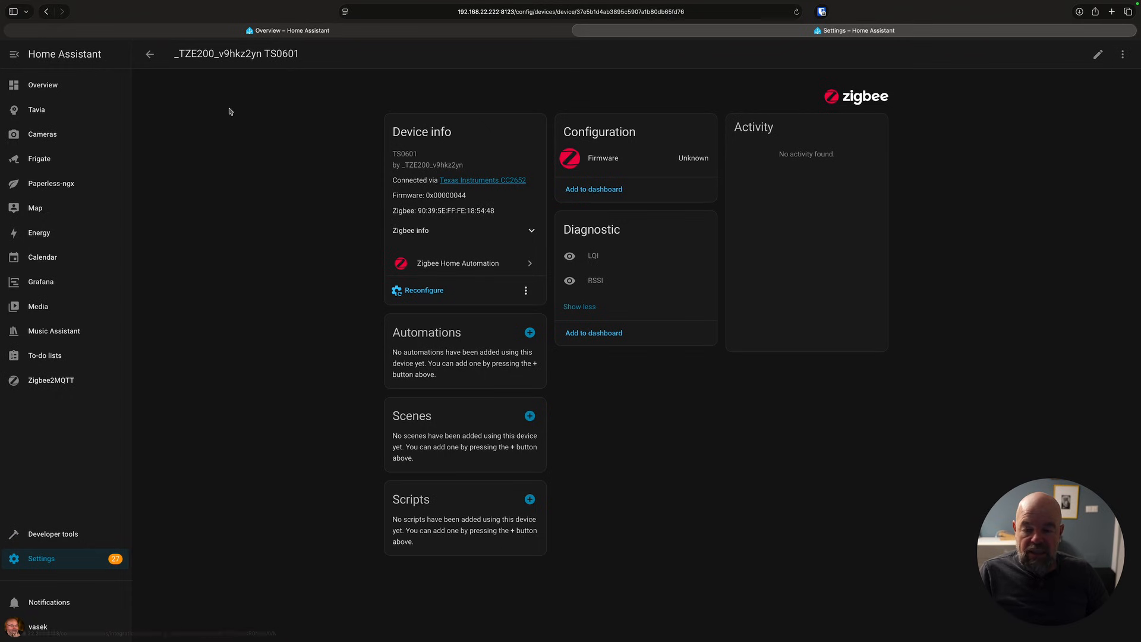
click(143, 58)
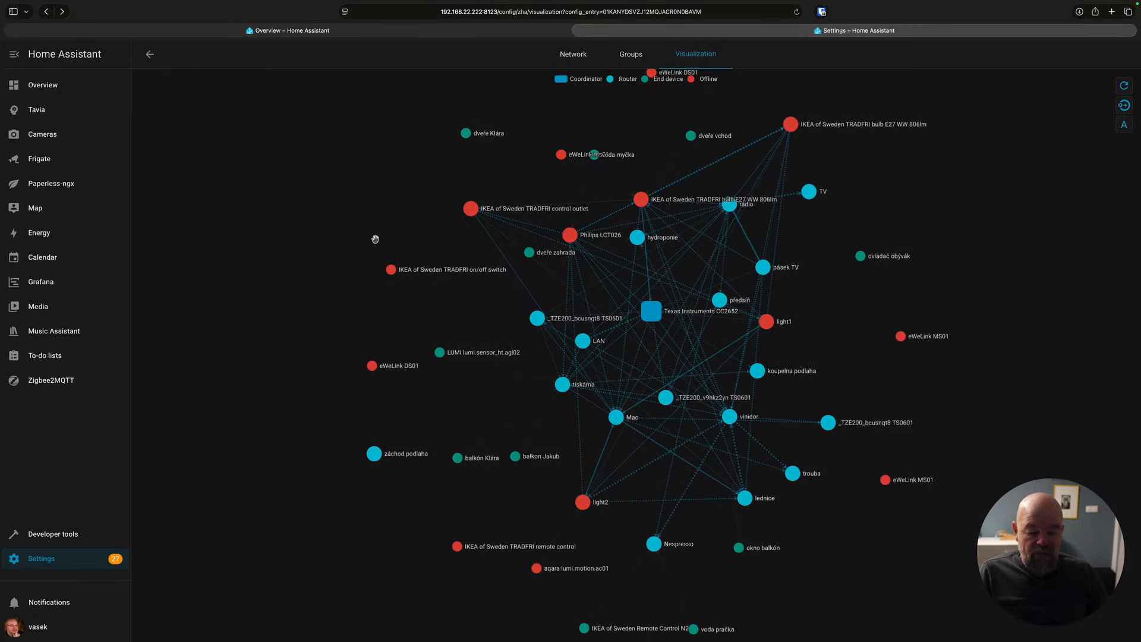
click(374, 454)
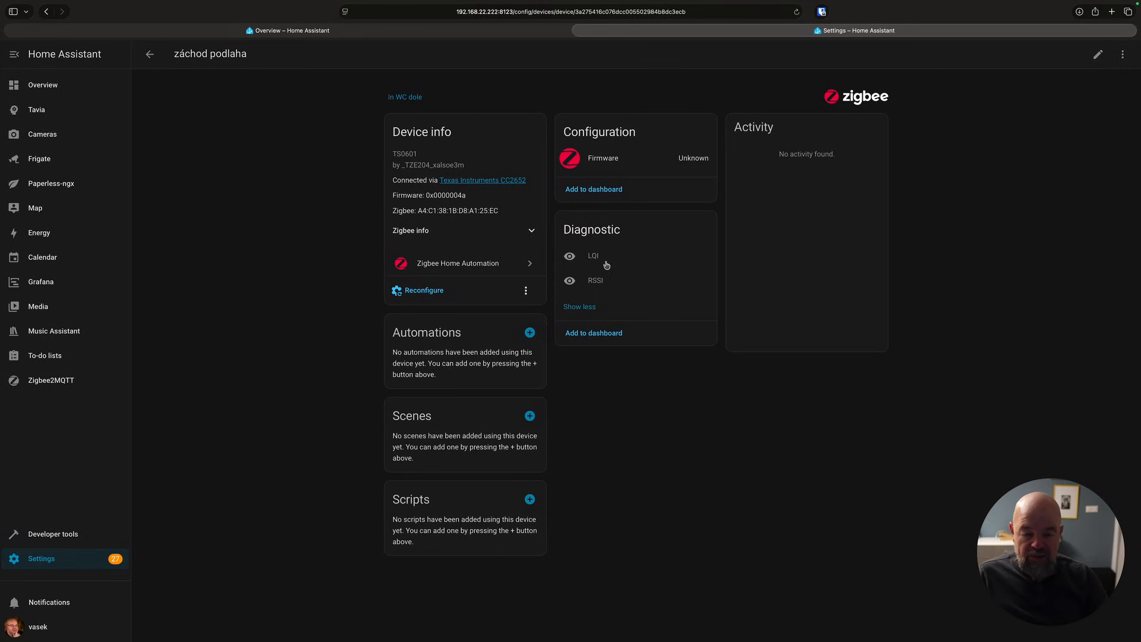
click(149, 54)
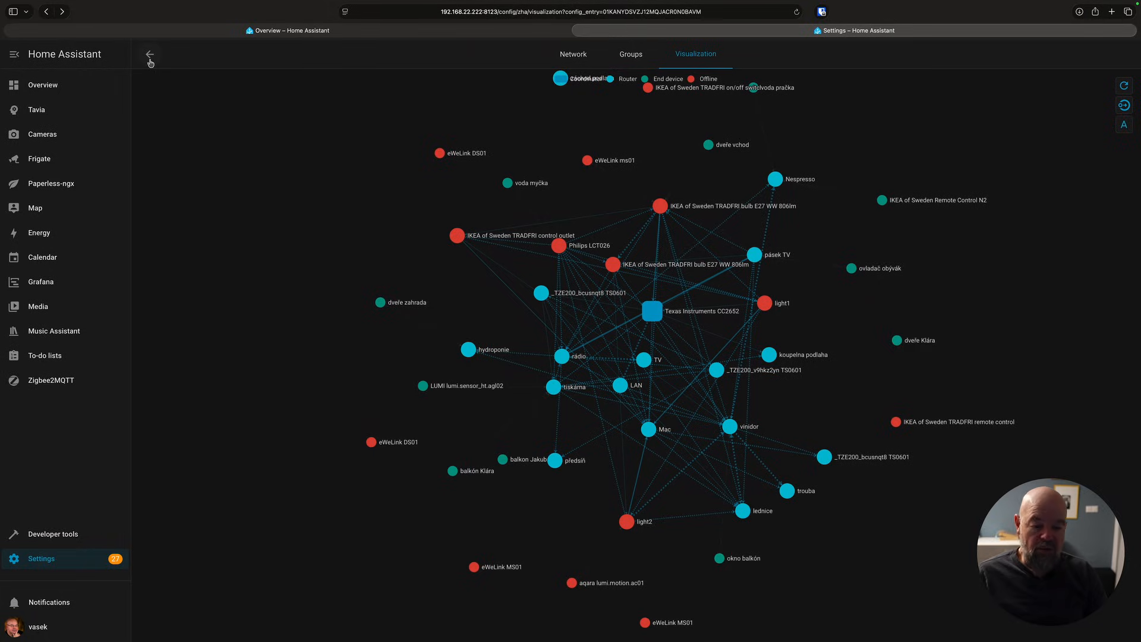
click(151, 57)
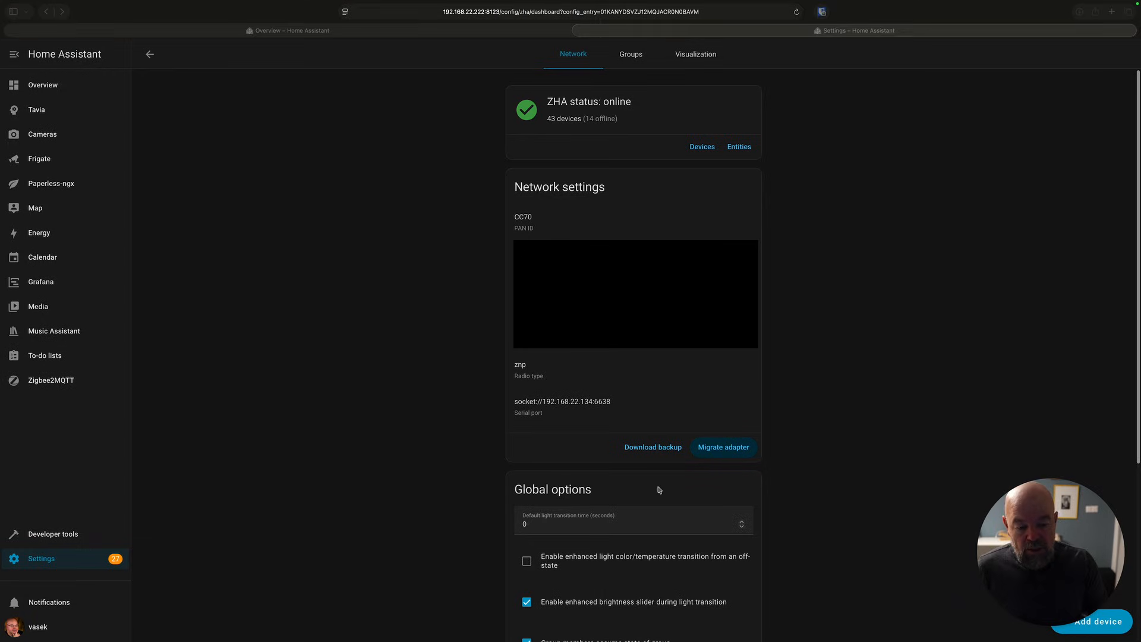
Migrate the ZHA network to a new adapter, choosing the ZBT-2 serial port /dev/ttyACM1 and automatic migration.
click(703, 451)
click(687, 375)
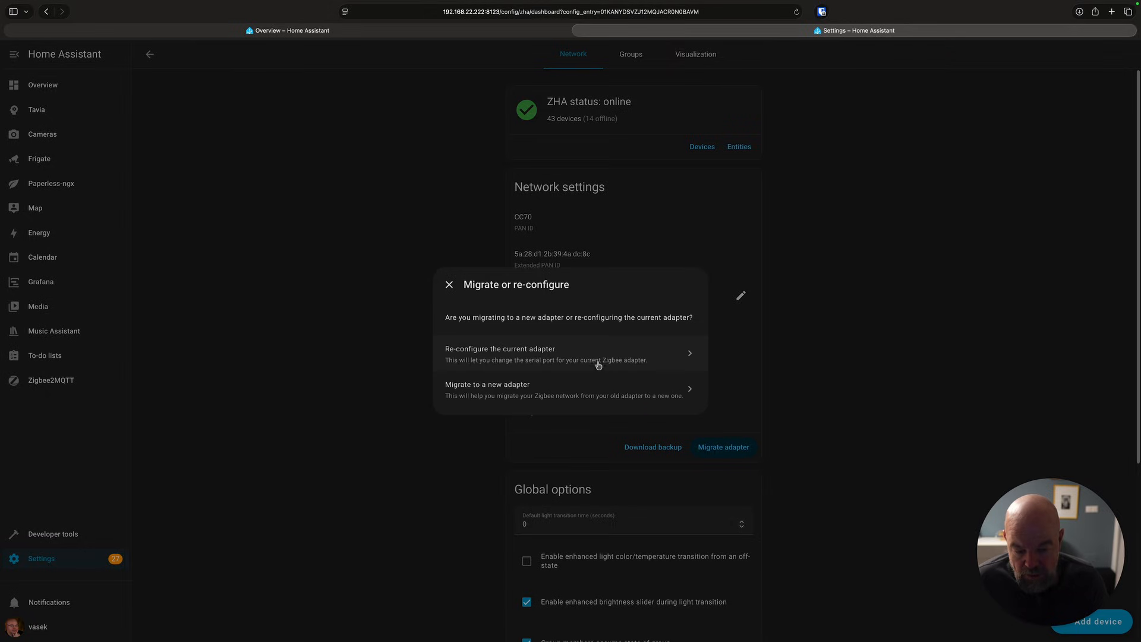
click(580, 393)
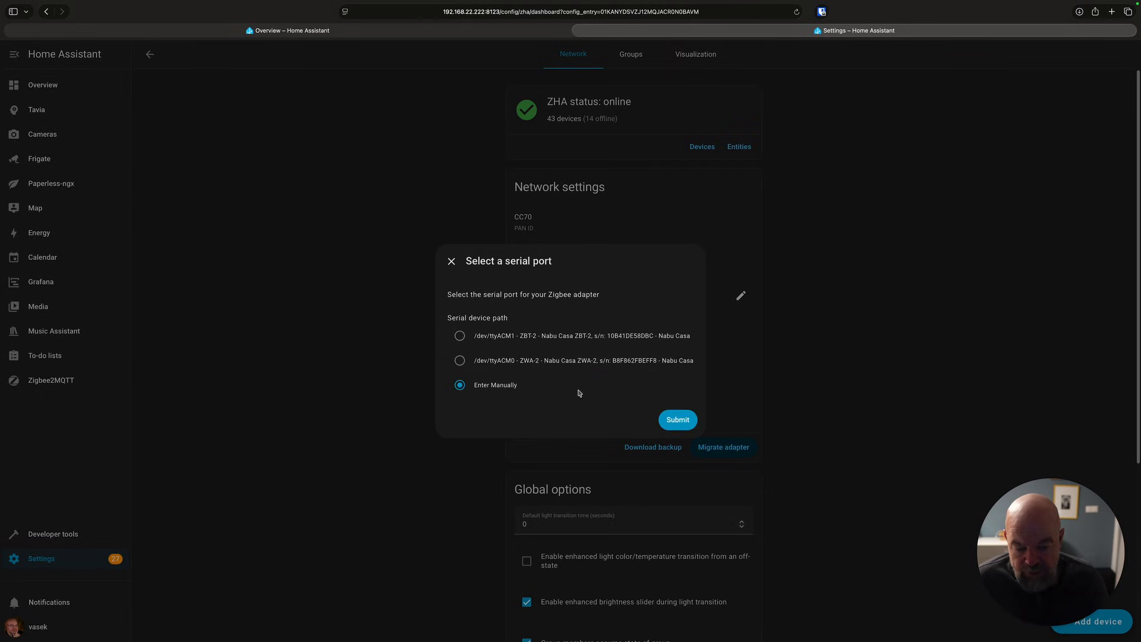
click(534, 340)
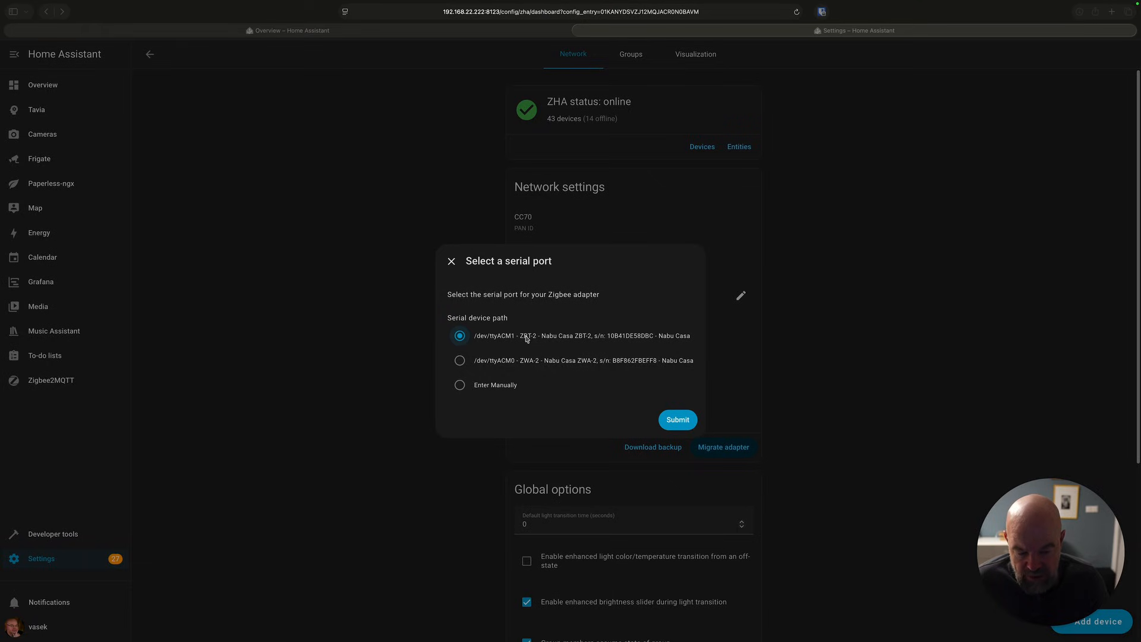
click(678, 422)
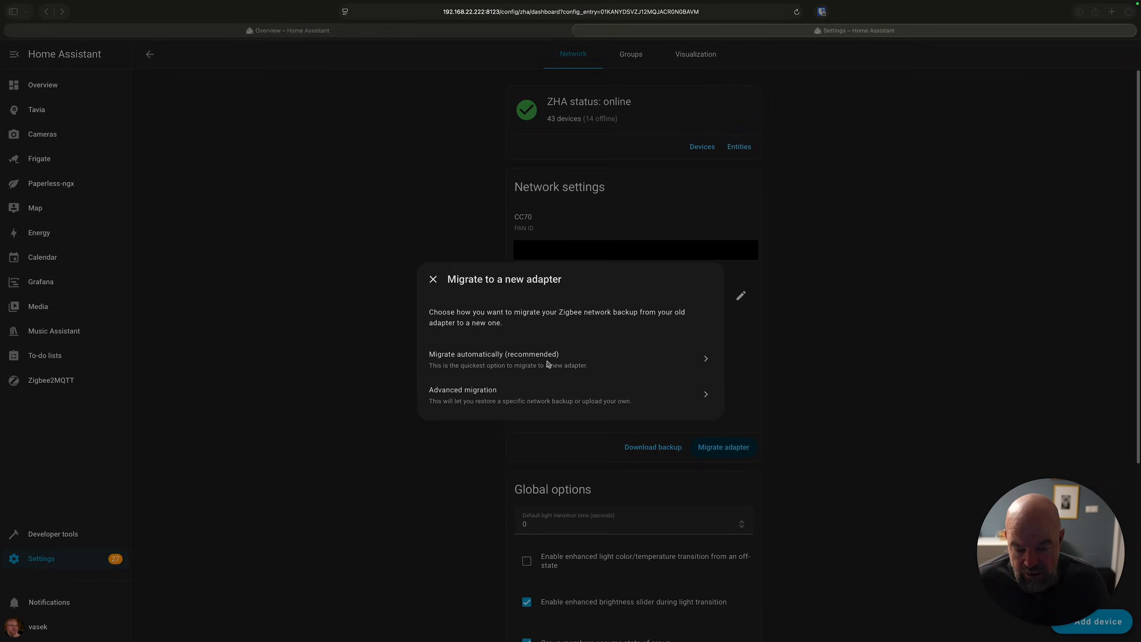
click(547, 363)
click(548, 360)
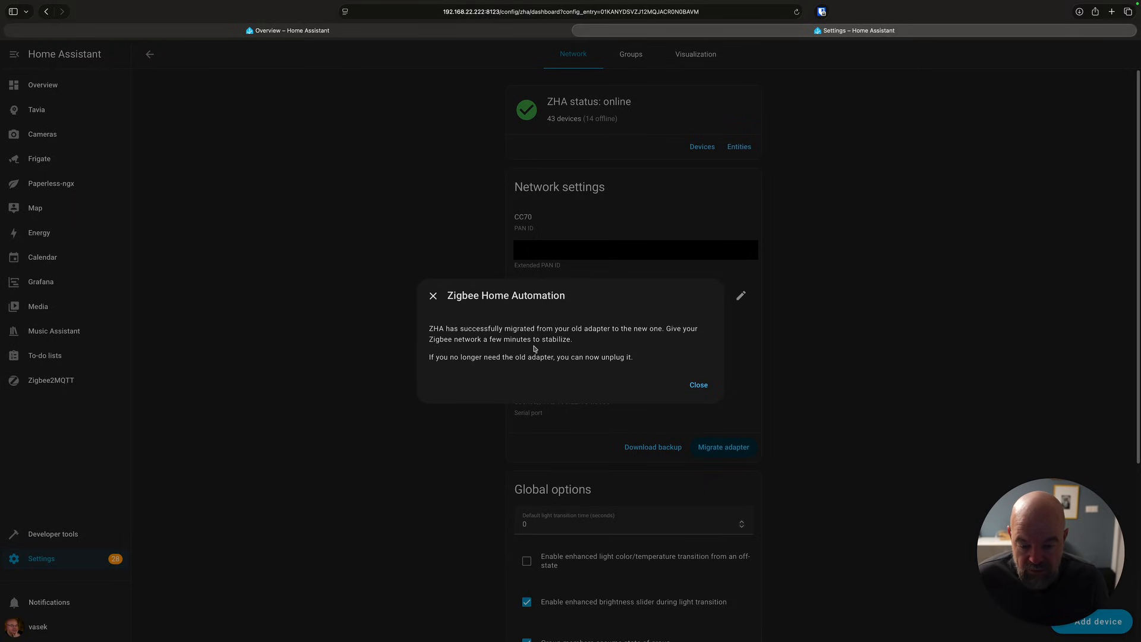
click(694, 384)
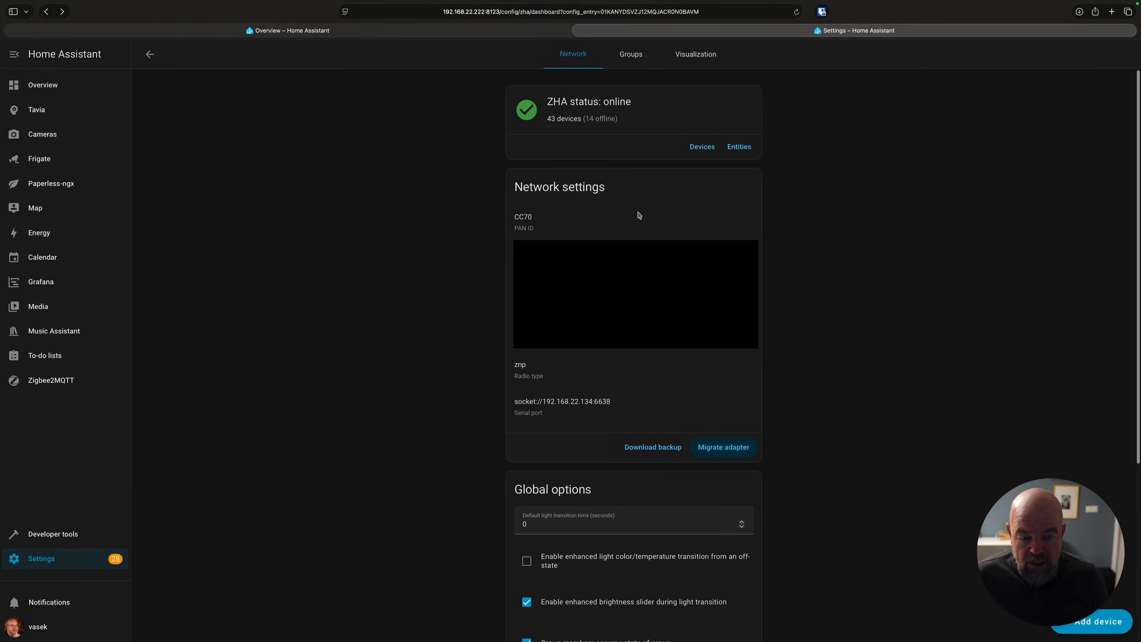
Try to rename the SLZB-06P10 entry of the Zigbee Home Automation integration.
click(150, 57)
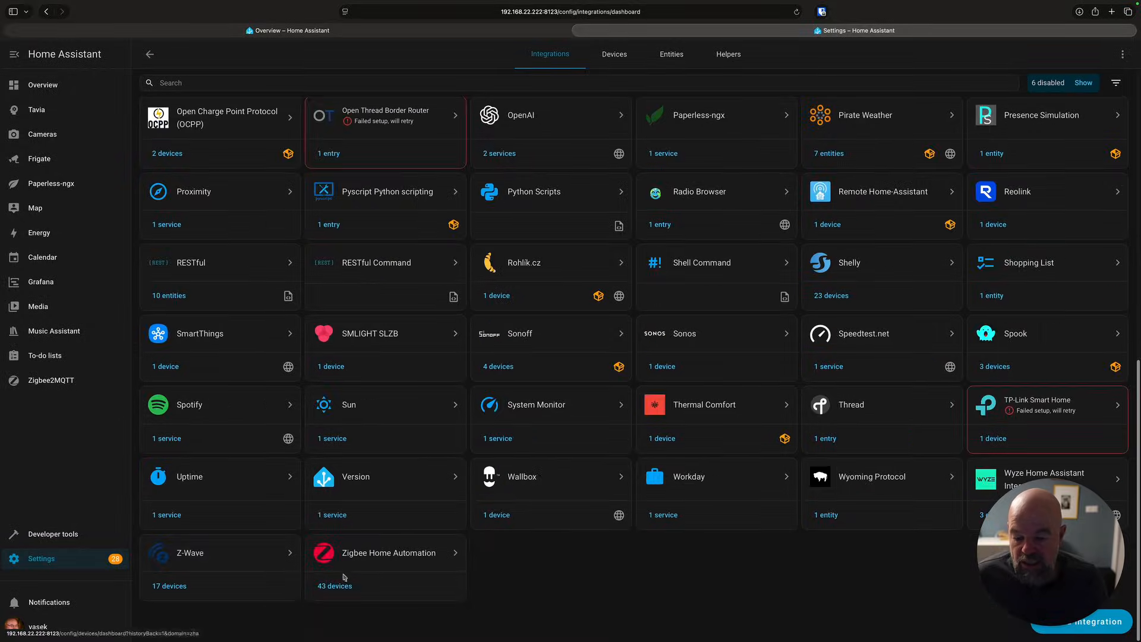
click(354, 559)
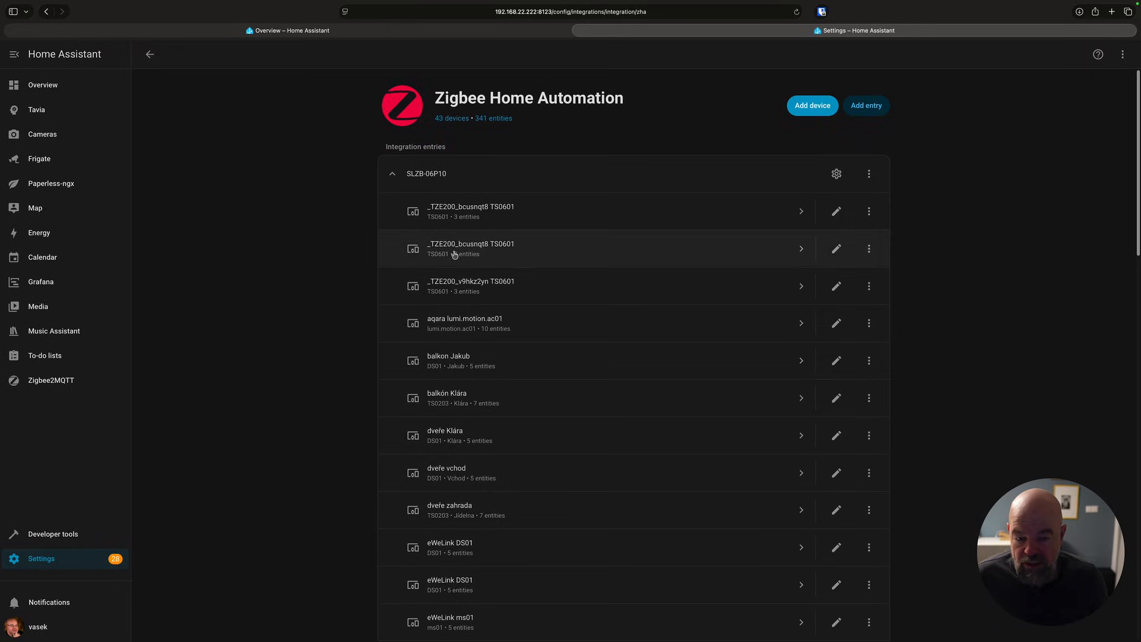
click(435, 173)
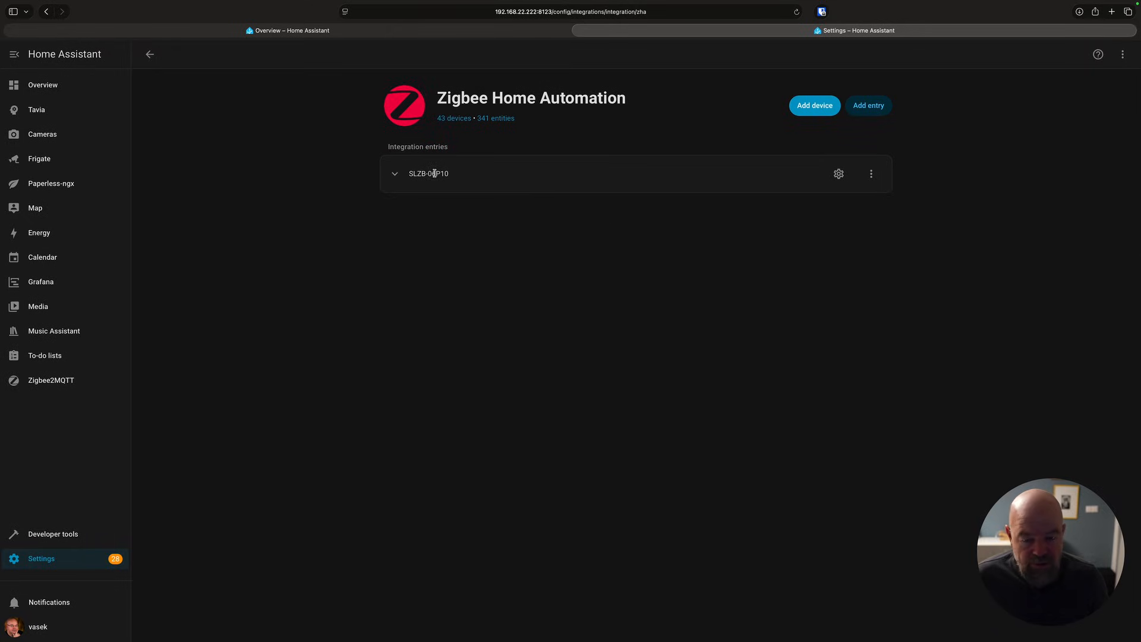
click(395, 175)
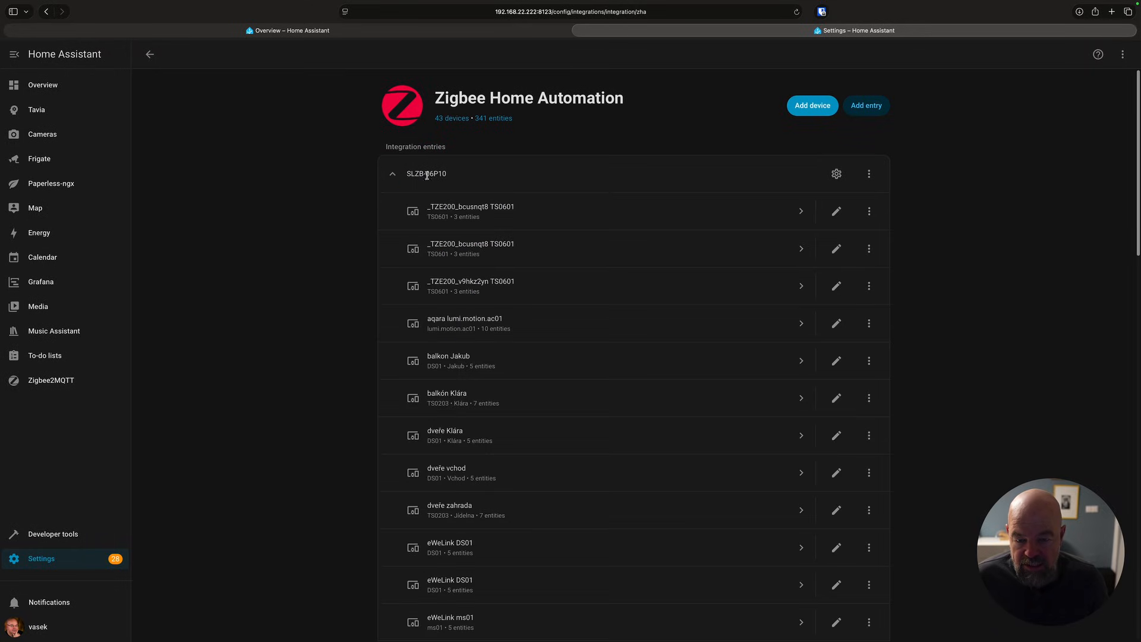
click(869, 174)
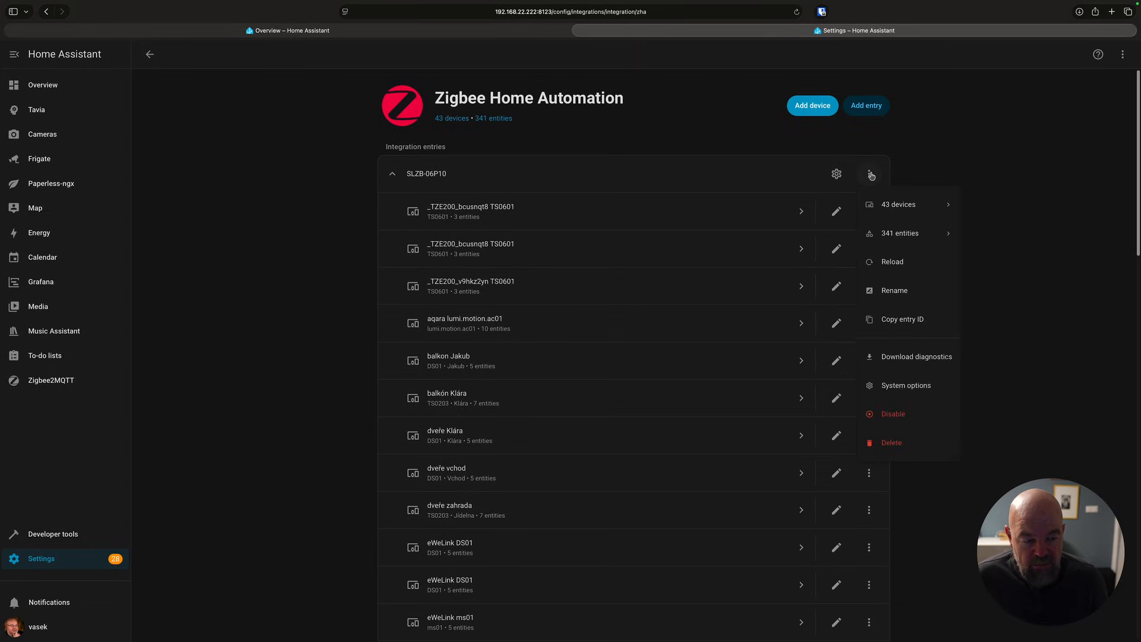
click(894, 294)
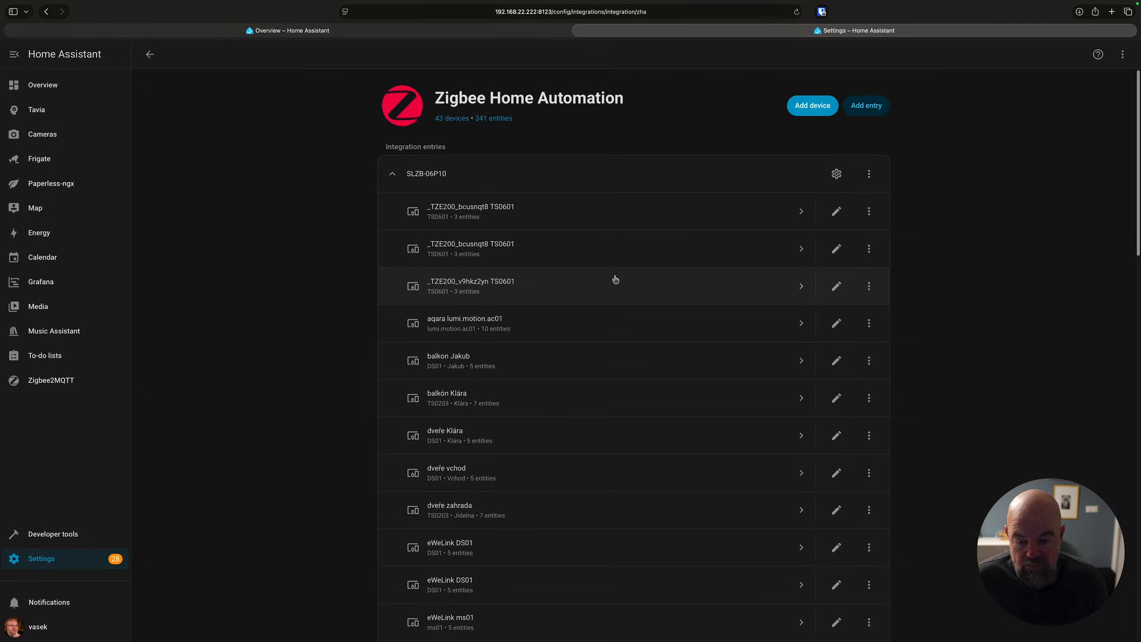
Inspect a TS0601 device's page, then open the ZHA network settings.
scroll(537, 383, down, 1)
scroll(542, 386, down, 2)
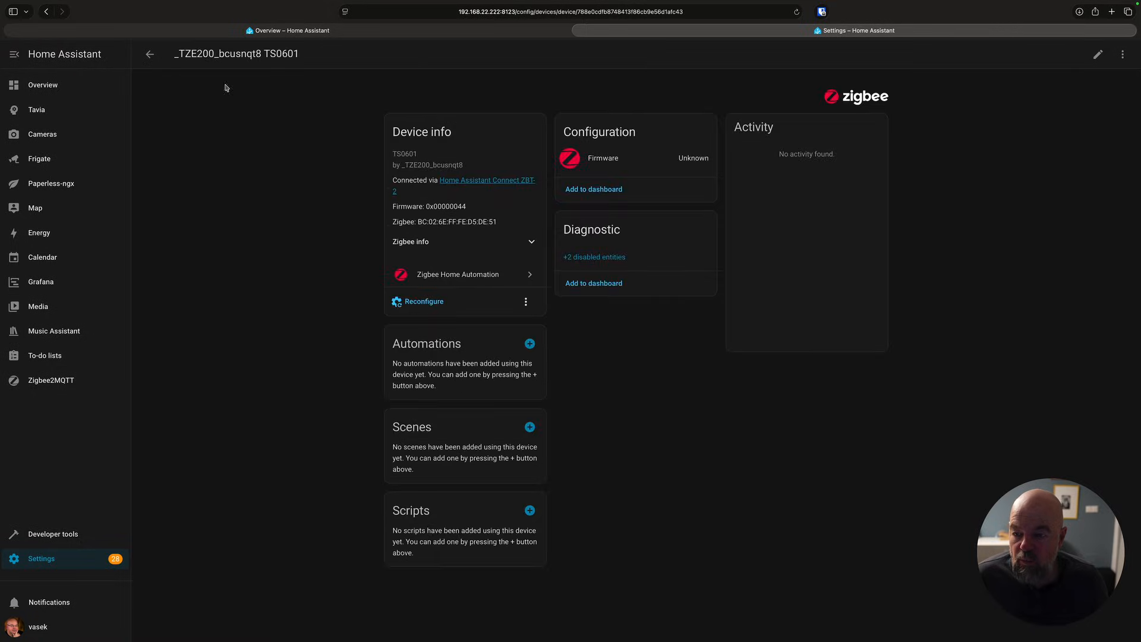
click(148, 54)
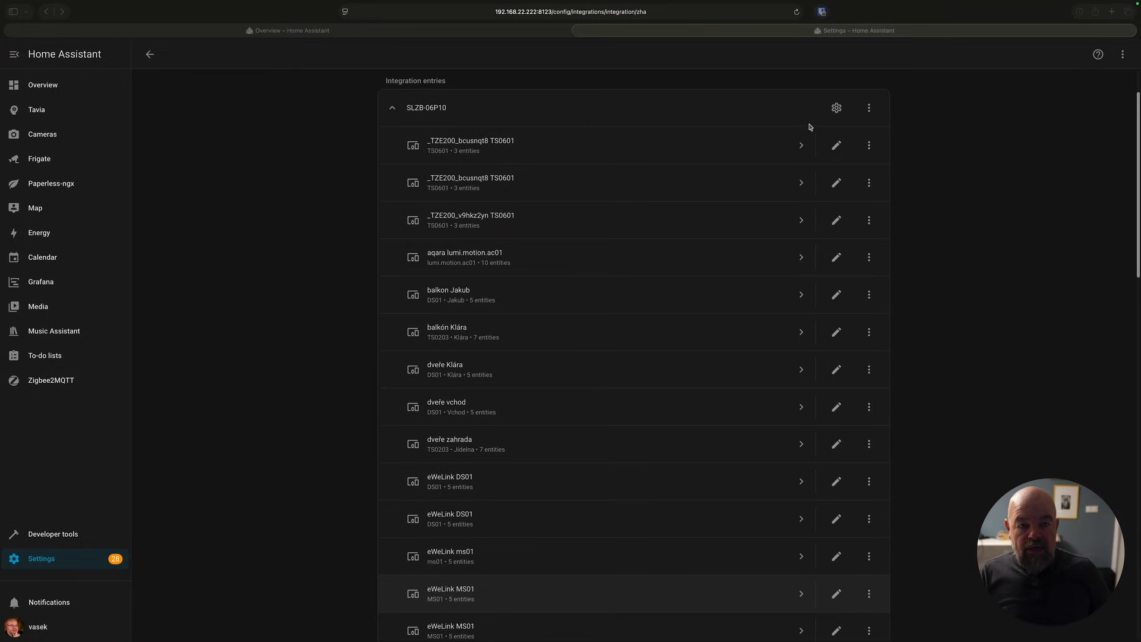
click(836, 107)
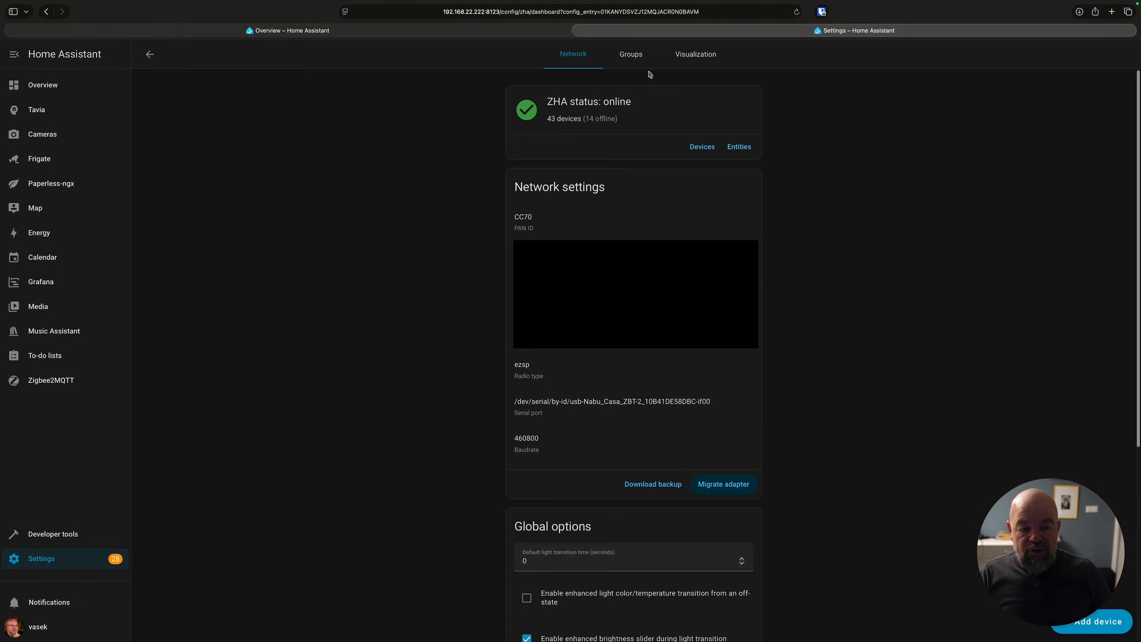
Explore the ZHA network visualization and open the LAN device's page from the map.
click(696, 54)
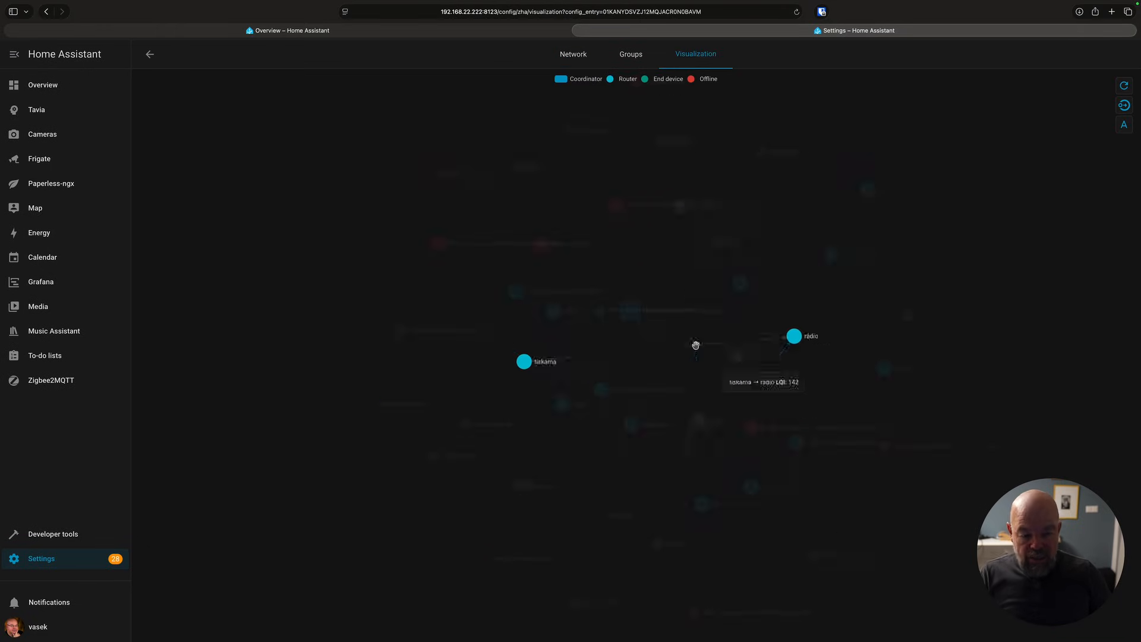
mouse_move(695, 317)
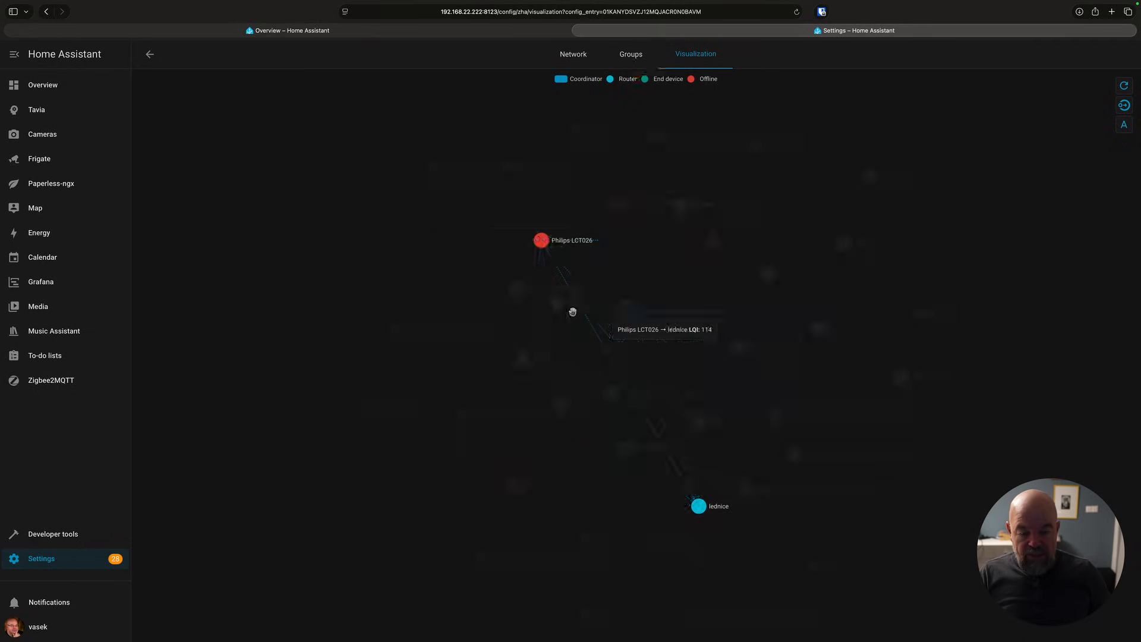
mouse_move(560, 305)
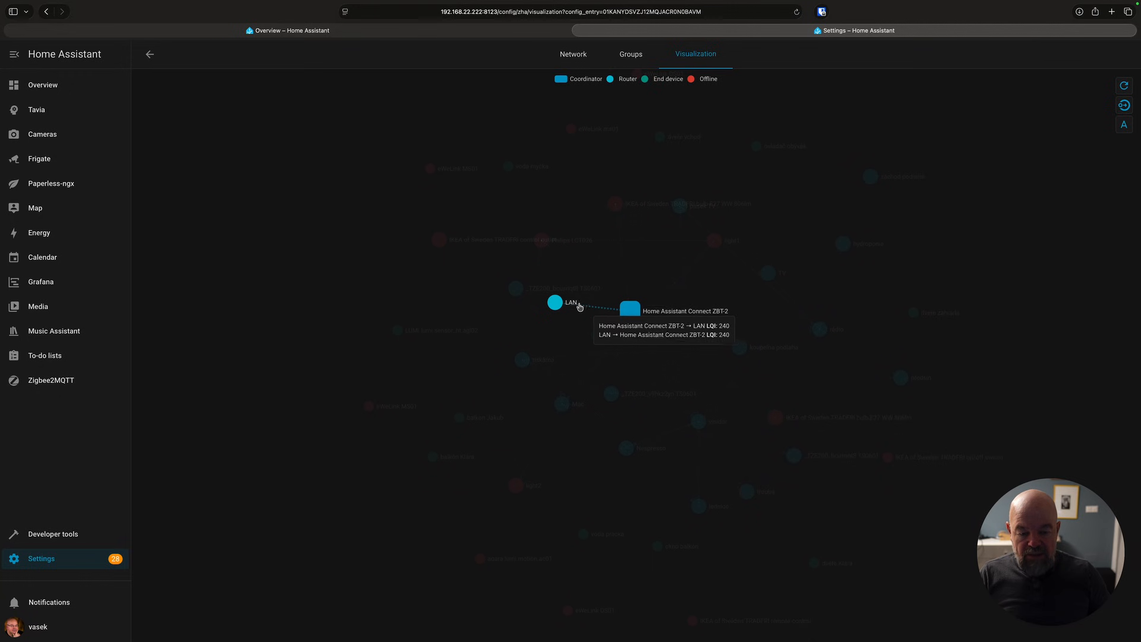
click(575, 305)
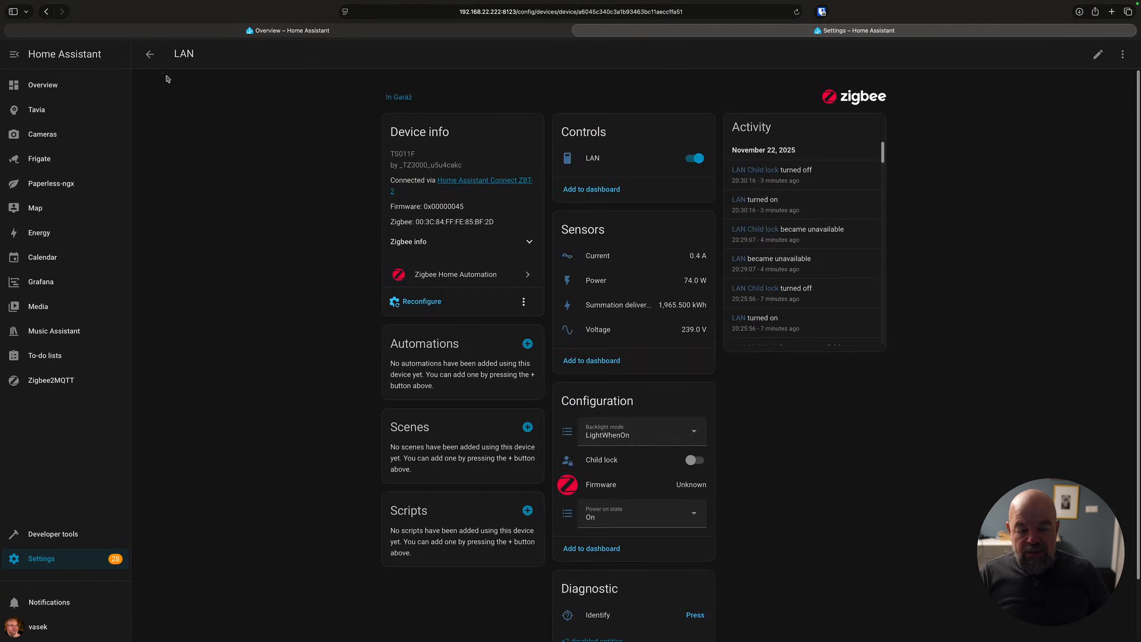
click(148, 57)
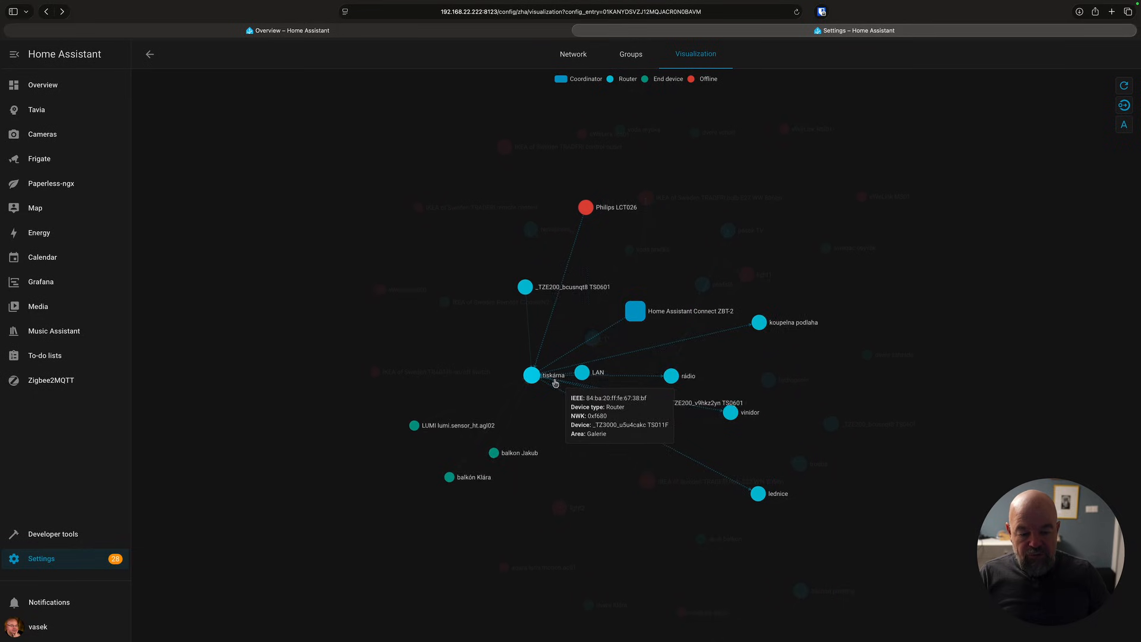
Open the tiskárna device from the network map and toggle its switch off and back on.
mouse_move(582, 373)
click(588, 375)
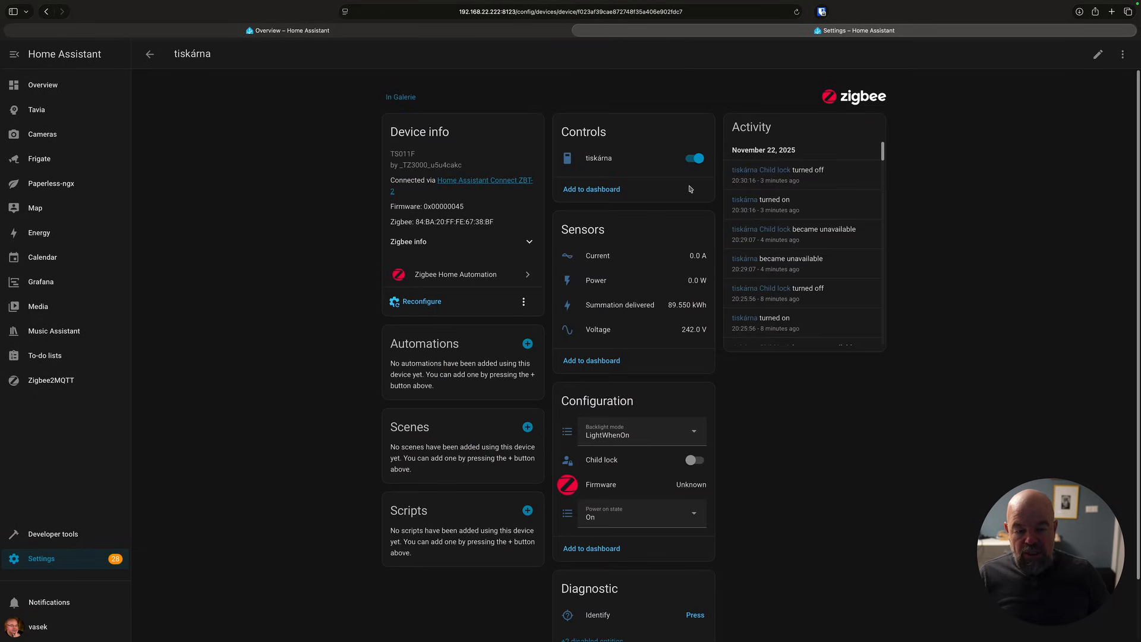
click(693, 161)
click(694, 161)
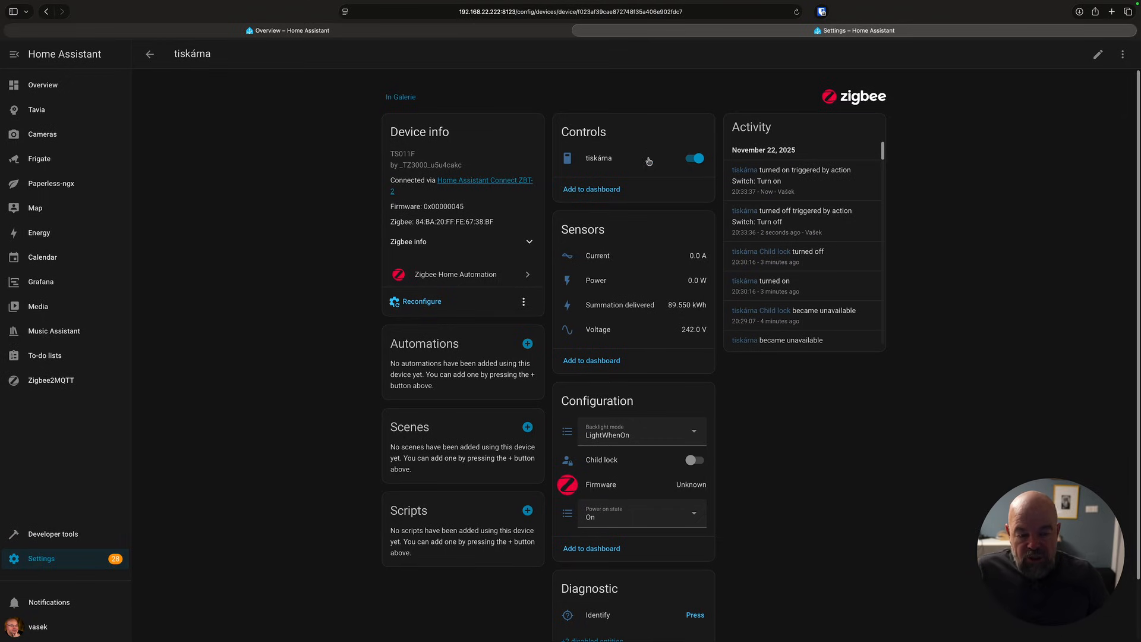
click(150, 55)
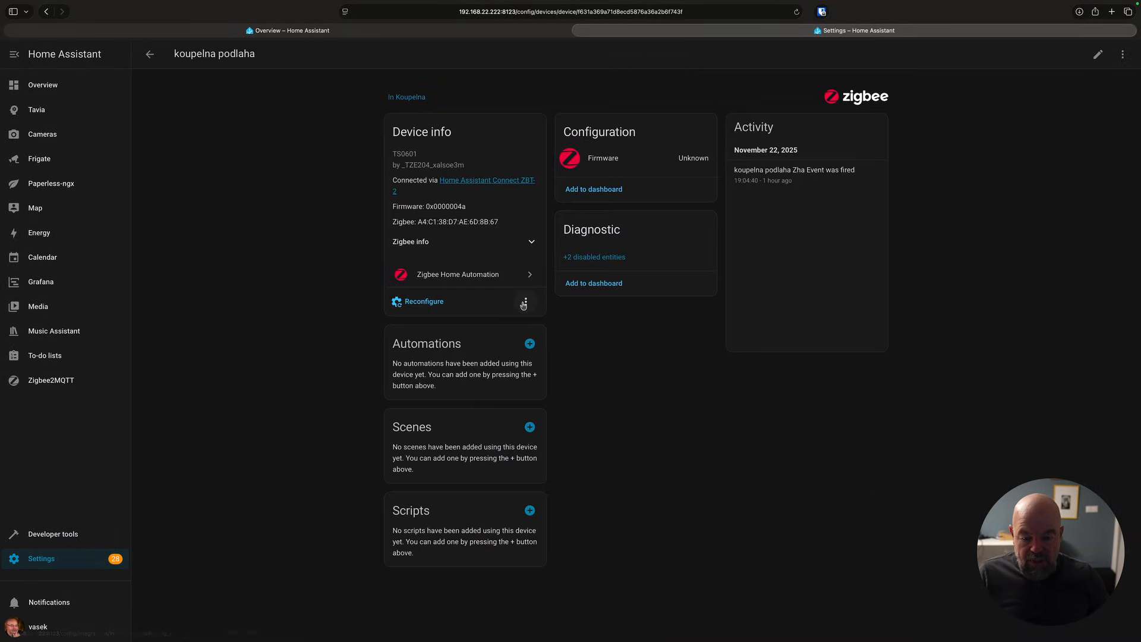
Reconfigure the koupelna podlaha device opened from the network map.
click(526, 302)
click(429, 302)
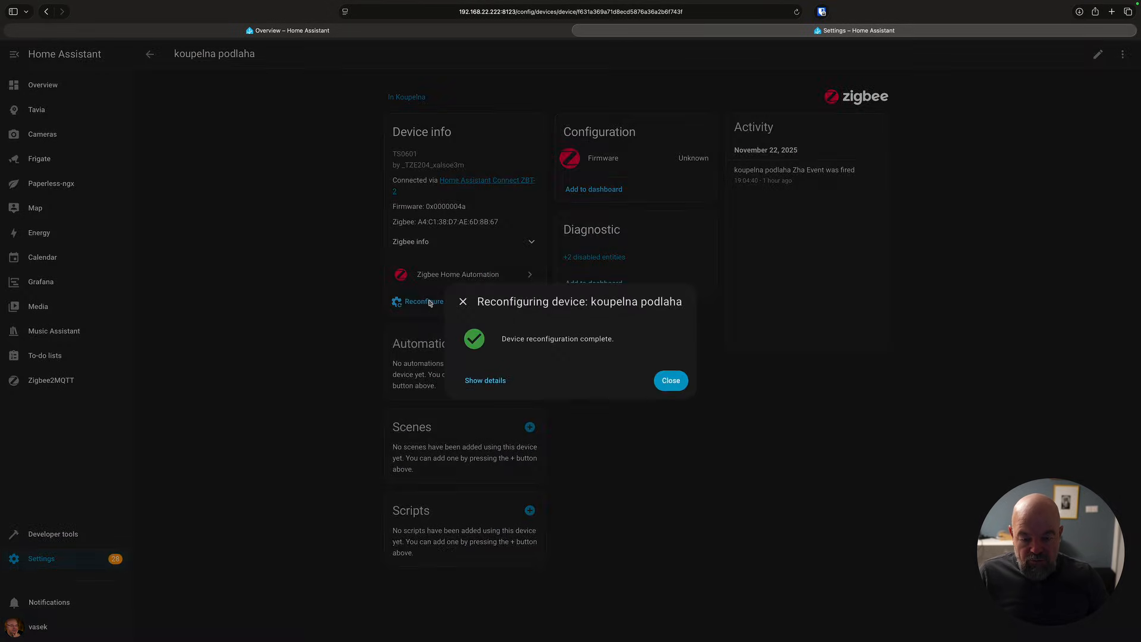
click(668, 381)
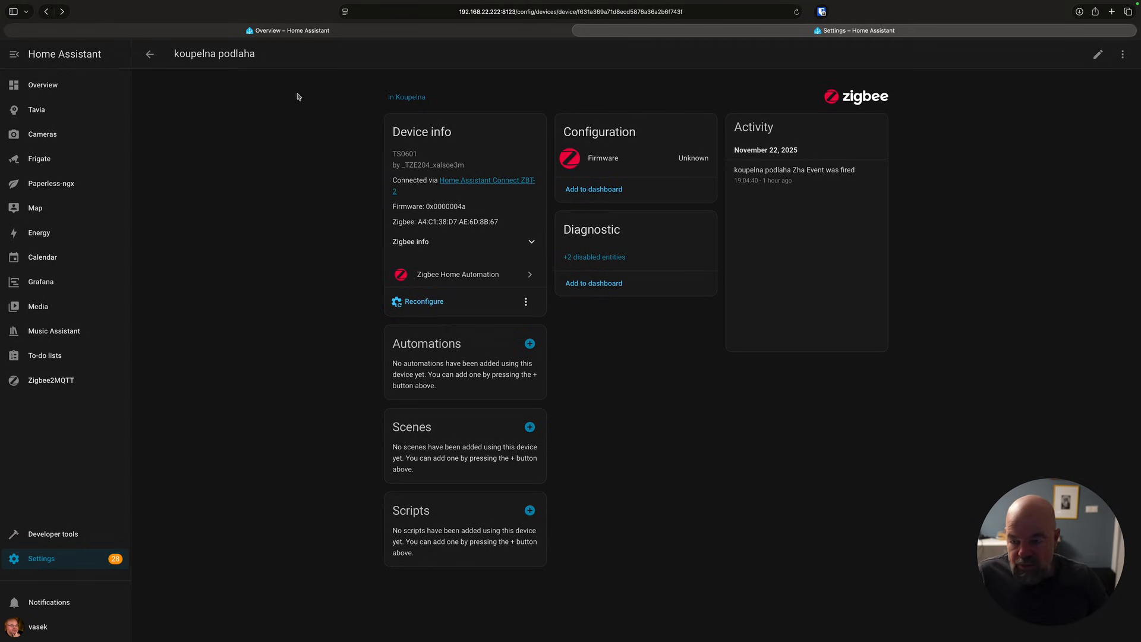
click(150, 56)
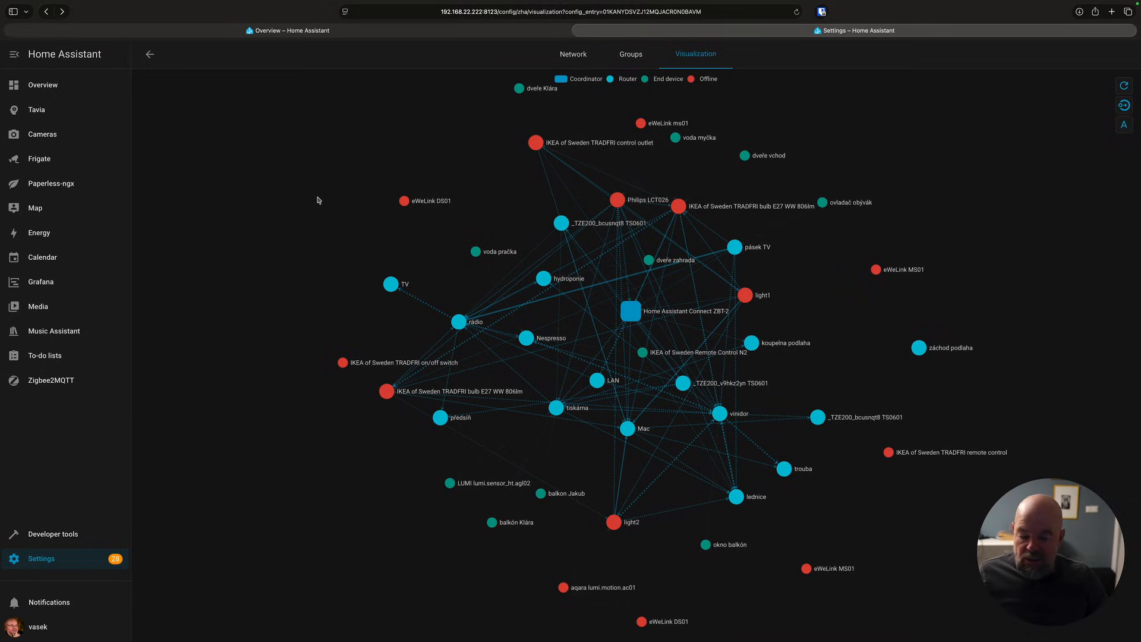
Select the ZBT-2 serial port path shown in the ZHA network settings.
click(150, 56)
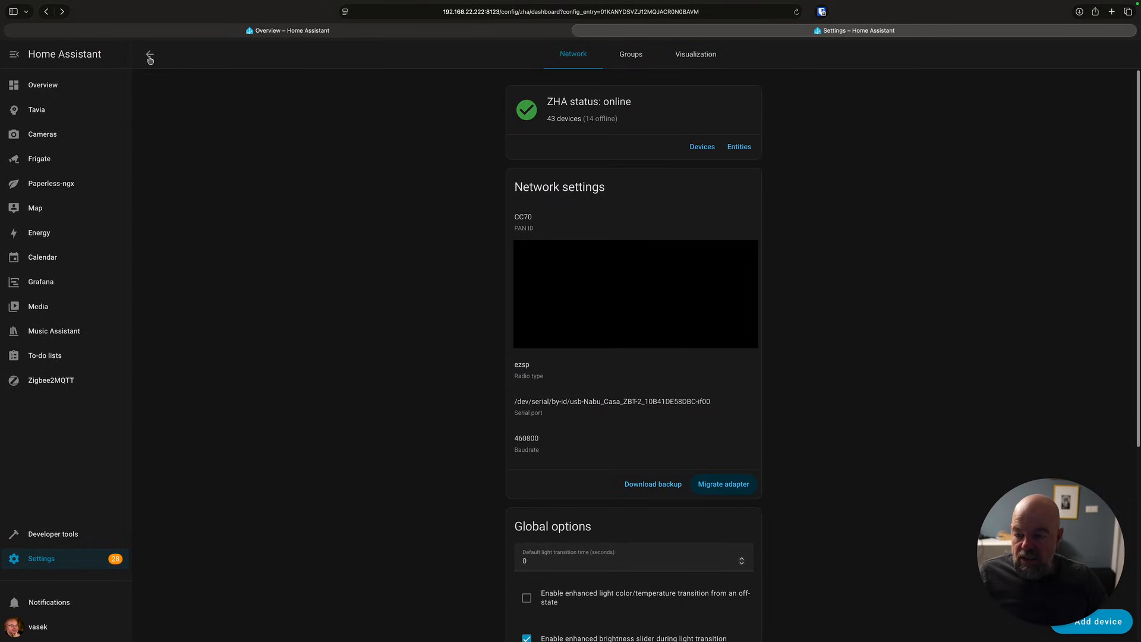
click(516, 403)
drag(516, 403, 708, 402)
key(super+c)
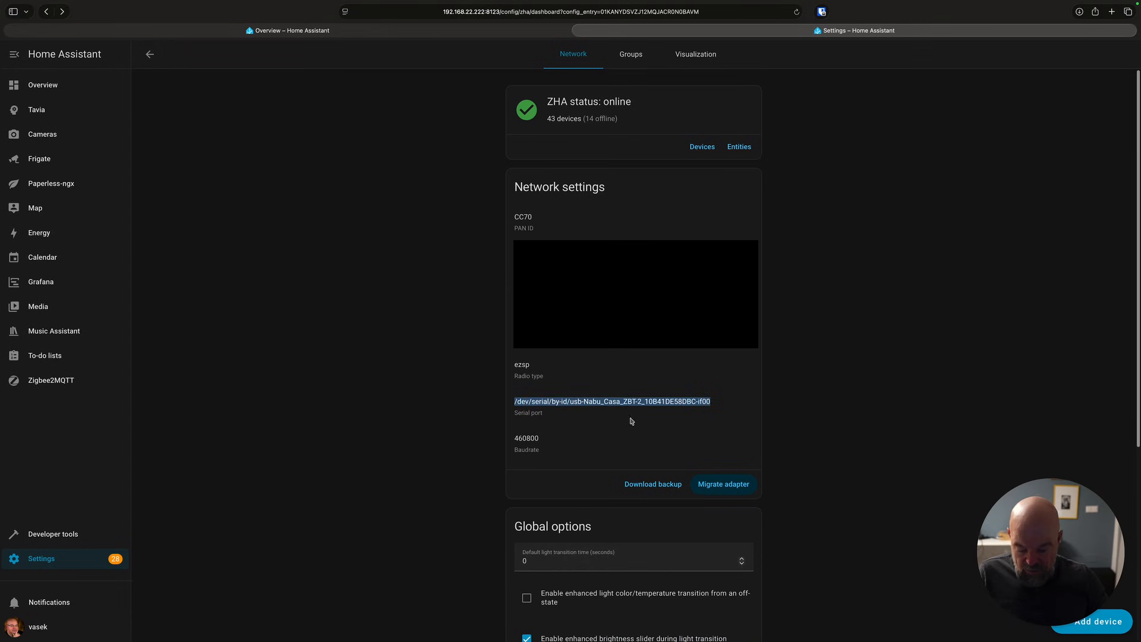
click(516, 438)
click(150, 56)
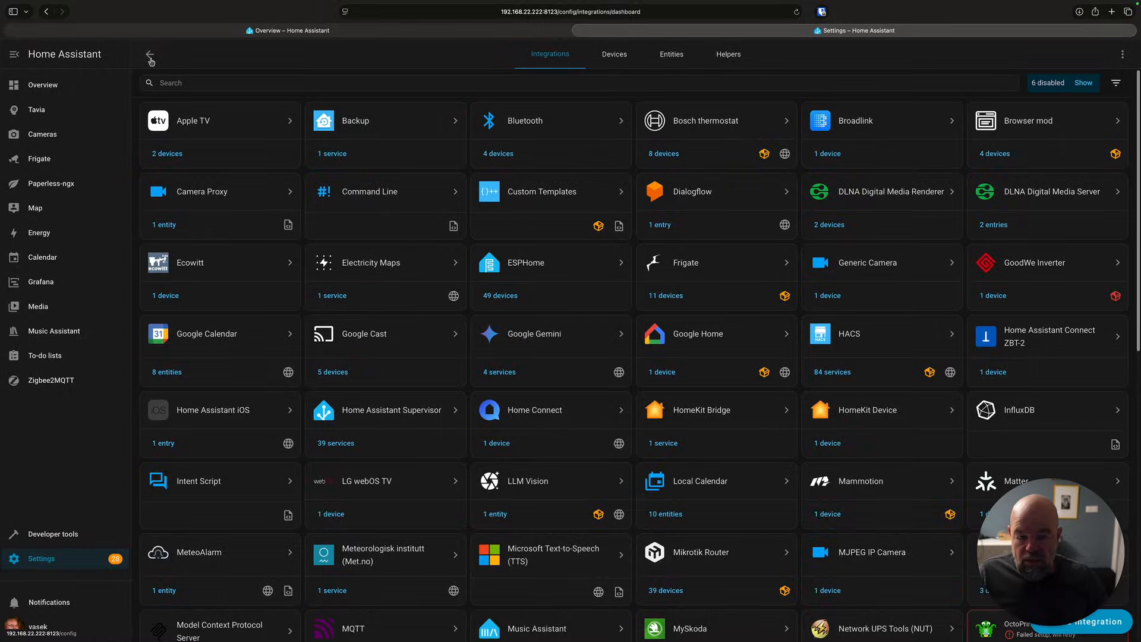
Open the options menu of the SLZB-06P10 entry in the ZHA integration.
scroll(558, 448, down, 10)
click(392, 552)
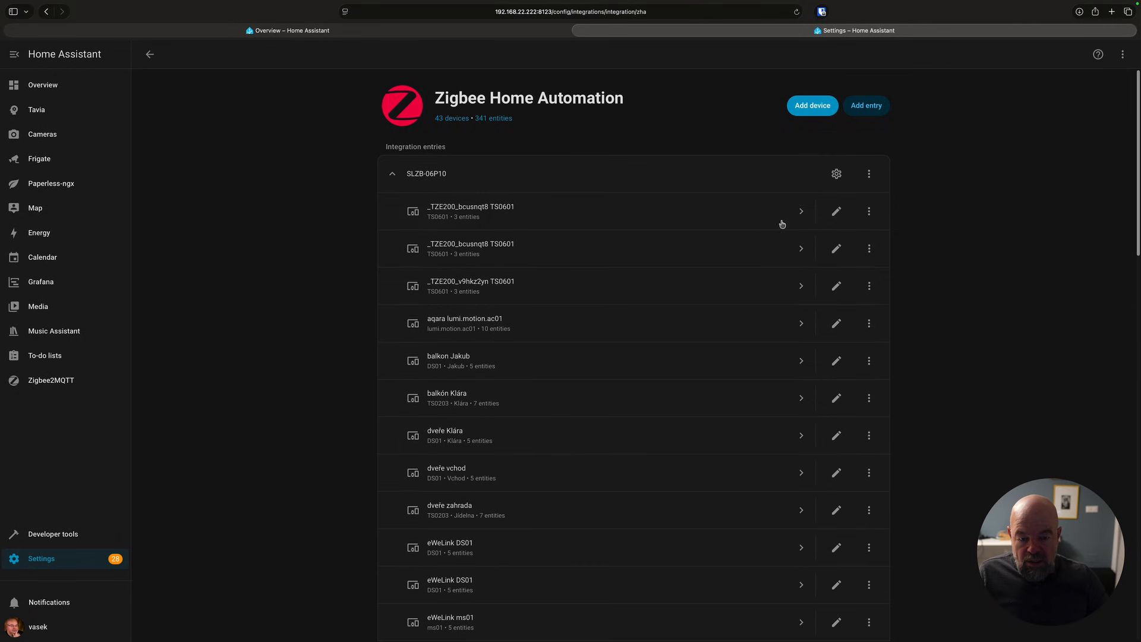
click(869, 174)
click(896, 410)
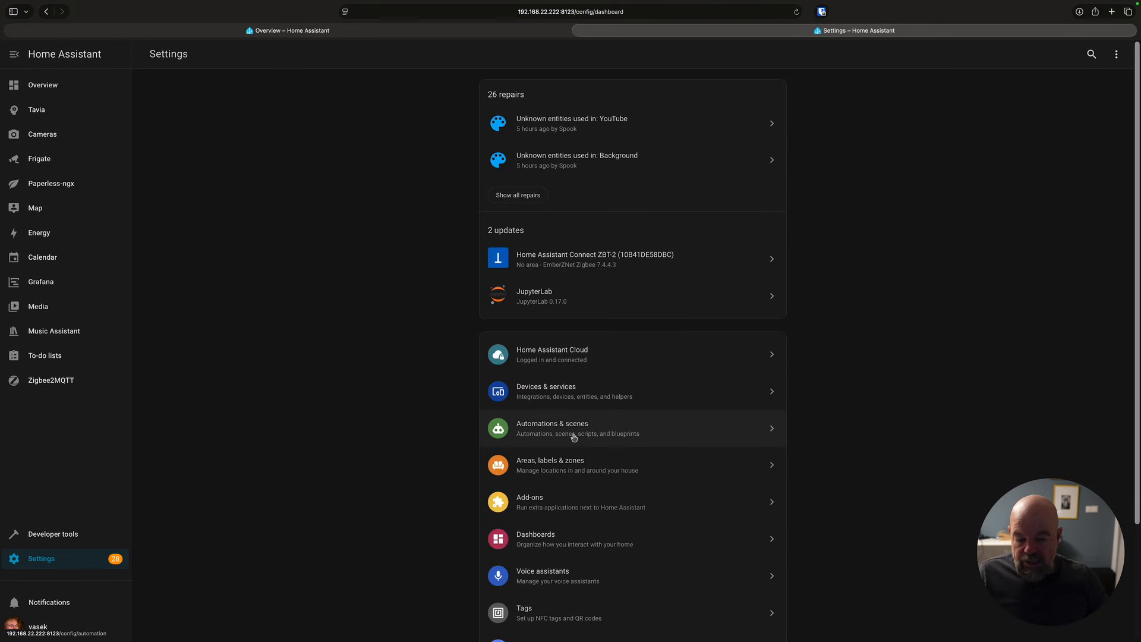
Open the Zigbee2MQTT add-on configuration and paste the ZBT-2 serial path /dev/serial/by-id/usb-Nabu_Casa_ZBT-2_10B41DE58DBC-if00 as the serial port.
click(603, 488)
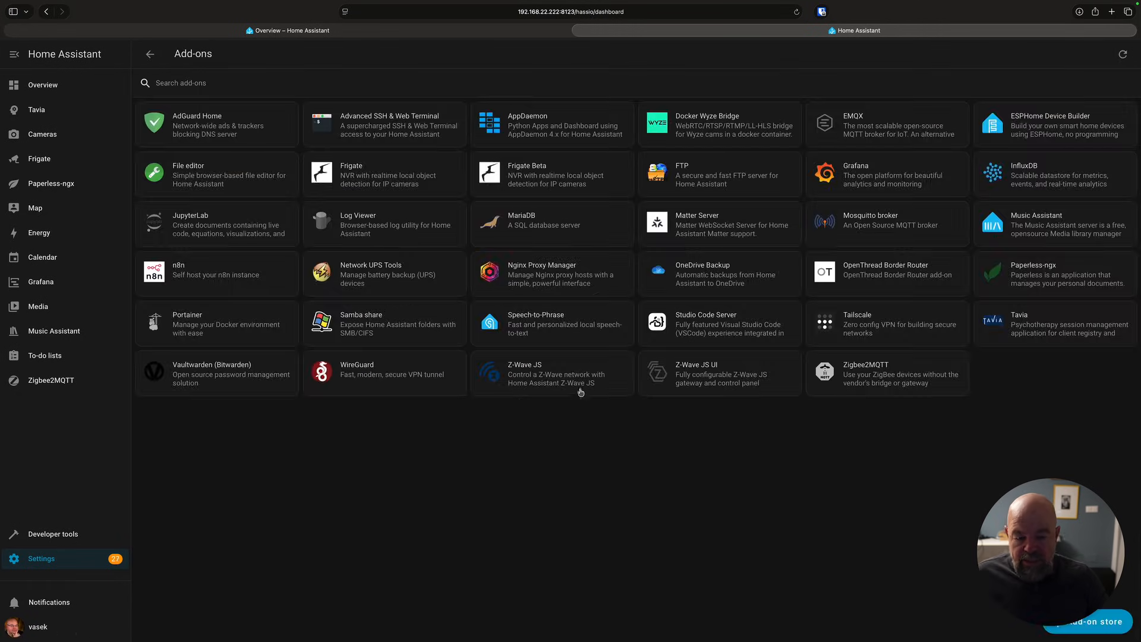
click(835, 376)
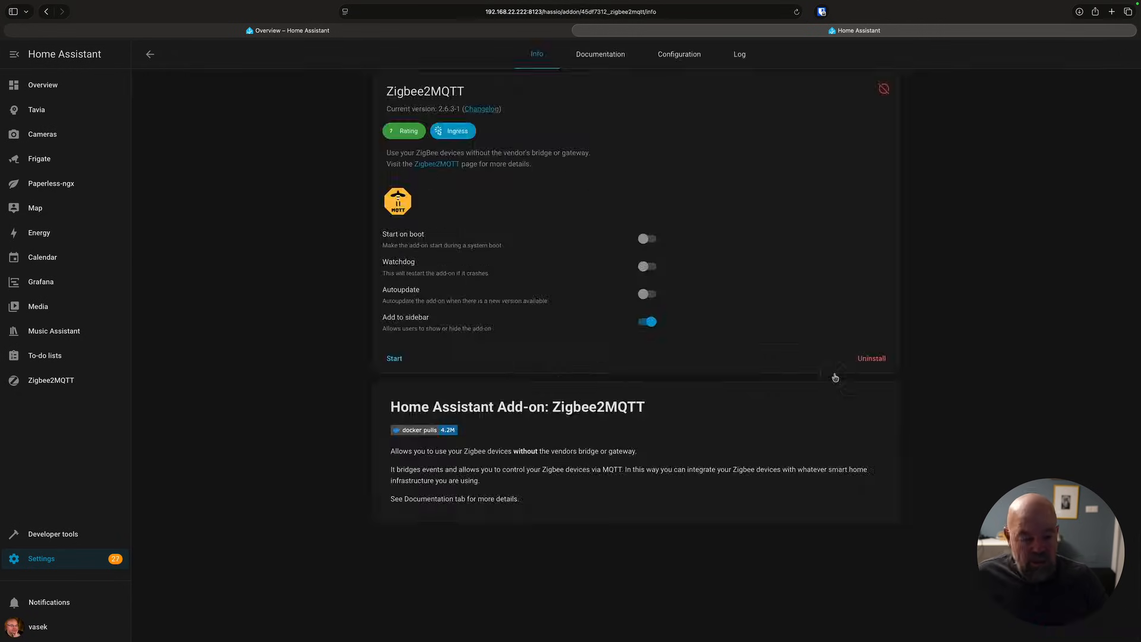
click(686, 69)
click(467, 265)
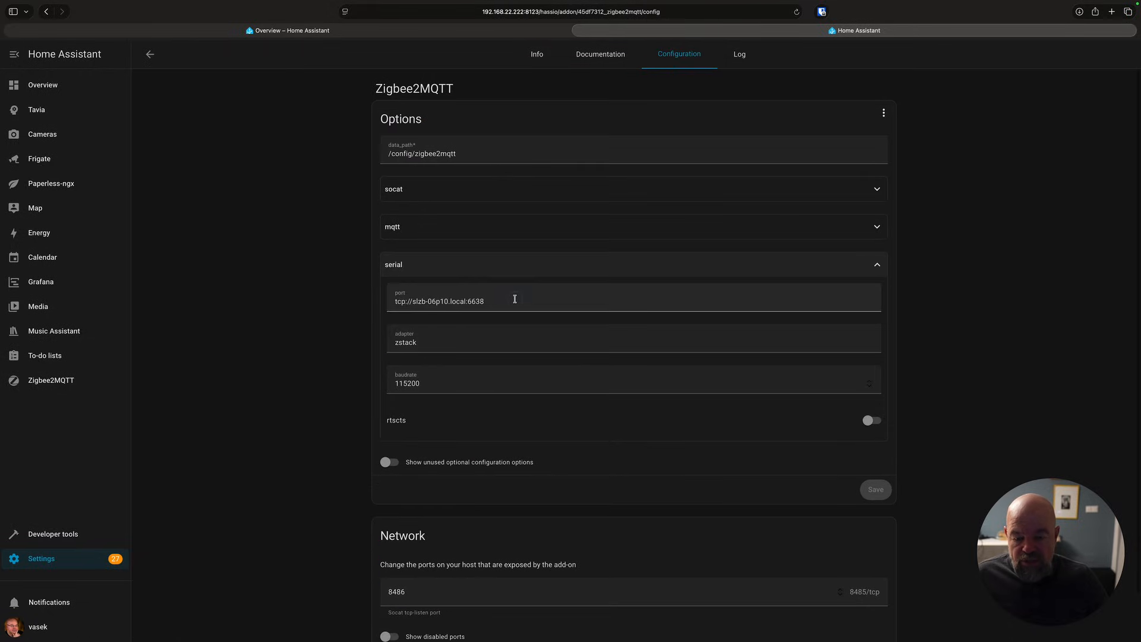
click(523, 301)
key(super+a)
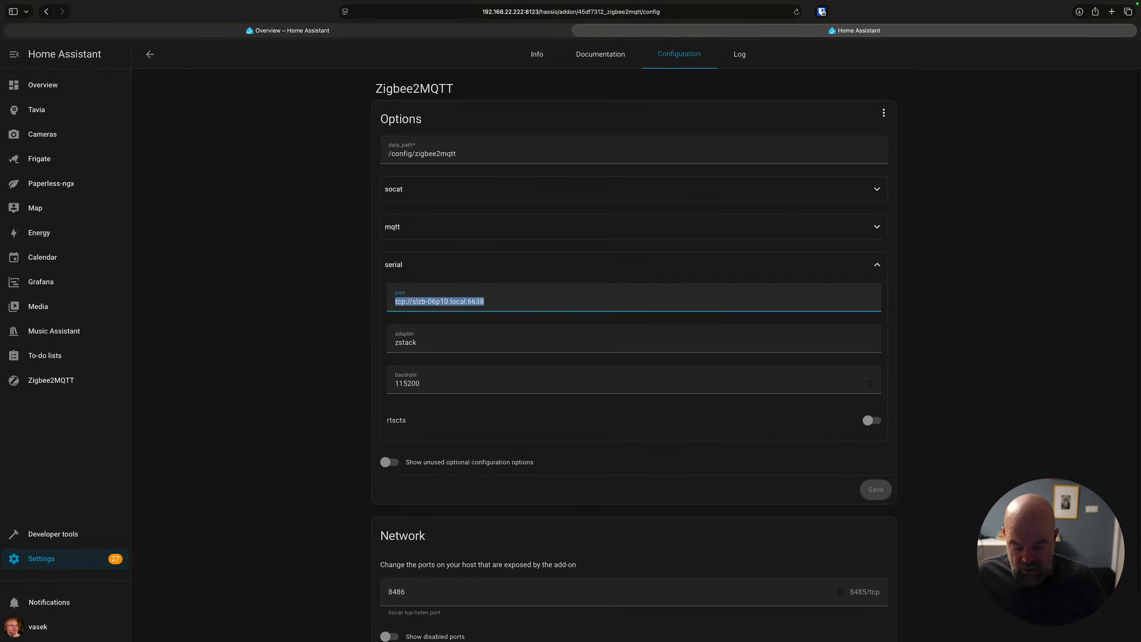
key(super+v)
Set the serial baudrate to 460800 and the adapter to ember, then save the configuration.
double_click(436, 383)
text(460800)
click(430, 346)
key(super+a)
text(ember)
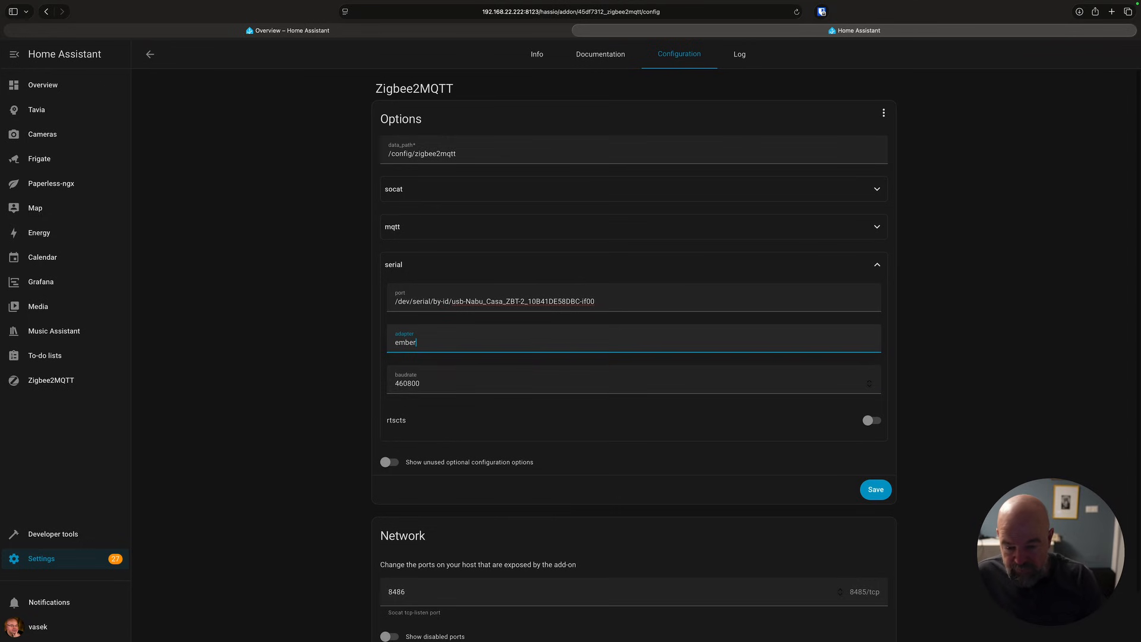
click(876, 490)
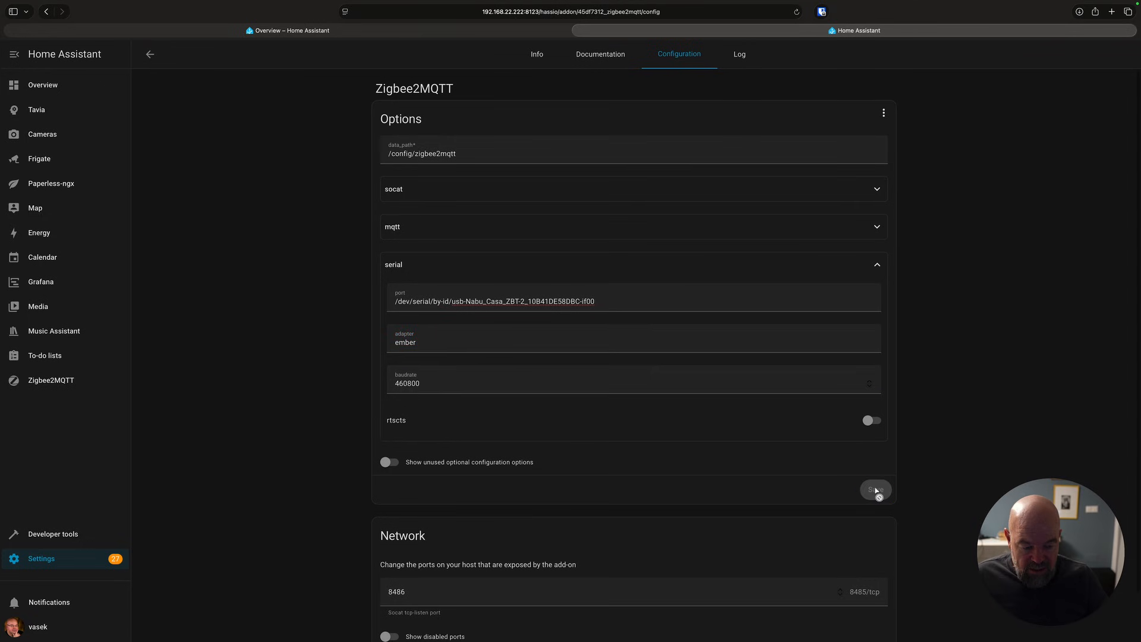
Start the Zigbee2MQTT add-on and review its log output.
click(534, 63)
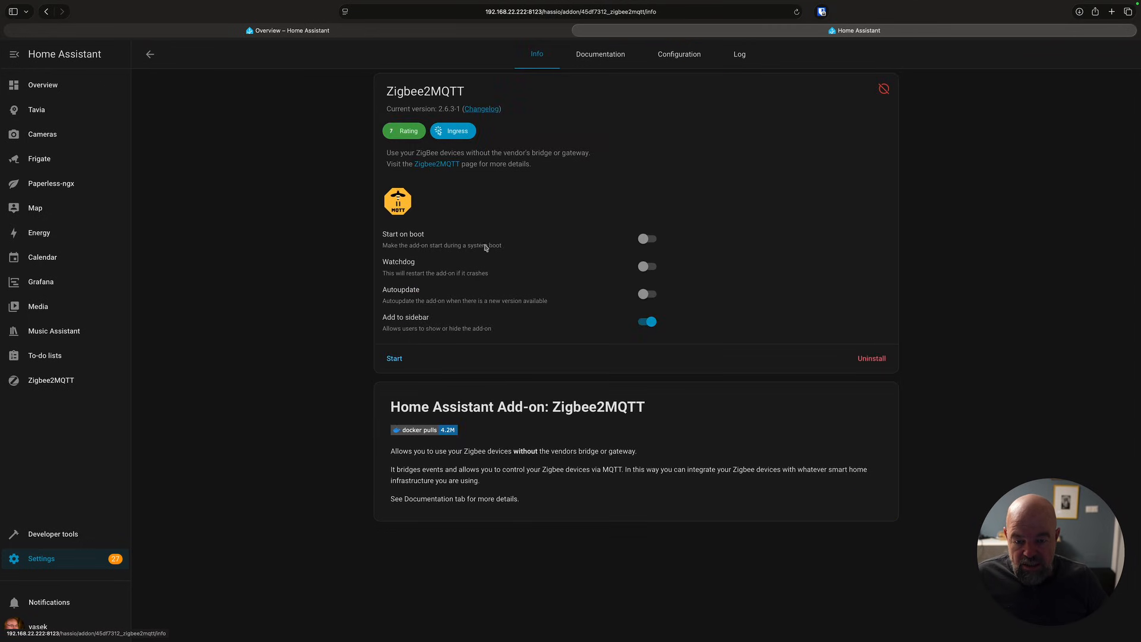
click(396, 359)
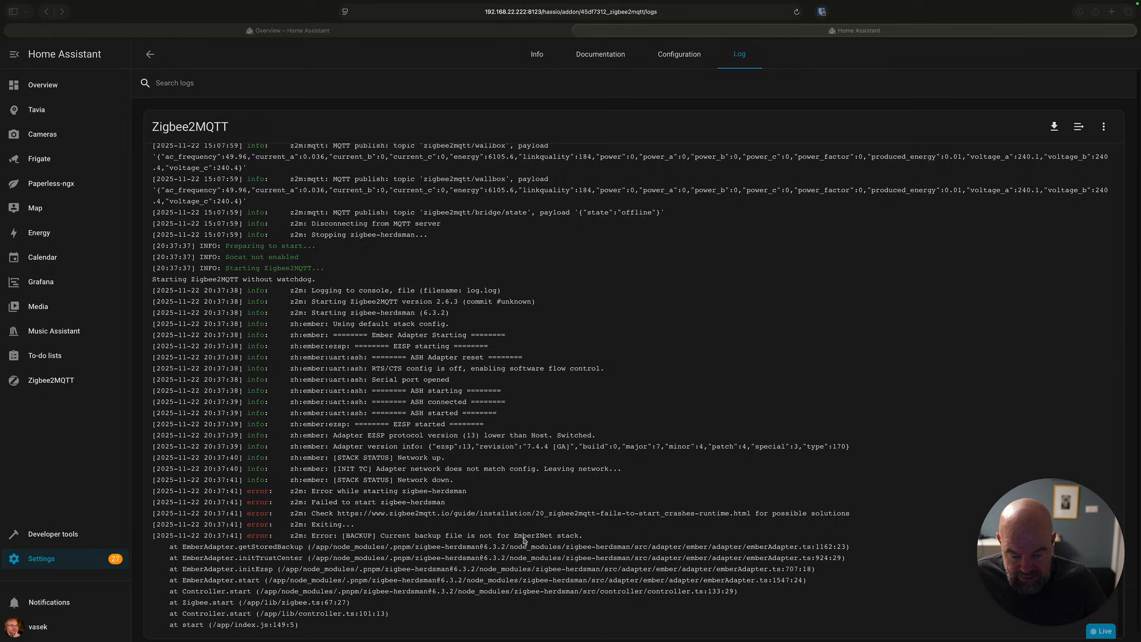
scroll(523, 542, down, 1)
scroll(521, 543, up, 1)
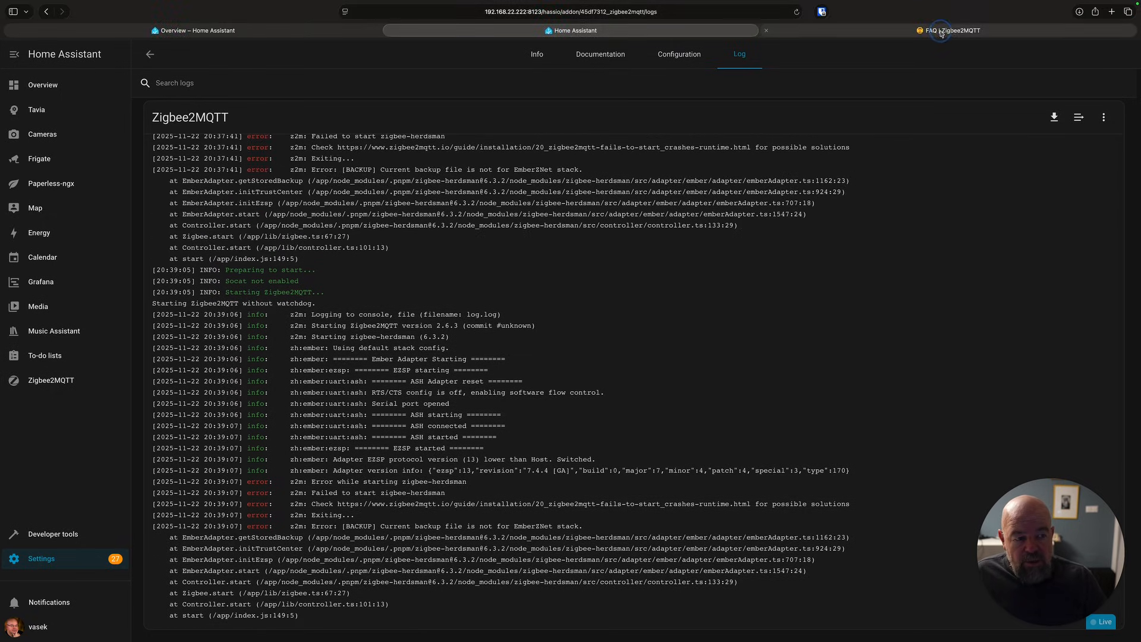
Delete coordinator_backup.json and coordinator_backup.json.old from the zigbee2mqtt config folder in Studio Code Server.
click(928, 33)
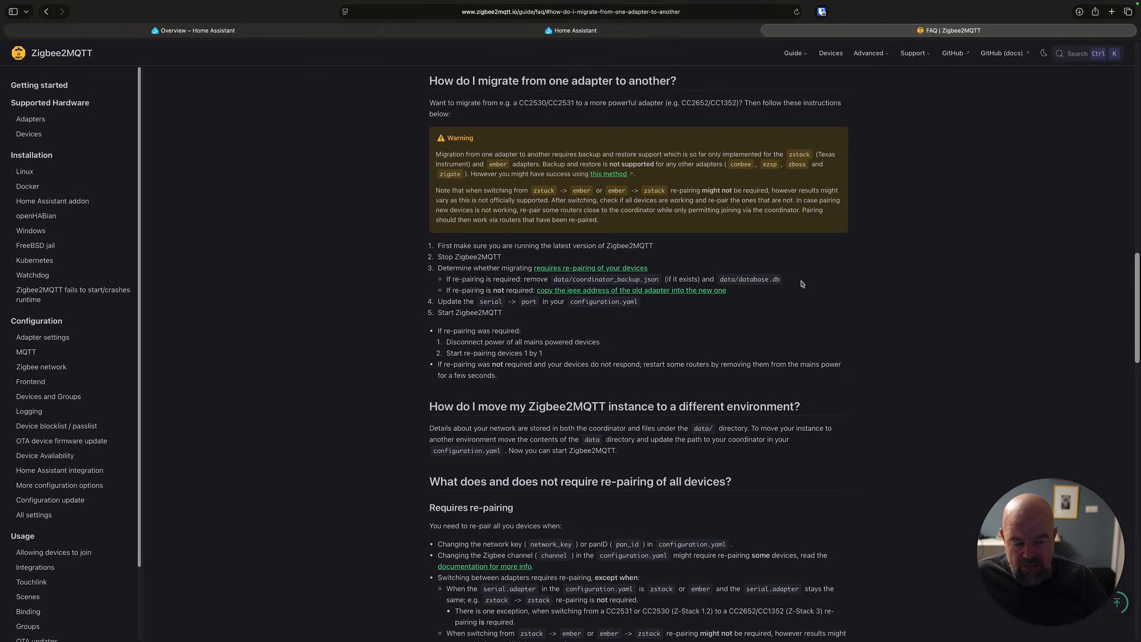
click(579, 31)
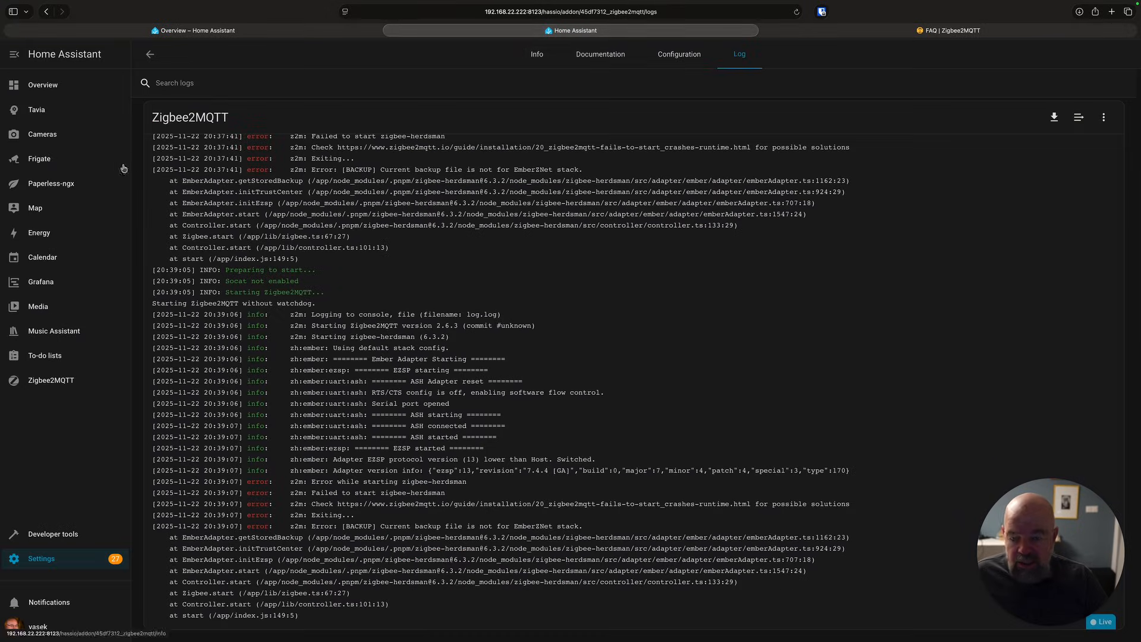
right_click(242, 377)
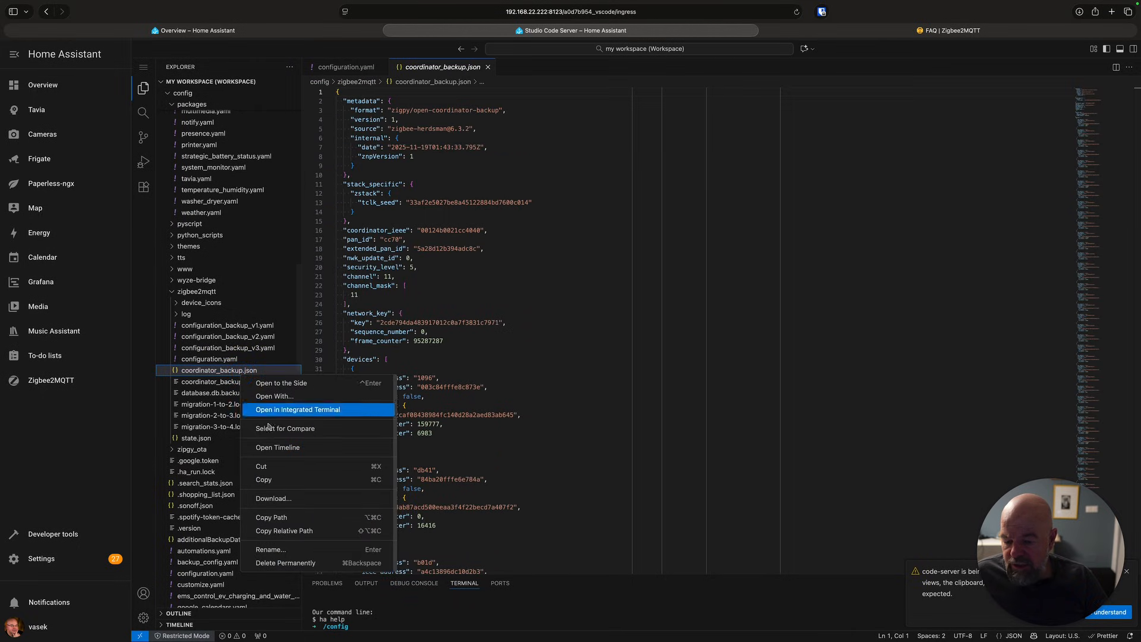
click(303, 562)
right_click(247, 373)
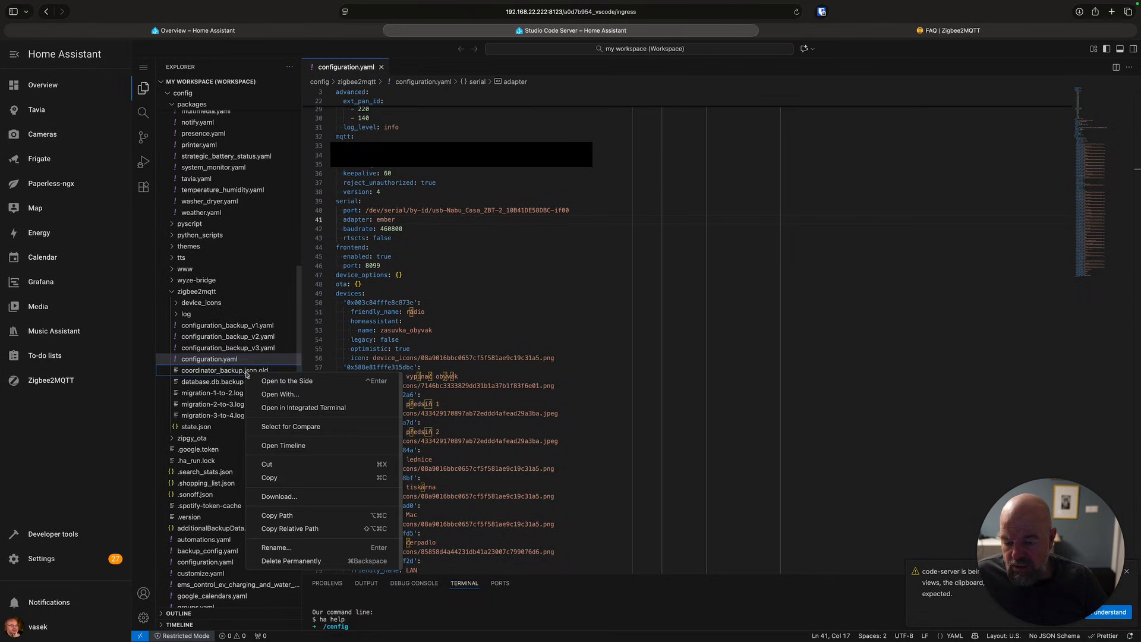
click(296, 560)
key(Return)
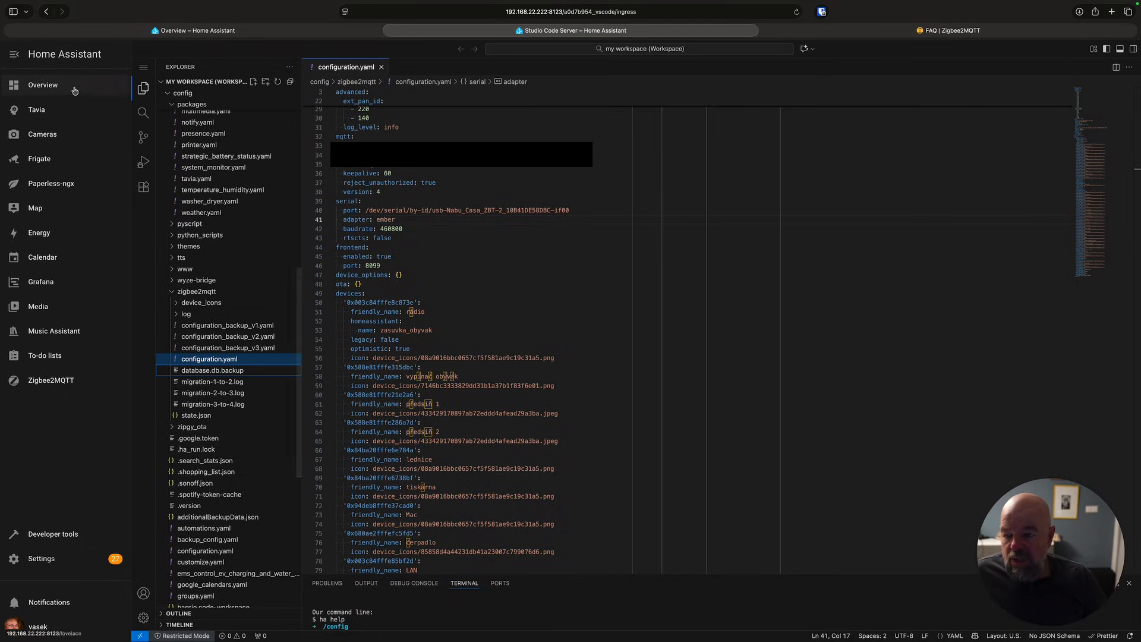
Start the Zigbee2MQTT add-on again and open its web UI.
click(43, 559)
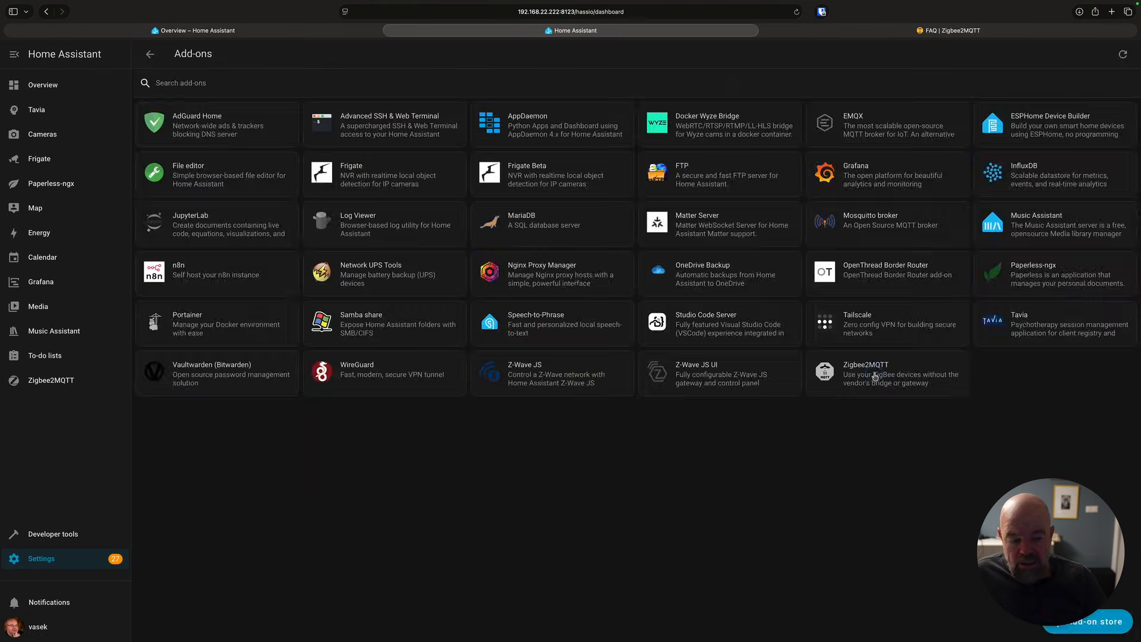
click(874, 375)
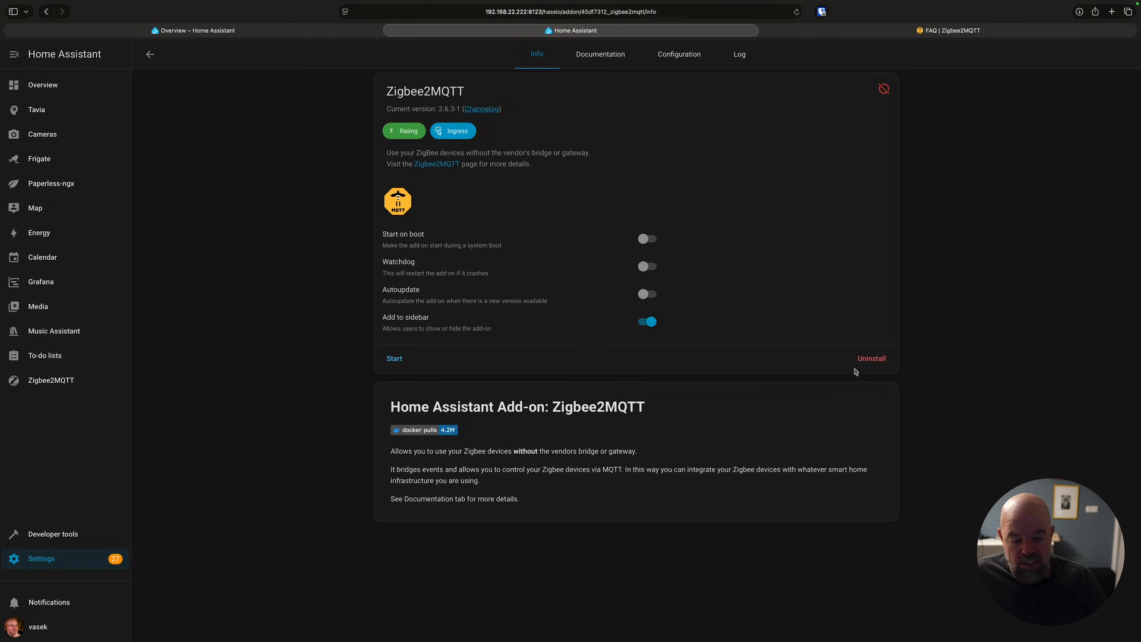
click(396, 359)
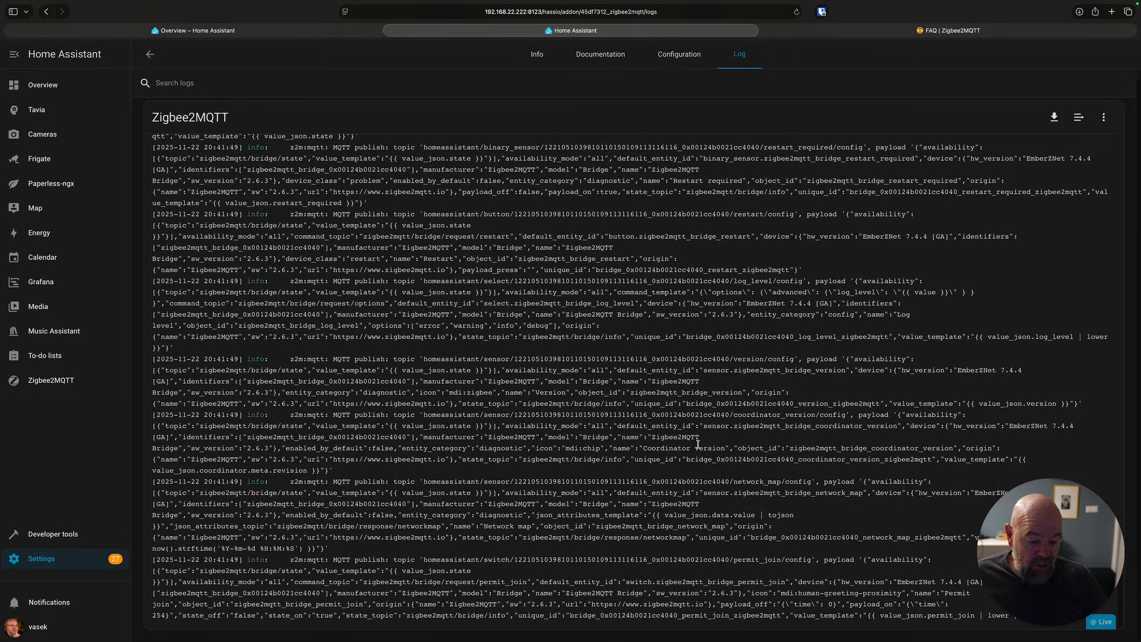
click(538, 58)
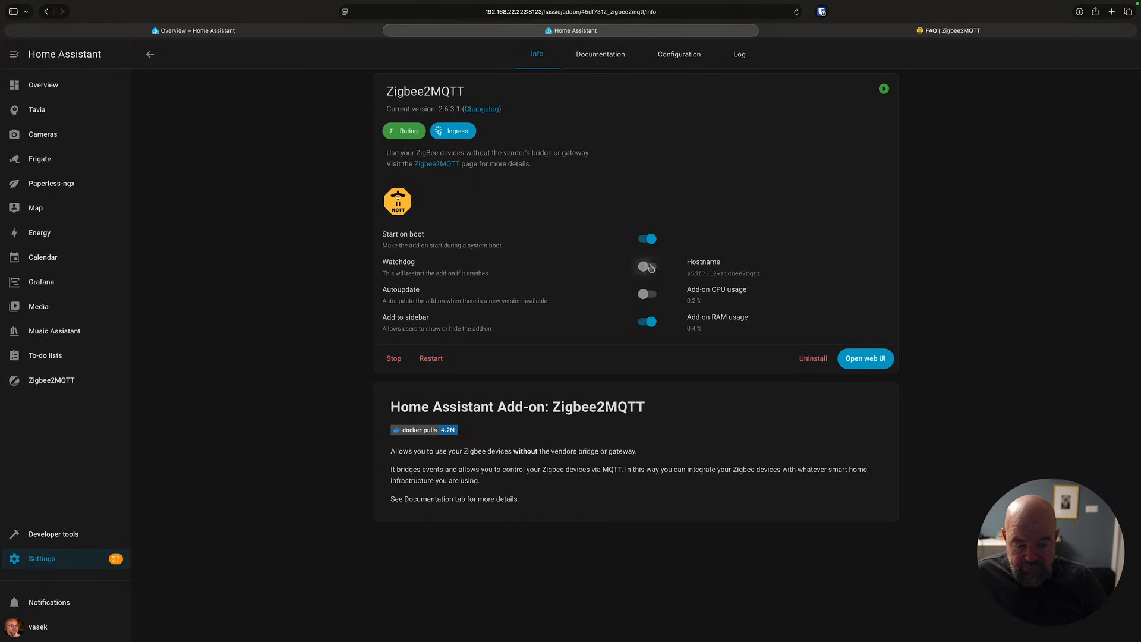
click(880, 365)
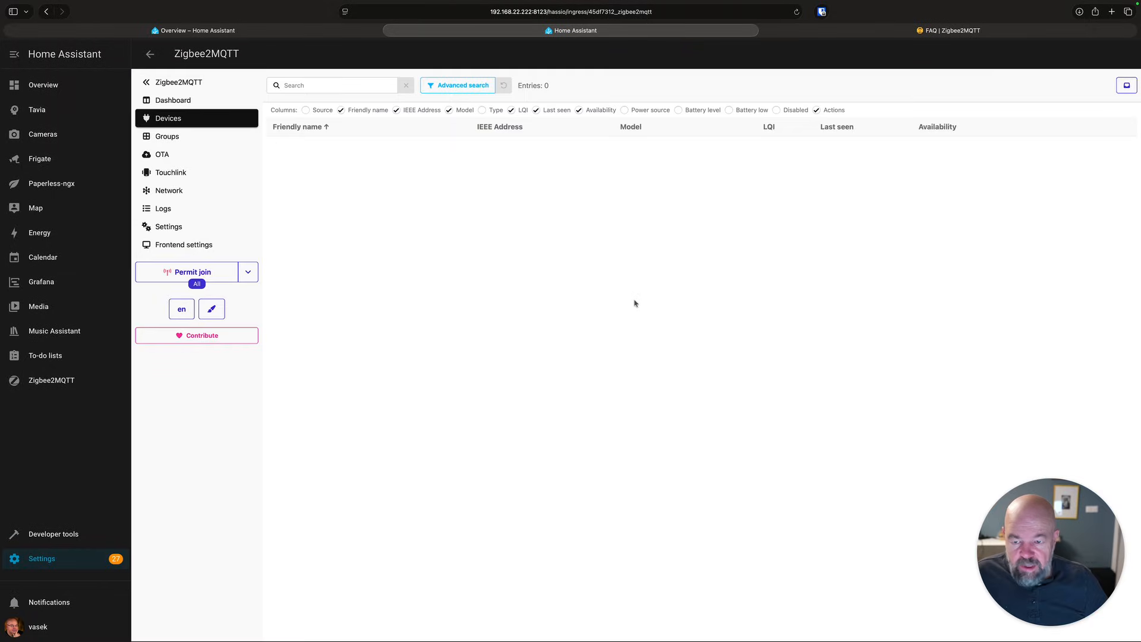
Examine the Zigbee2MQTT device list and network map.
click(186, 103)
click(183, 119)
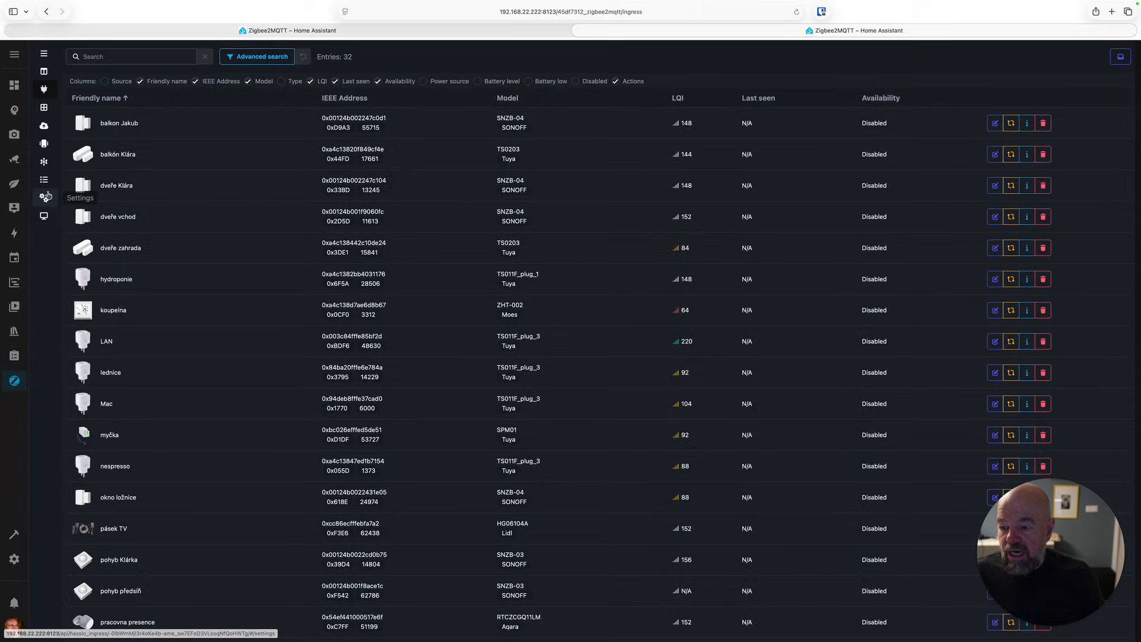
click(44, 162)
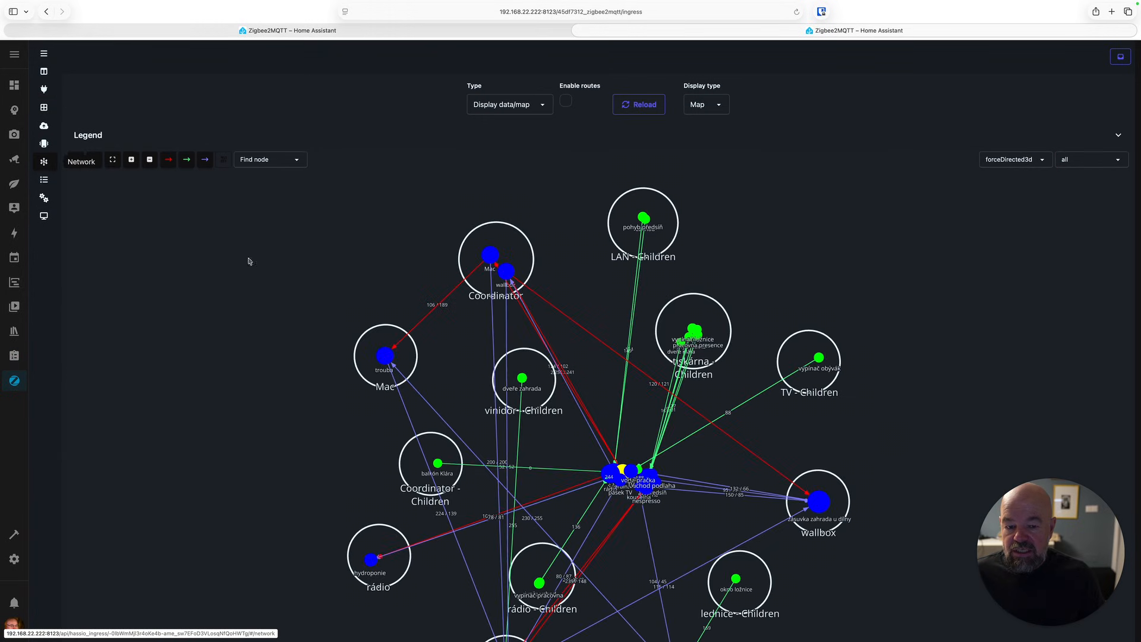
drag(794, 392, 953, 458)
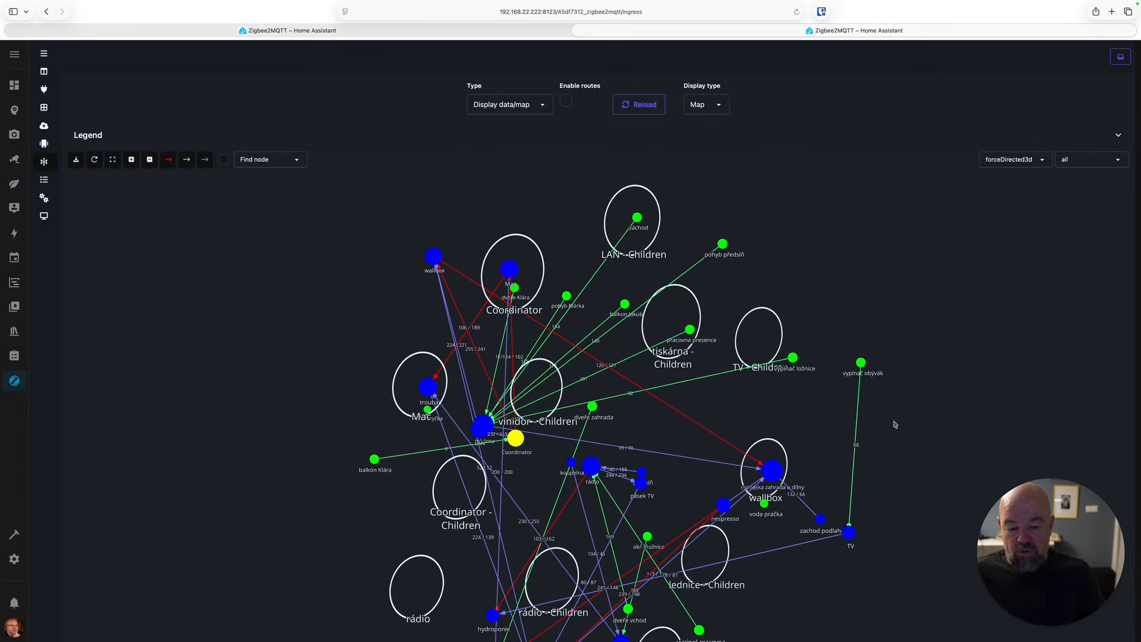
drag(896, 375, 871, 301)
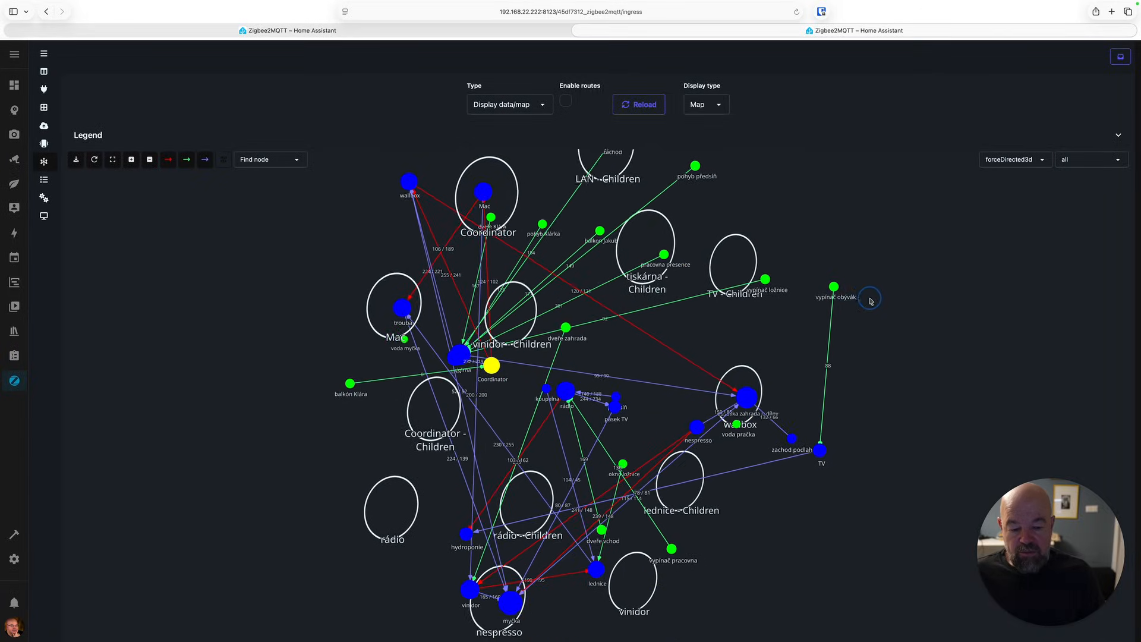